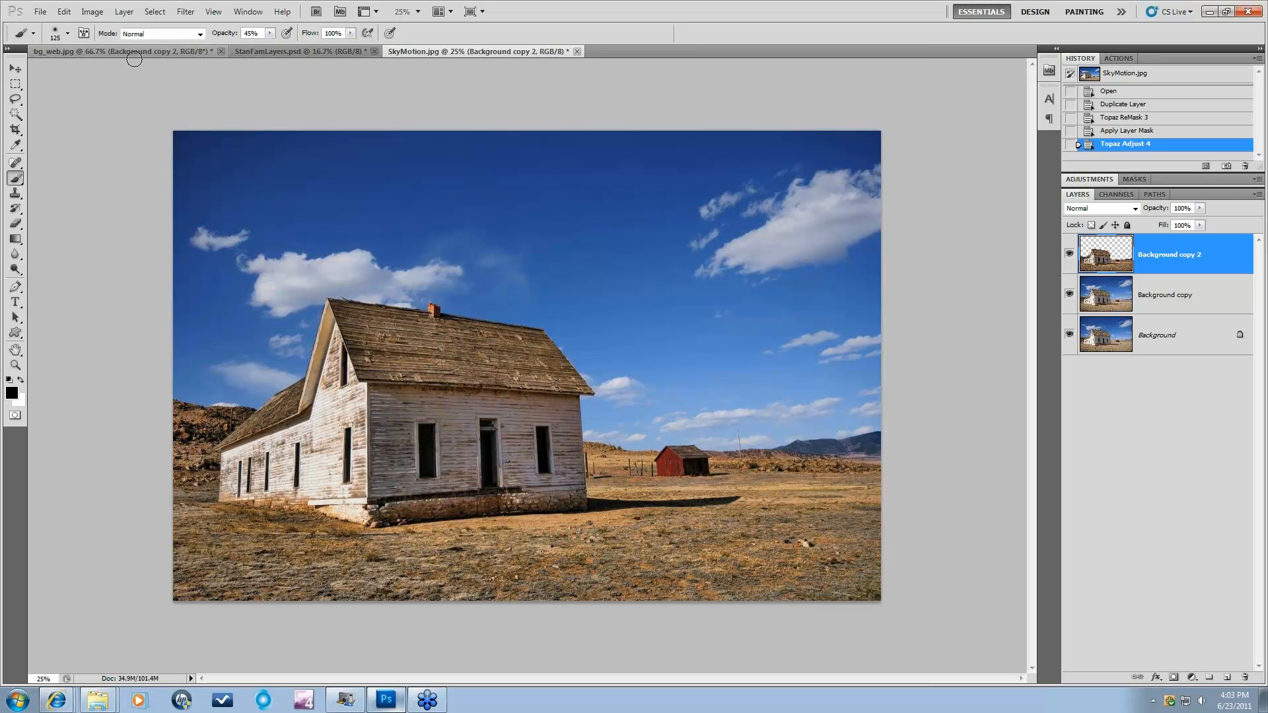
Switch to the family portrait document and show the DeNoise 1 copy 2 and DeNoise 1 copy layers to review its selective edits
{"action": "left_click", "coordinate": [302, 53]}
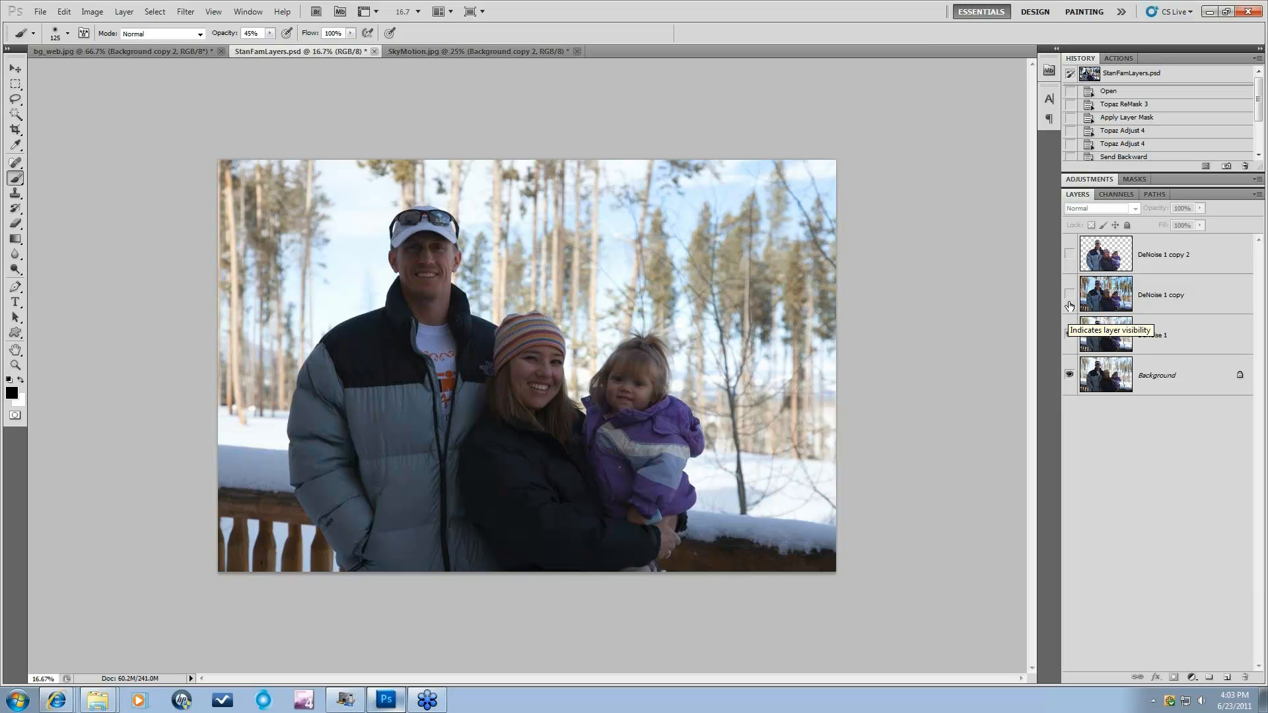
{"action": "left_click", "coordinate": [1068, 254]}
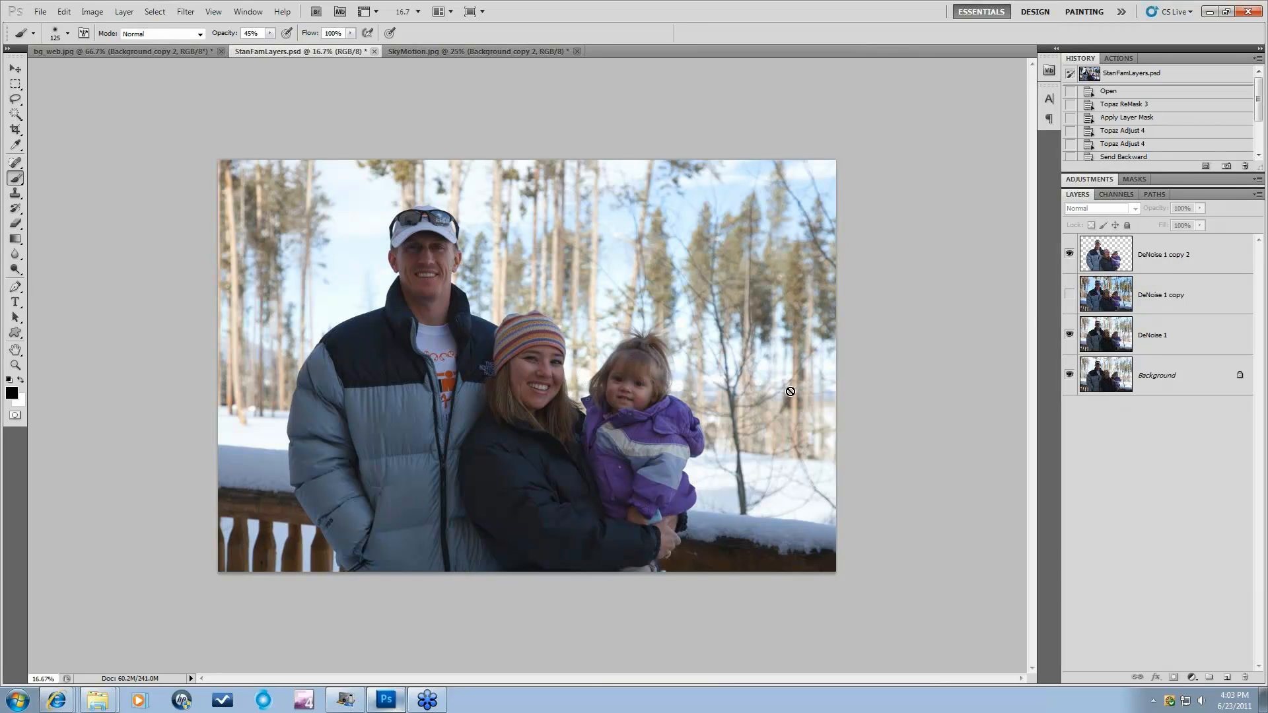
{"action": "left_click", "coordinate": [1069, 295]}
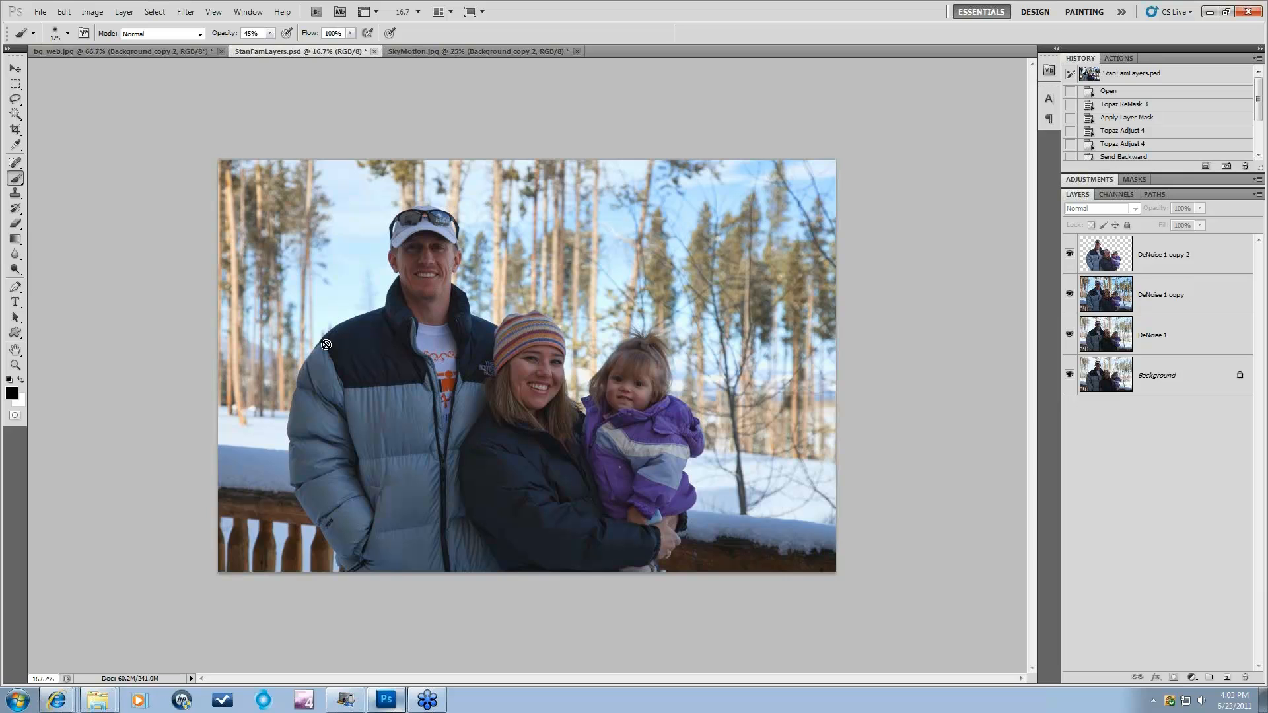
In bg_web.jpg, compare the original photo with the Background copy and Background copy 2 edits by toggling layer visibility
{"action": "left_click", "coordinate": [80, 51]}
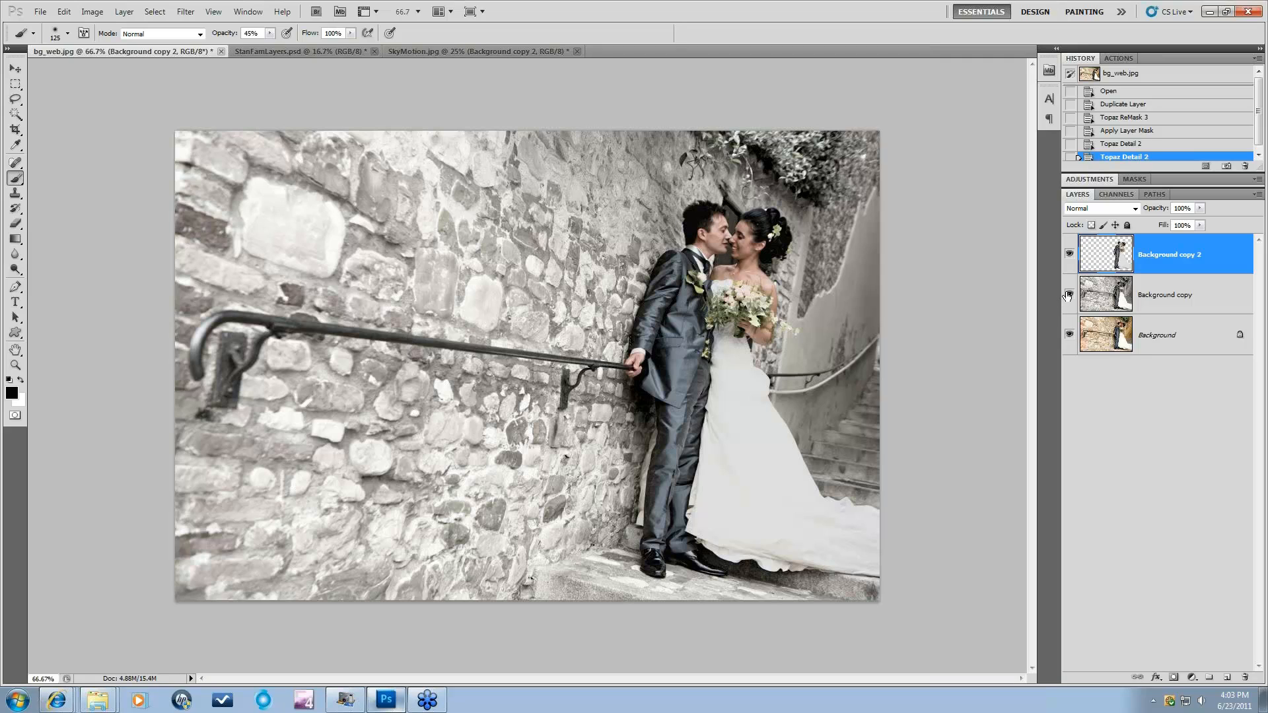
{"action": "left_click", "coordinate": [1069, 335], "text": "alt"}
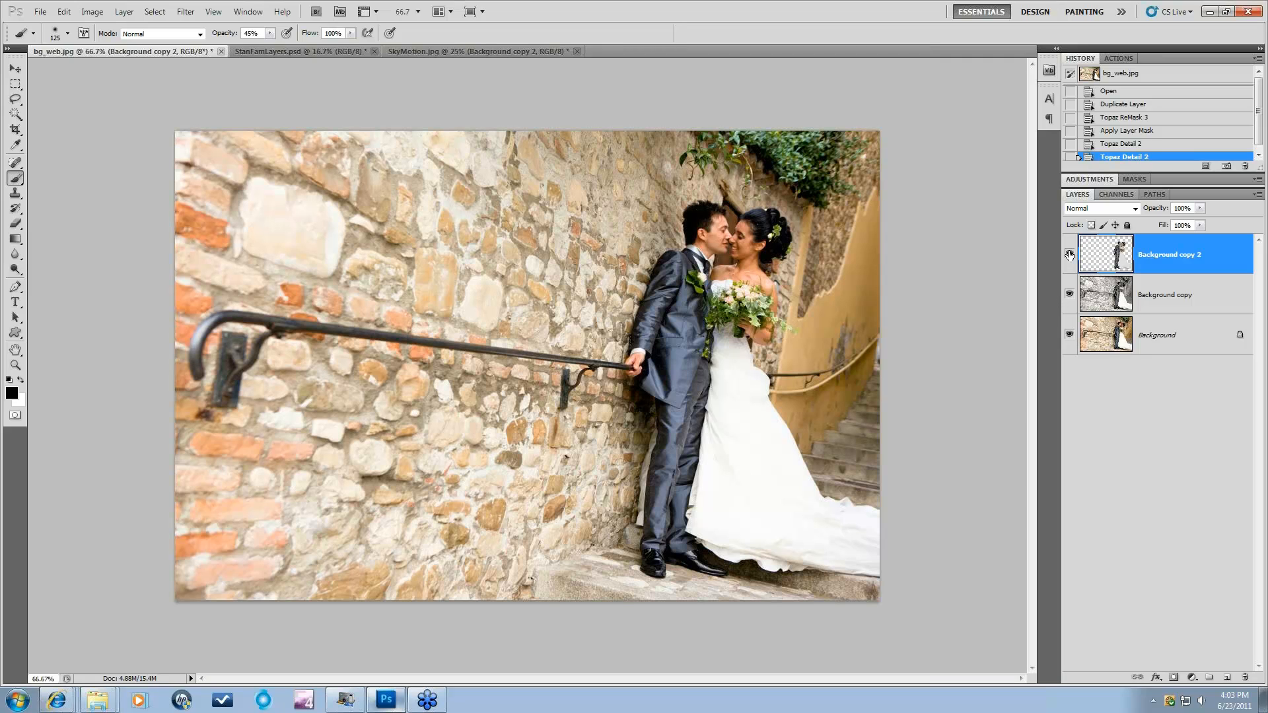
{"action": "left_click", "coordinate": [1069, 295]}
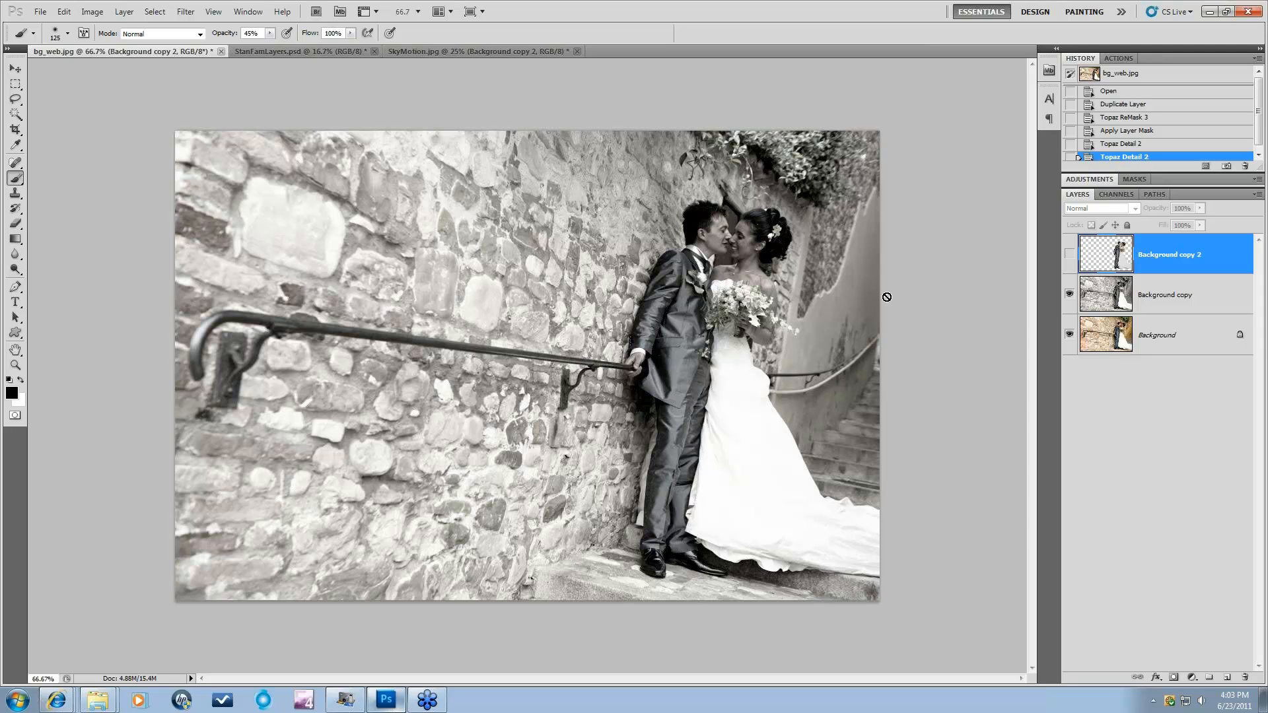
{"action": "left_click", "coordinate": [1069, 255]}
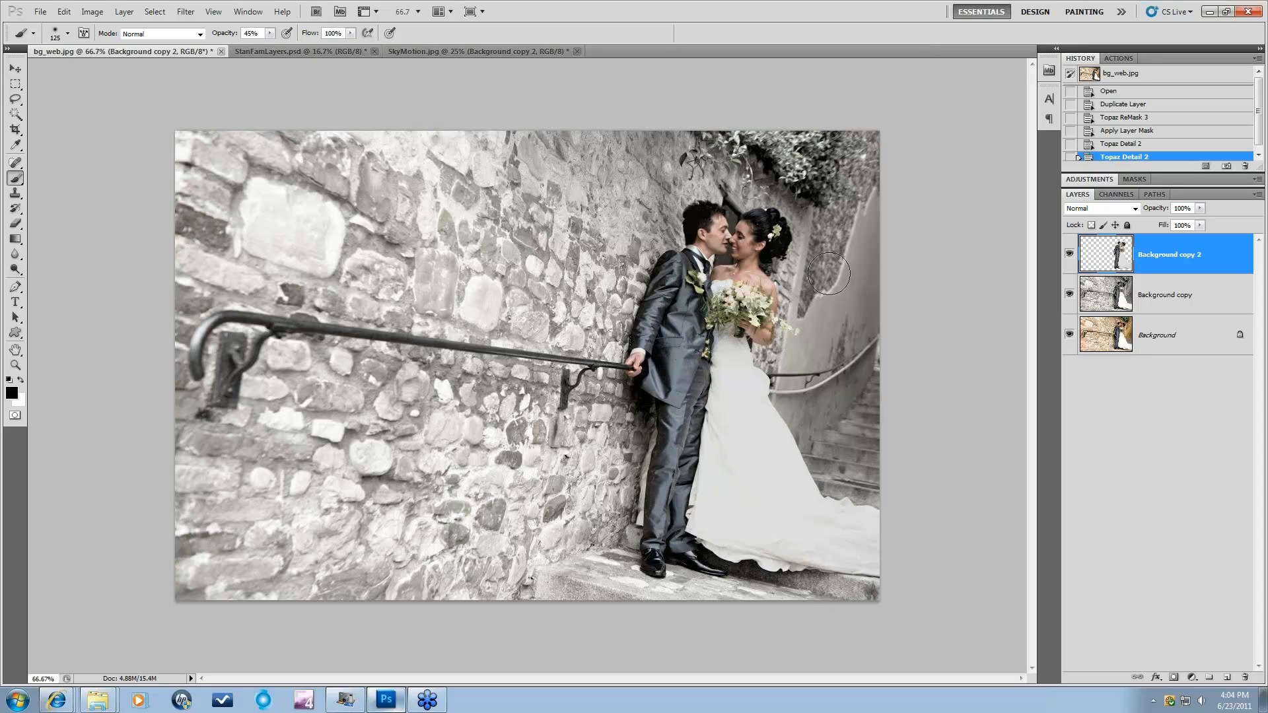
In SkyMotion.jpg, hide both background copies and toggle Background copy 2 to compare the adjusted foreground with the original
{"action": "left_click", "coordinate": [409, 51]}
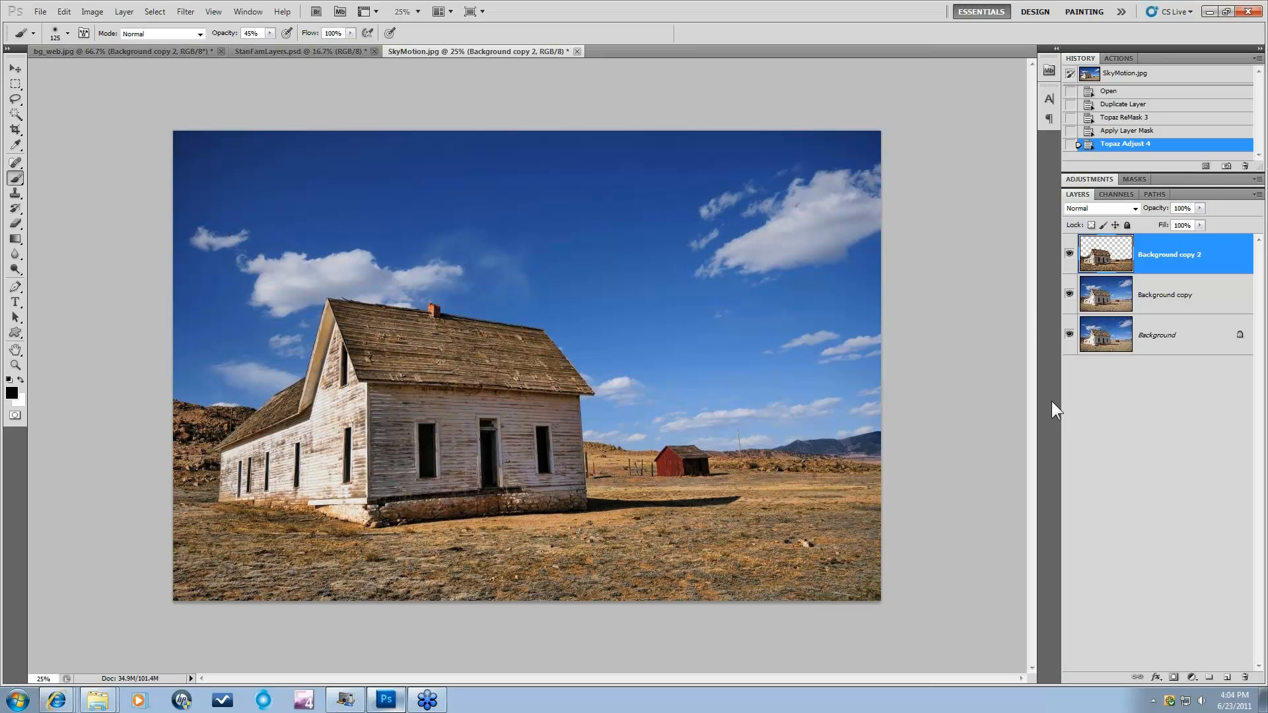
{"action": "left_click", "coordinate": [1069, 255]}
{"action": "left_click", "coordinate": [1069, 293]}
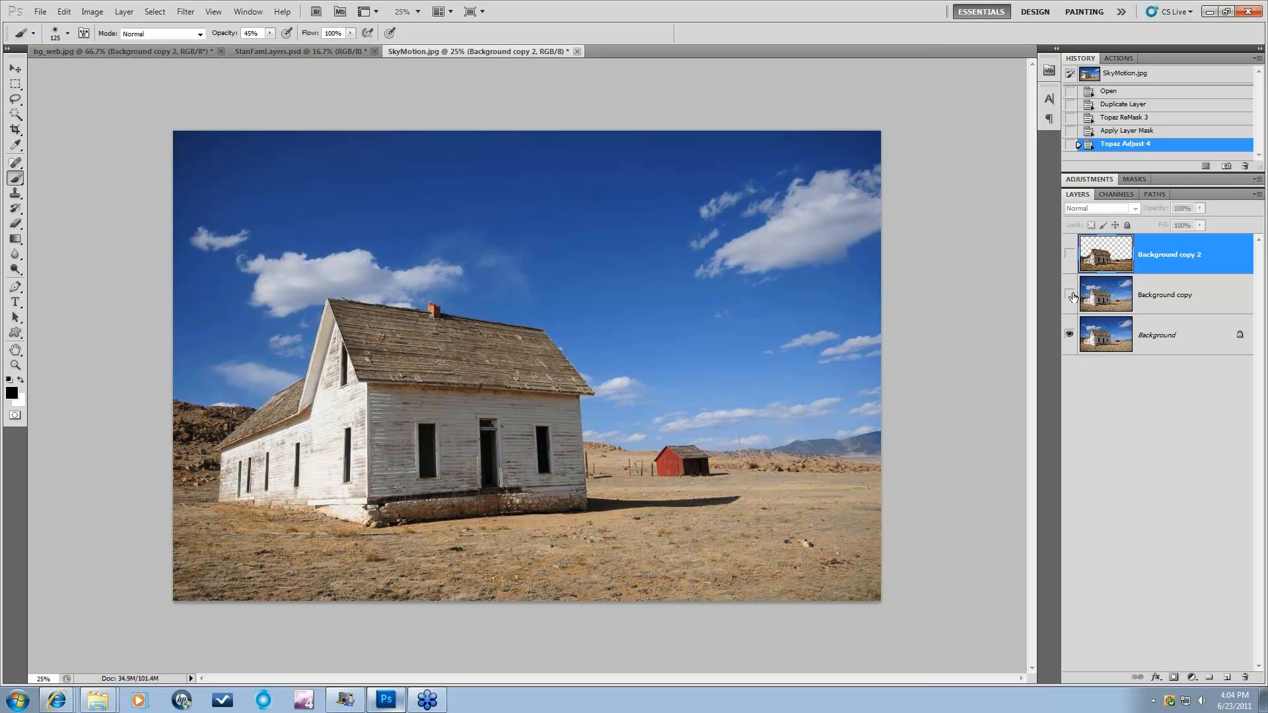
{"action": "left_click", "coordinate": [1068, 255]}
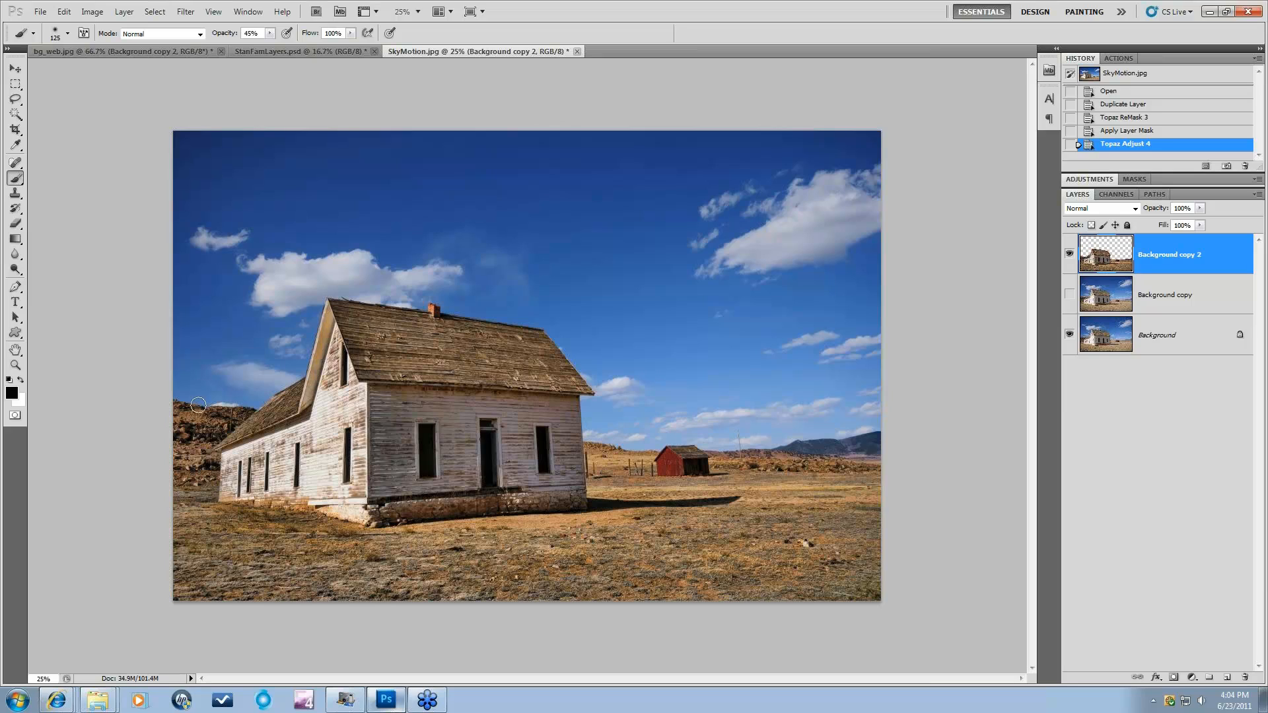
{"action": "left_click", "coordinate": [1070, 255]}
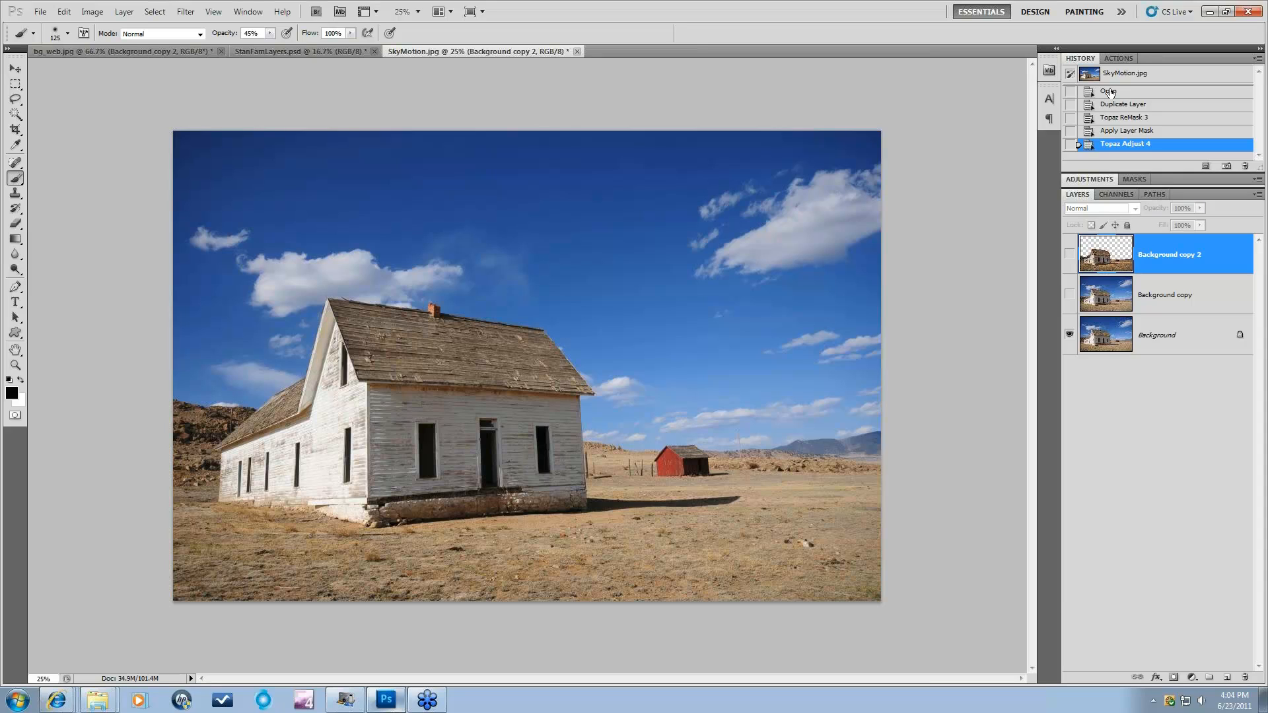
Revert SkyMotion.jpg to its Open history state and duplicate the Background layer
{"action": "left_click", "coordinate": [1112, 93]}
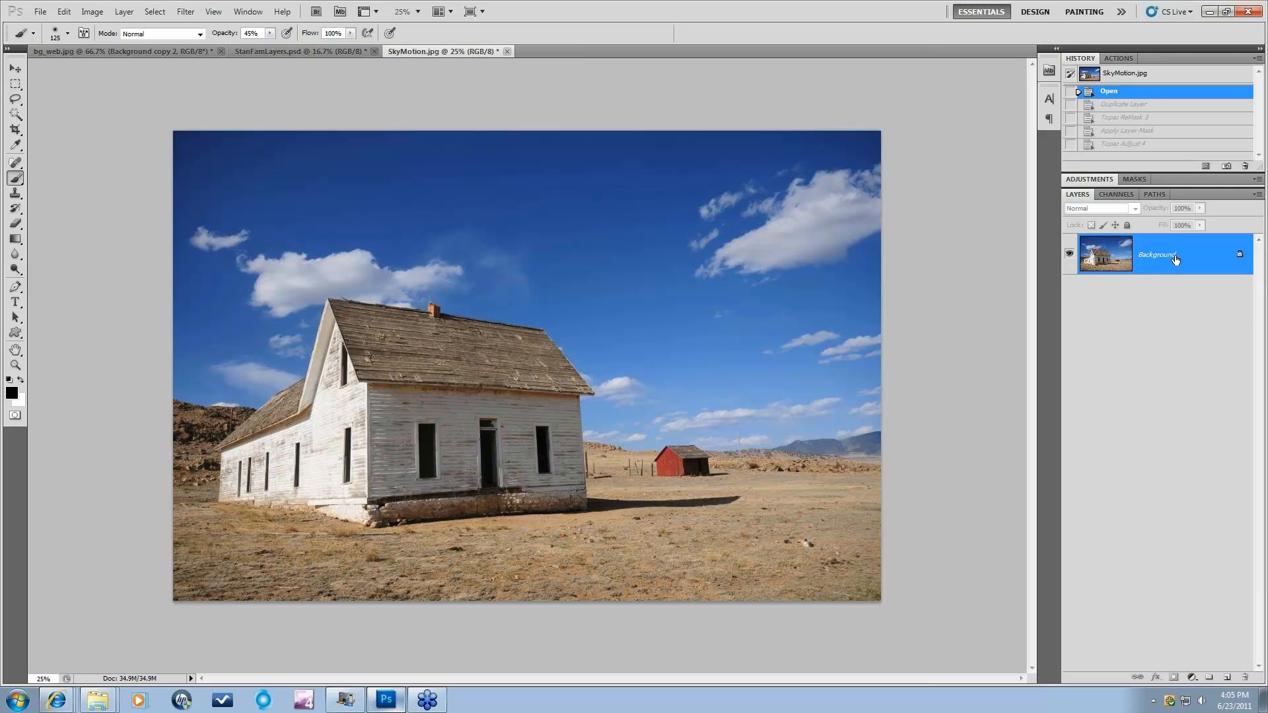
{"action": "left_click_drag", "start_coordinate": [1174, 260], "coordinate": [1232, 675]}
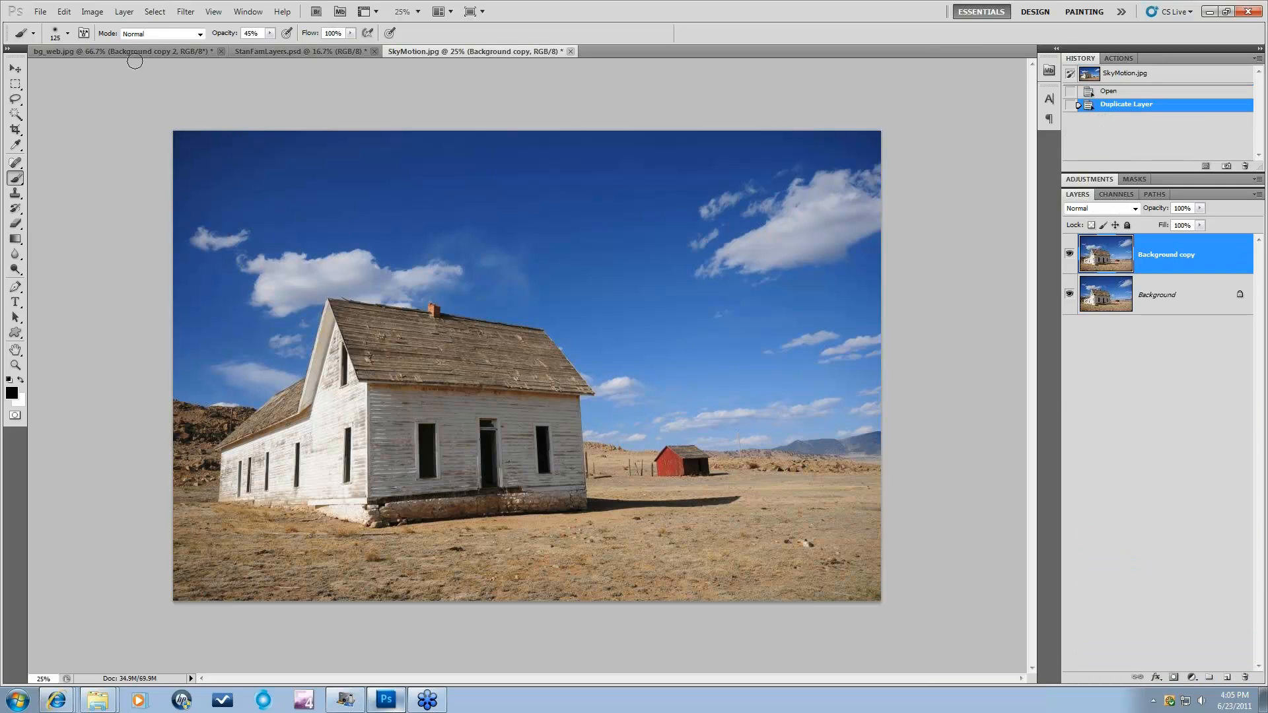
Start Topaz ReMask 3 on the duplicated layer and trace the blue compute boundary along the roofline and horizon at brush size 38
{"action": "left_click", "coordinate": [186, 11]}
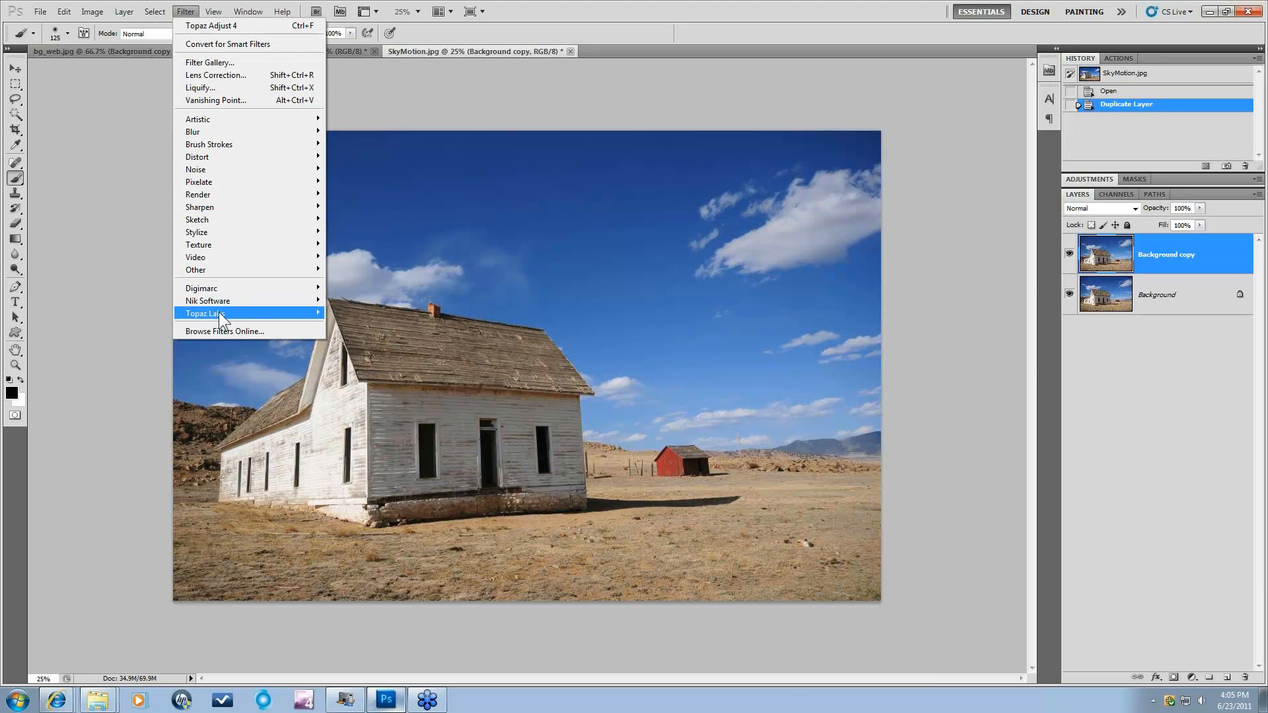
{"action": "mouse_move", "coordinate": [251, 312]}
{"action": "left_click", "coordinate": [360, 399]}
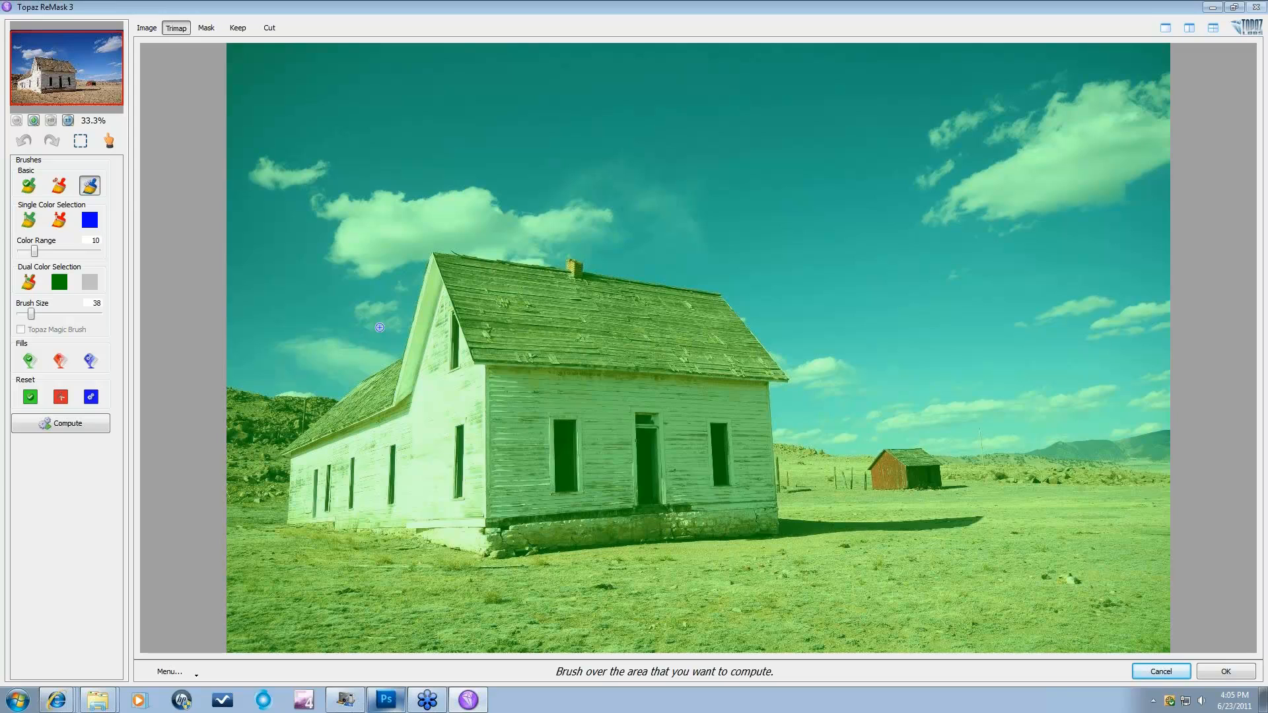
{"action": "mouse_move", "coordinate": [226, 385]}
{"action": "left_mouse_down"}
{"action": "mouse_move", "coordinate": [336, 400]}
{"action": "mouse_move", "coordinate": [357, 388]}
{"action": "mouse_move", "coordinate": [405, 357]}
{"action": "mouse_move", "coordinate": [425, 278]}
{"action": "mouse_move", "coordinate": [449, 253]}
{"action": "mouse_move", "coordinate": [726, 295]}
{"action": "mouse_move", "coordinate": [788, 380]}
{"action": "mouse_move", "coordinate": [773, 387]}
{"action": "mouse_move", "coordinate": [775, 436]}
{"action": "mouse_move", "coordinate": [797, 449]}
{"action": "mouse_move", "coordinate": [982, 456]}
{"action": "mouse_move", "coordinate": [978, 419]}
{"action": "mouse_move", "coordinate": [989, 455]}
{"action": "mouse_move", "coordinate": [1168, 427]}
{"action": "left_mouse_up"}
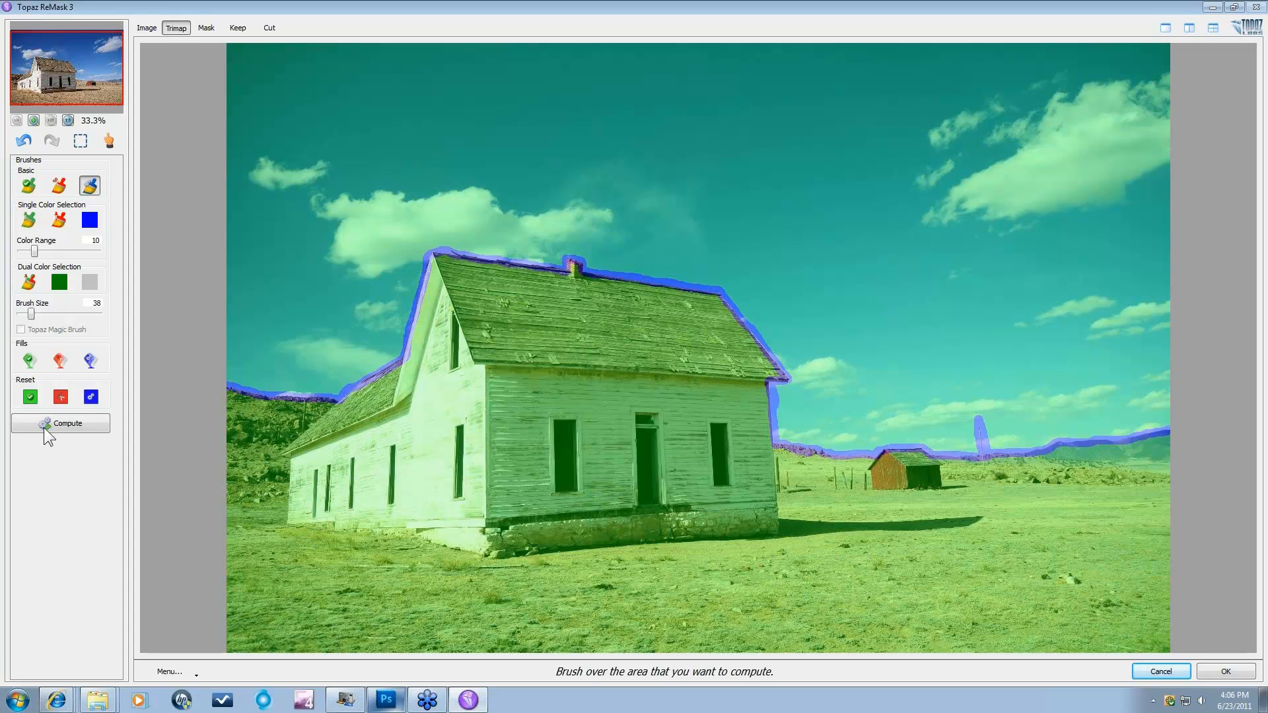
Fill the sky above the traced boundary with the cut color and compute the mask
{"action": "left_click", "coordinate": [58, 361]}
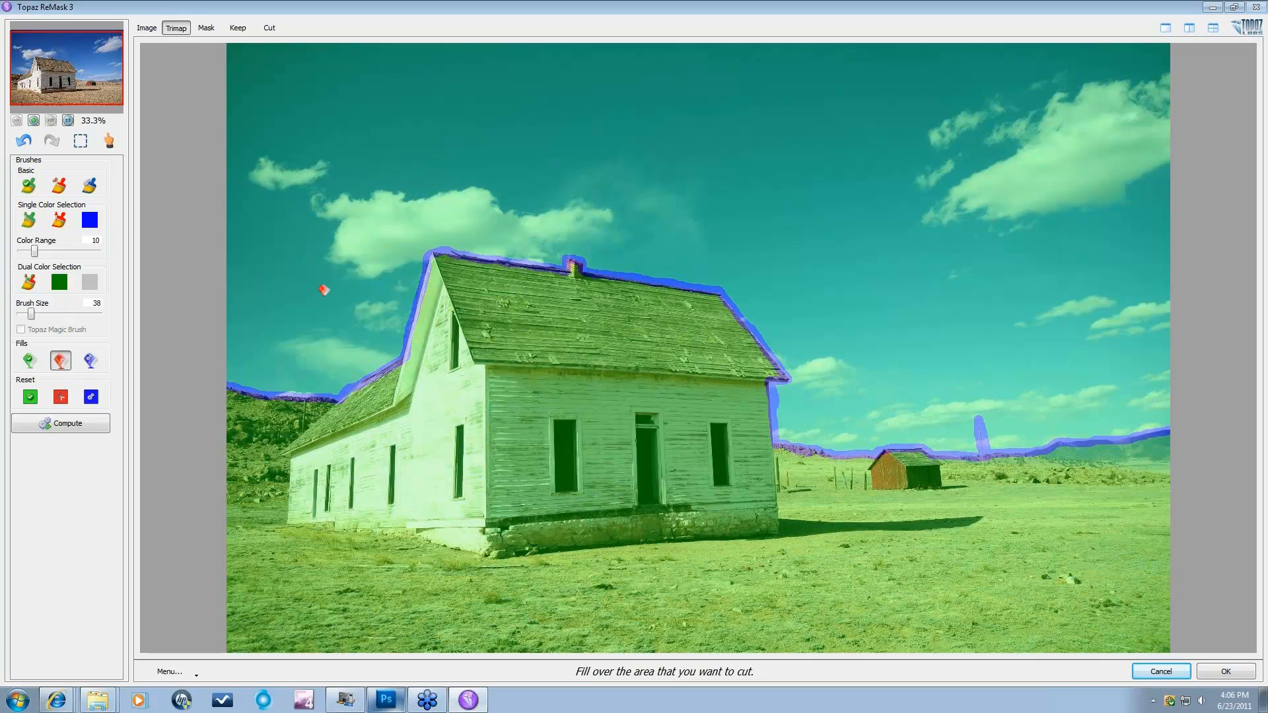
{"action": "left_click", "coordinate": [317, 277]}
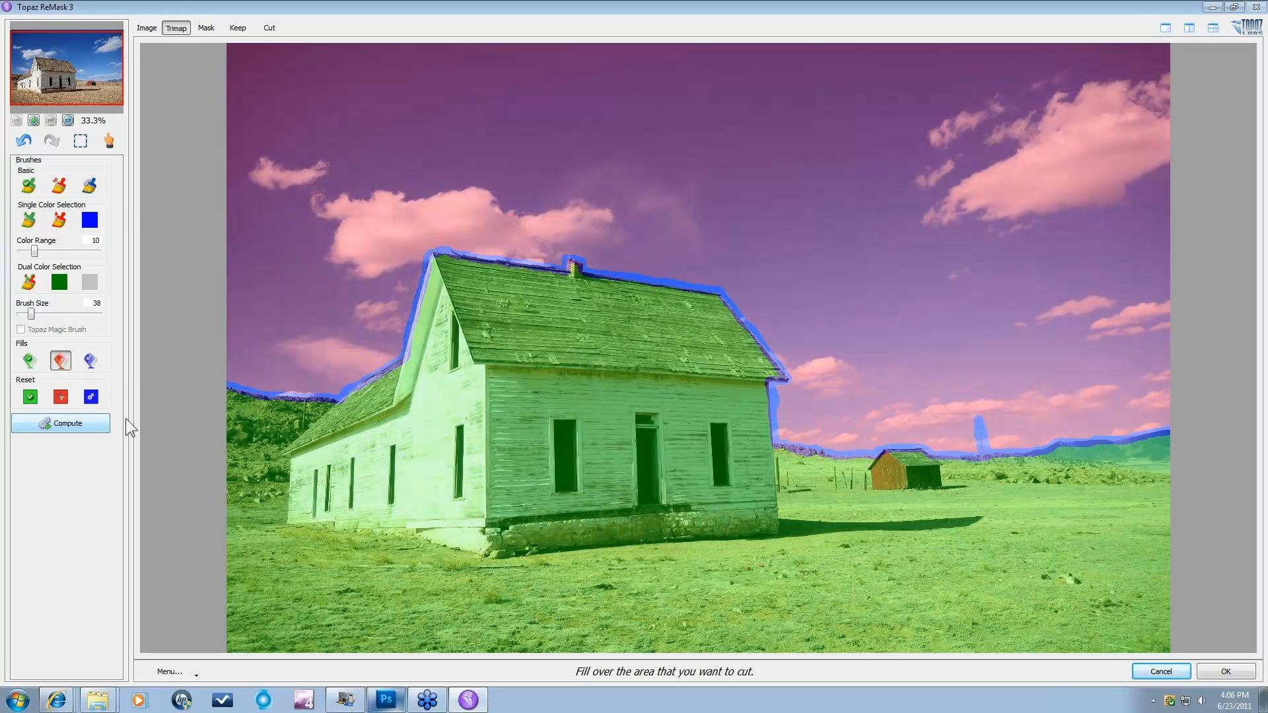
{"action": "left_click", "coordinate": [43, 423]}
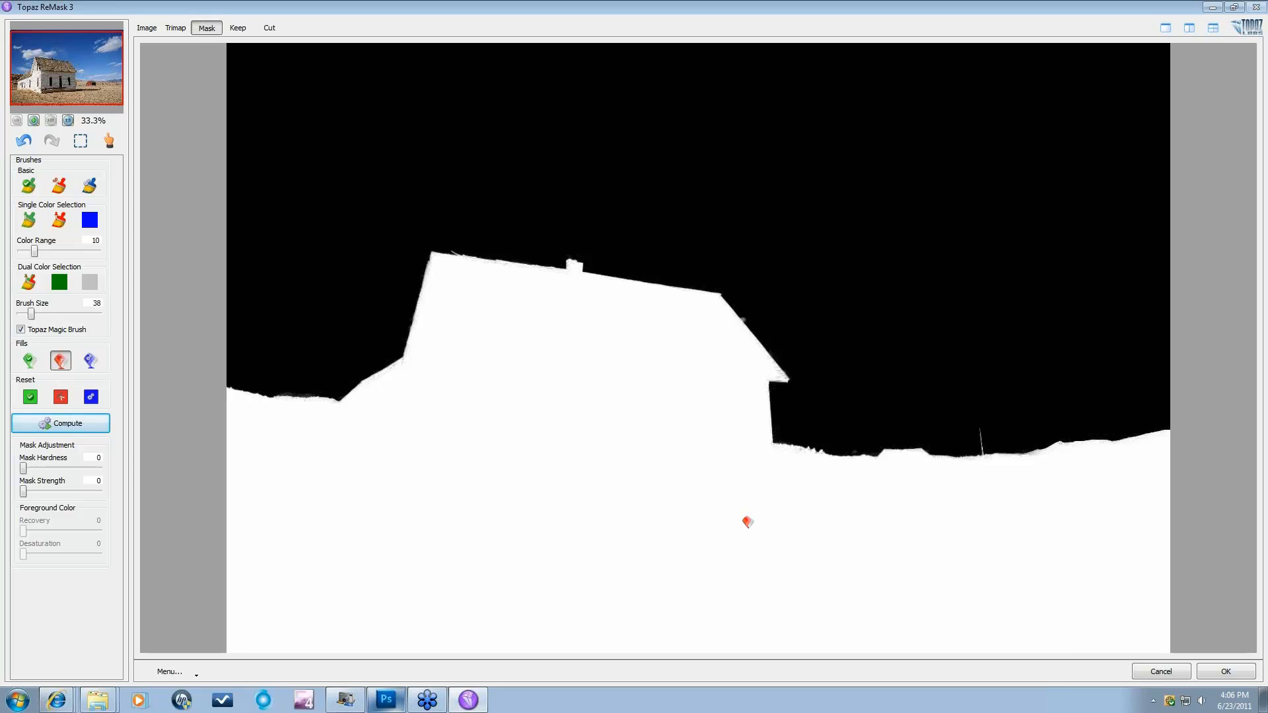
Accept the ReMask result and apply the layer mask on the new top layer
{"action": "left_click", "coordinate": [1221, 671]}
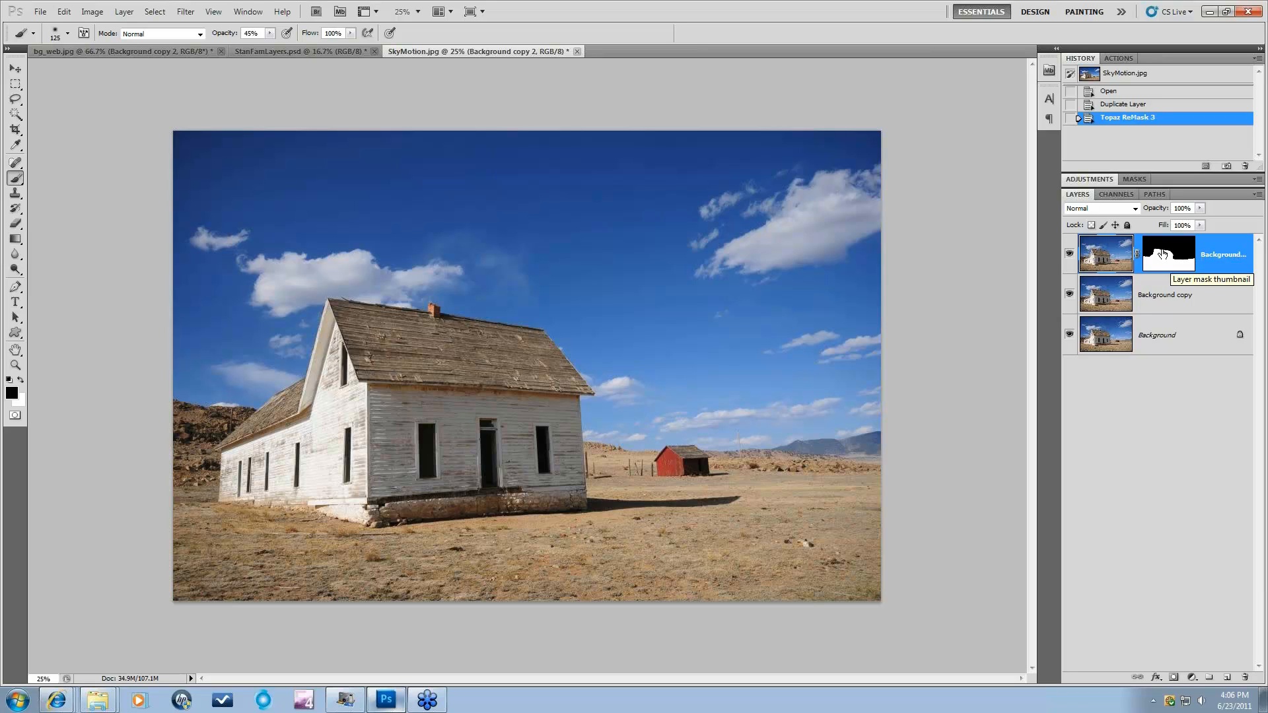
{"action": "right_click", "coordinate": [1169, 258]}
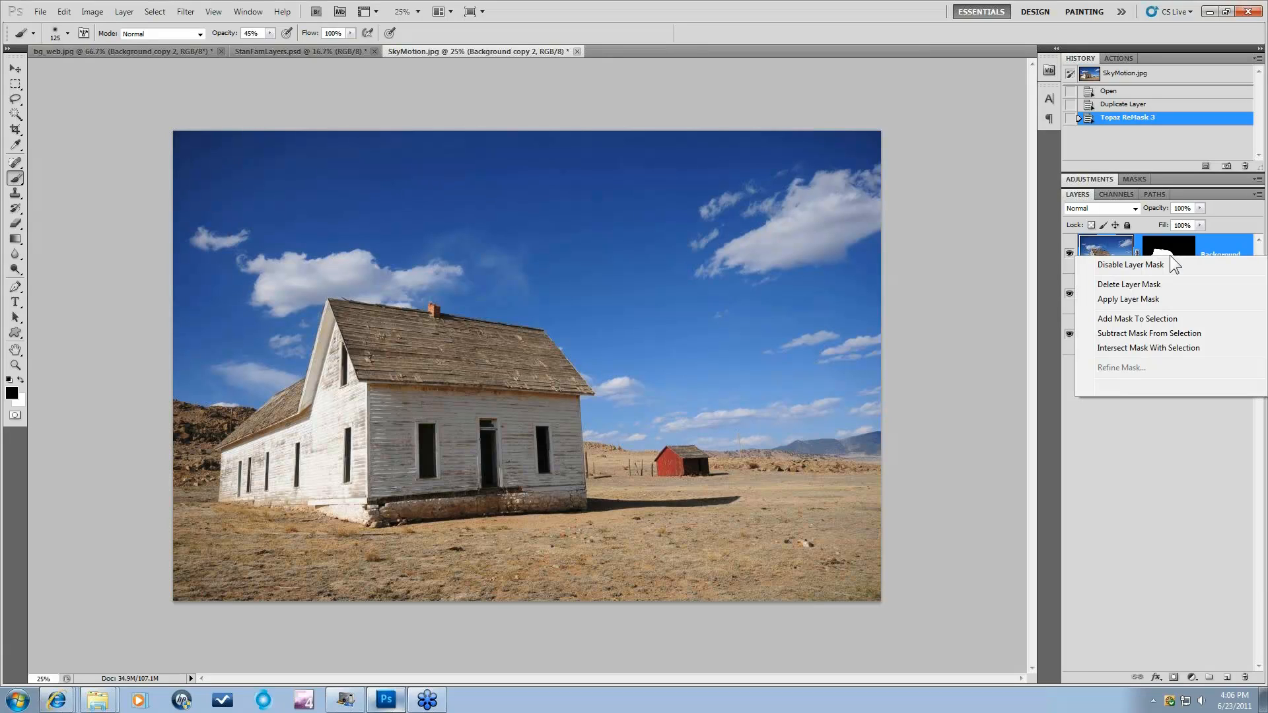
{"action": "left_click", "coordinate": [1144, 302]}
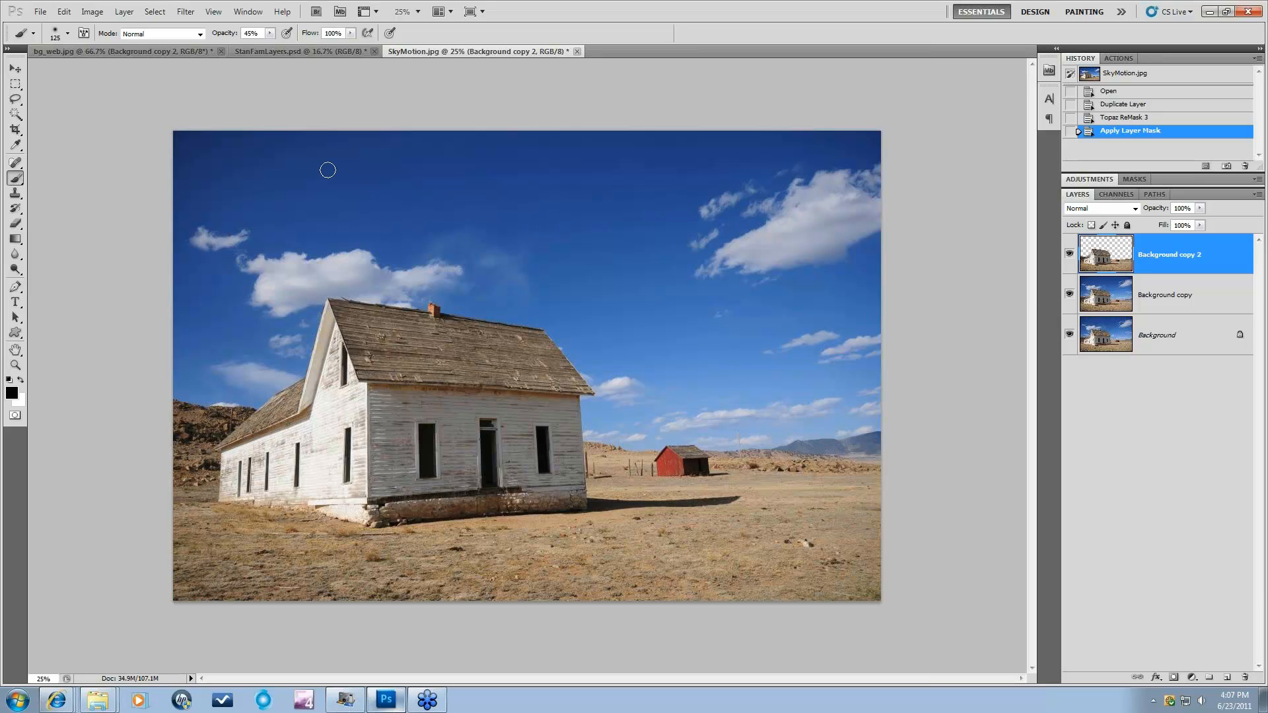
Start Topaz Adjust 4 on the Background copy 2 layer and choose the Spicify preset
{"action": "left_click", "coordinate": [186, 11]}
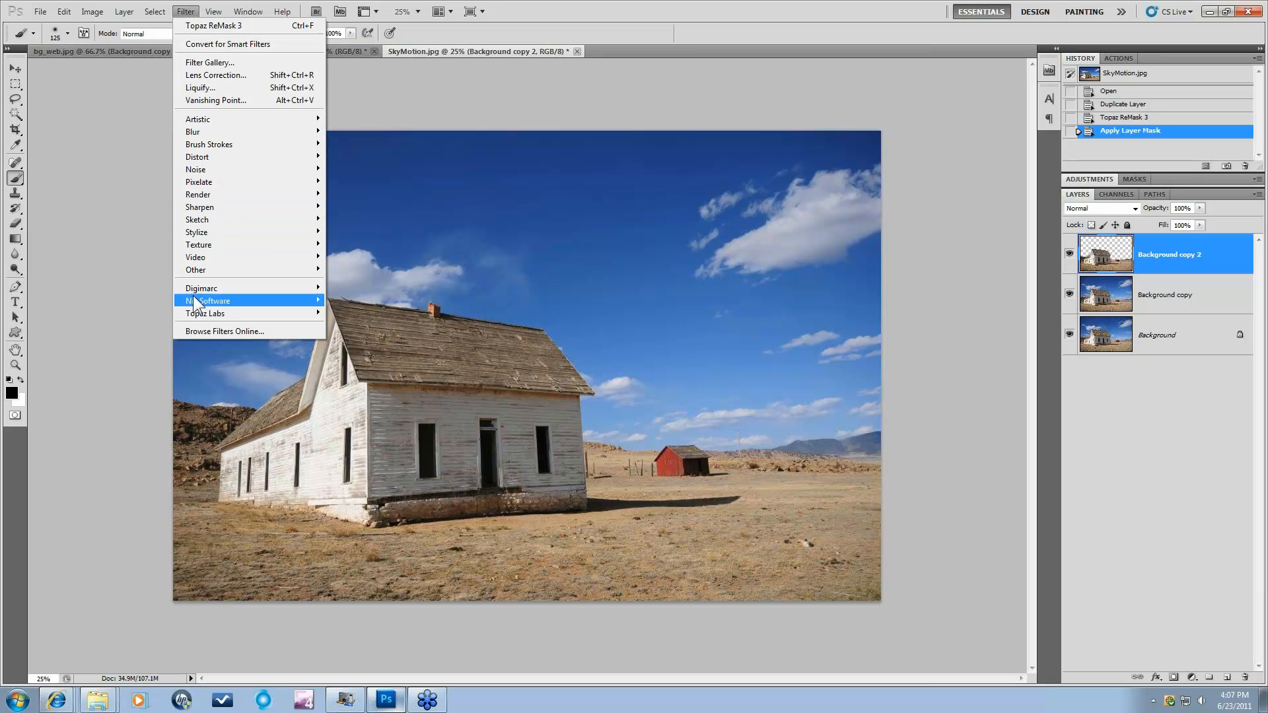
{"action": "mouse_move", "coordinate": [304, 313]}
{"action": "left_click", "coordinate": [356, 313]}
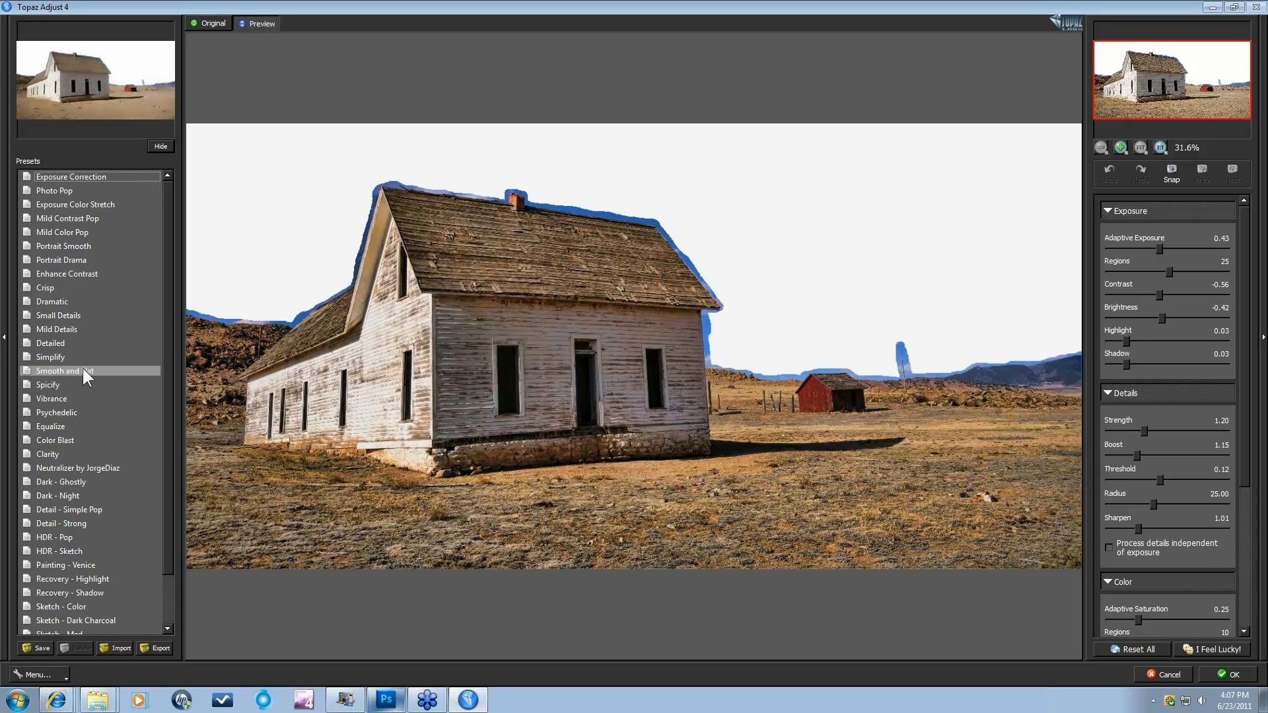
{"action": "left_click", "coordinate": [58, 383]}
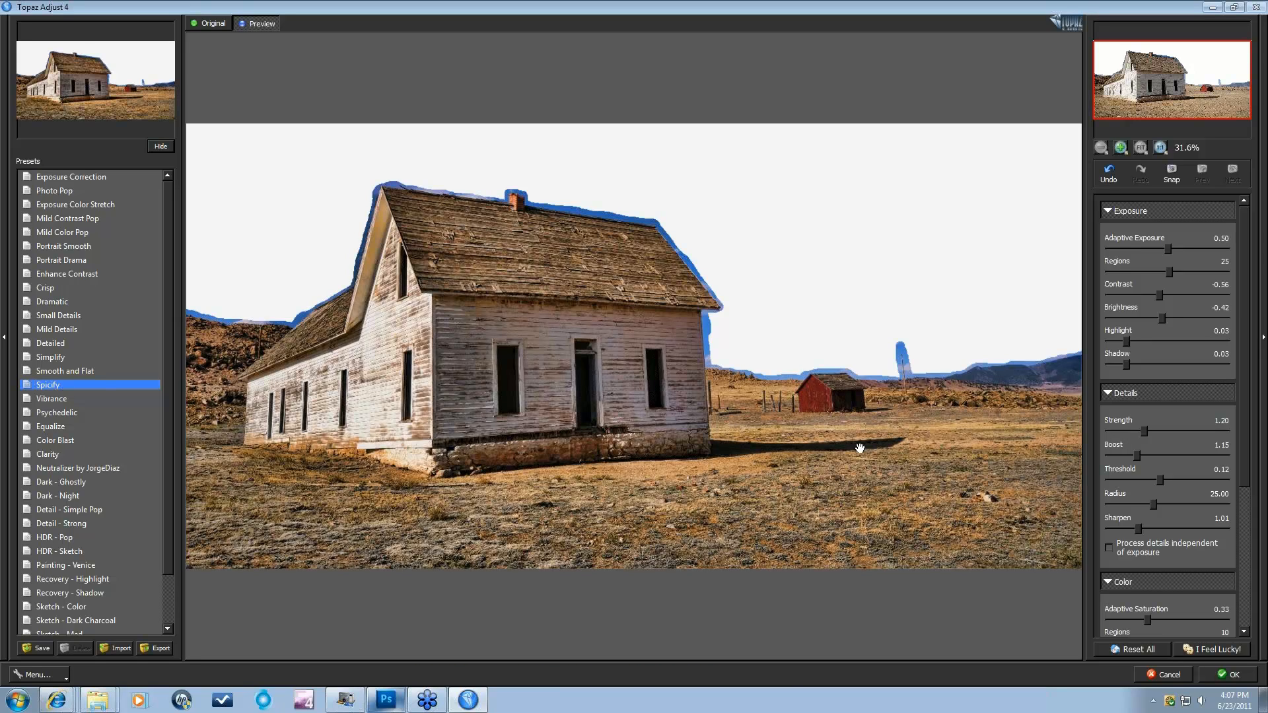
Set Adaptive Exposure to 0.40 and Adaptive Saturation to 0.23, and apply the Topaz Adjust effect to the foreground layer
{"action": "left_click_drag", "start_coordinate": [1165, 249], "coordinate": [1154, 248]}
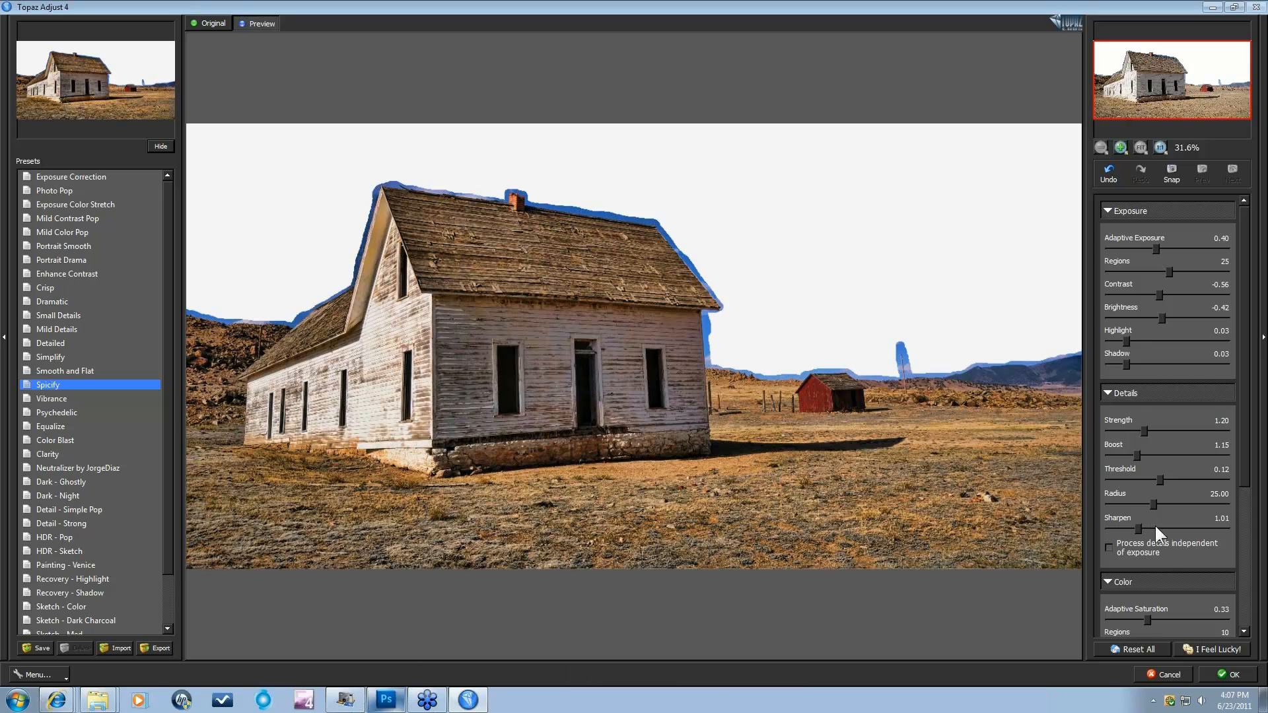
{"action": "left_click_drag", "start_coordinate": [1243, 460], "coordinate": [1241, 520]}
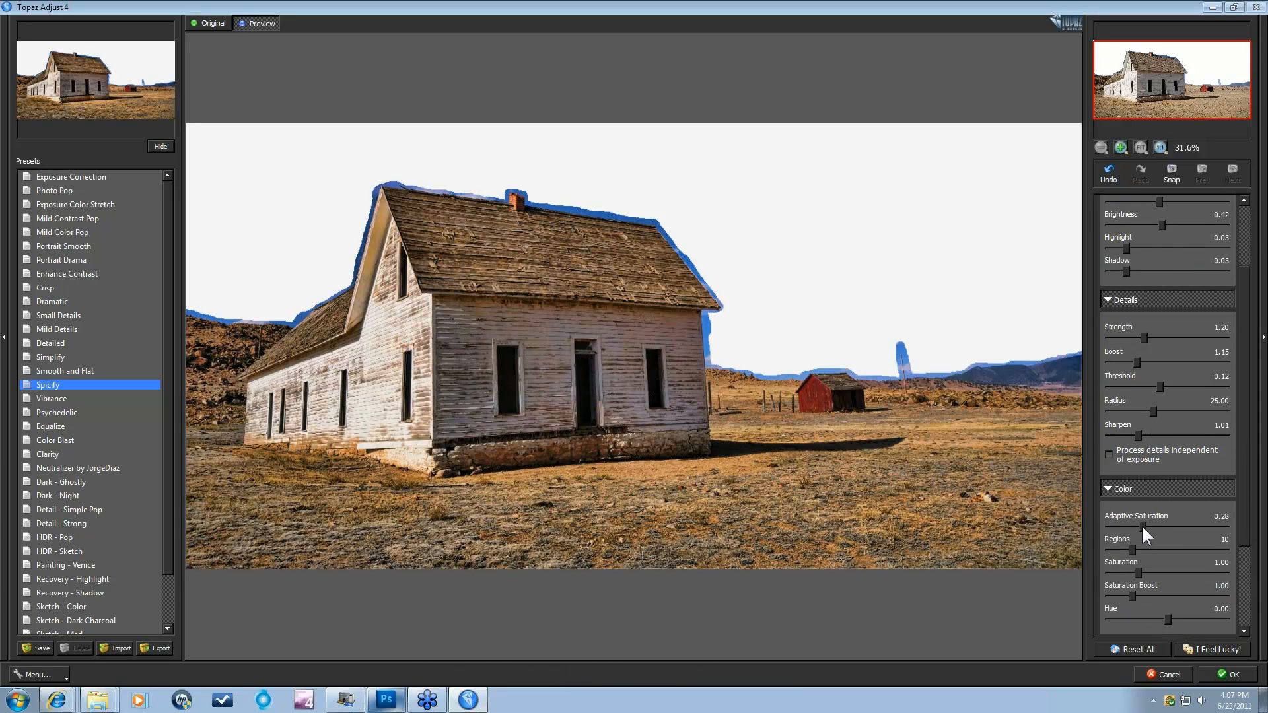
{"action": "left_click_drag", "start_coordinate": [1135, 524], "coordinate": [1135, 525]}
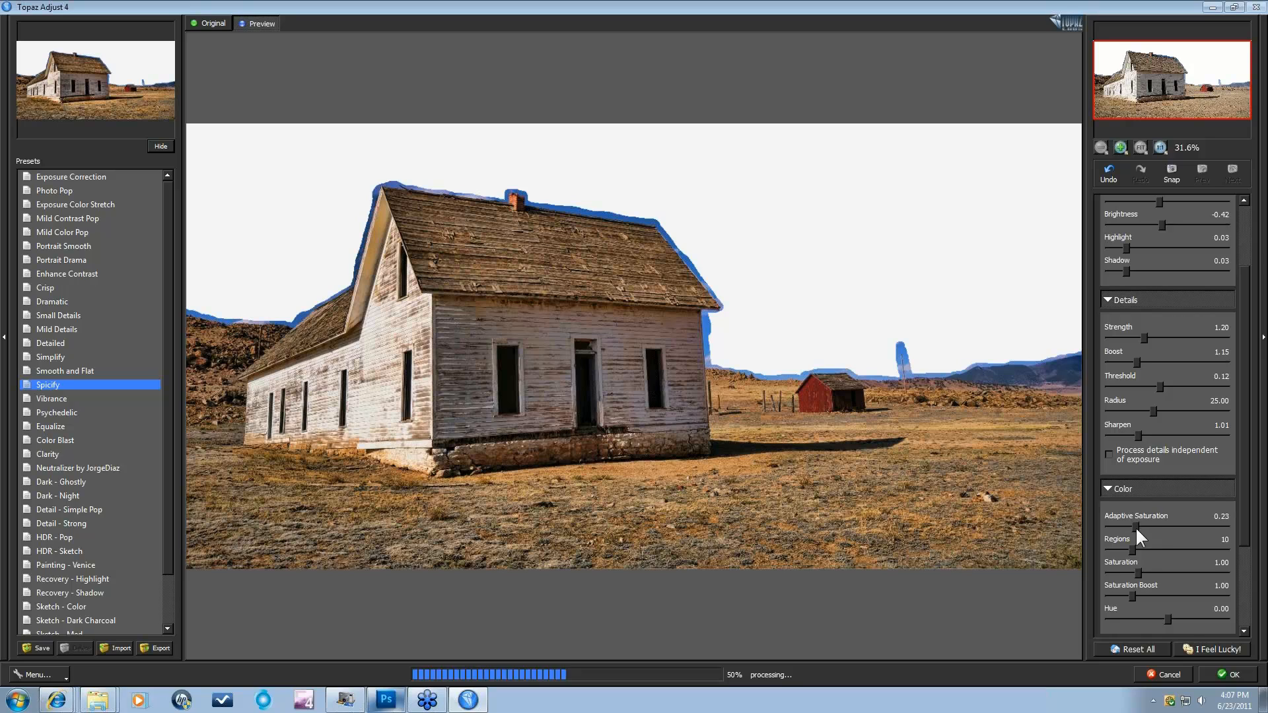
{"action": "left_click", "coordinate": [1228, 675]}
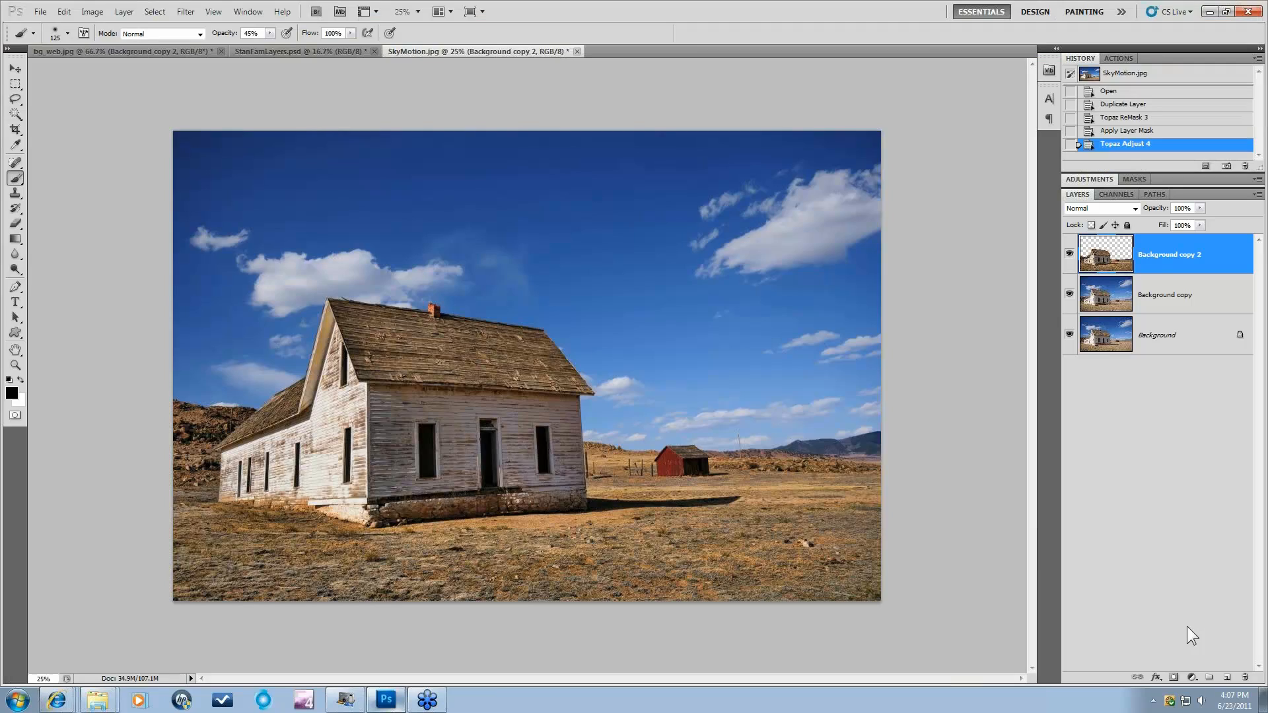
Toggle the Background copy 2 layer off and on to compare the foreground before and after the adjustment
{"action": "left_click", "coordinate": [1069, 256]}
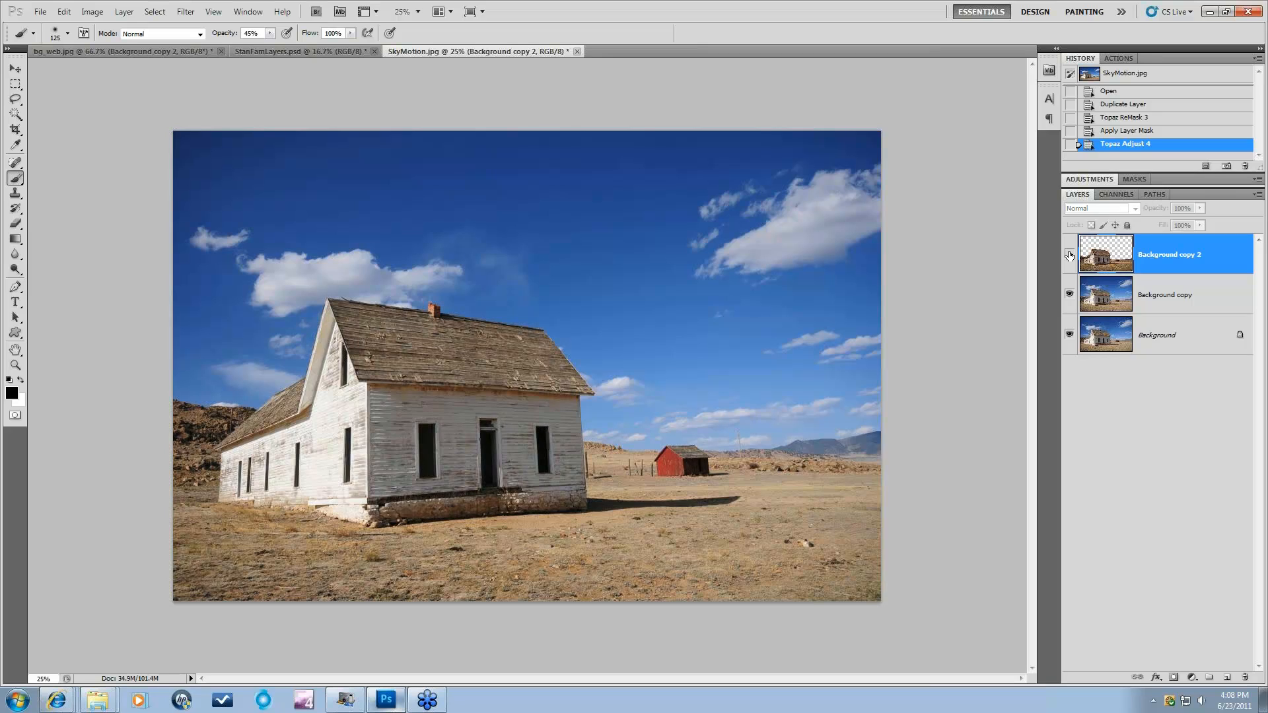
{"action": "left_click", "coordinate": [1069, 255]}
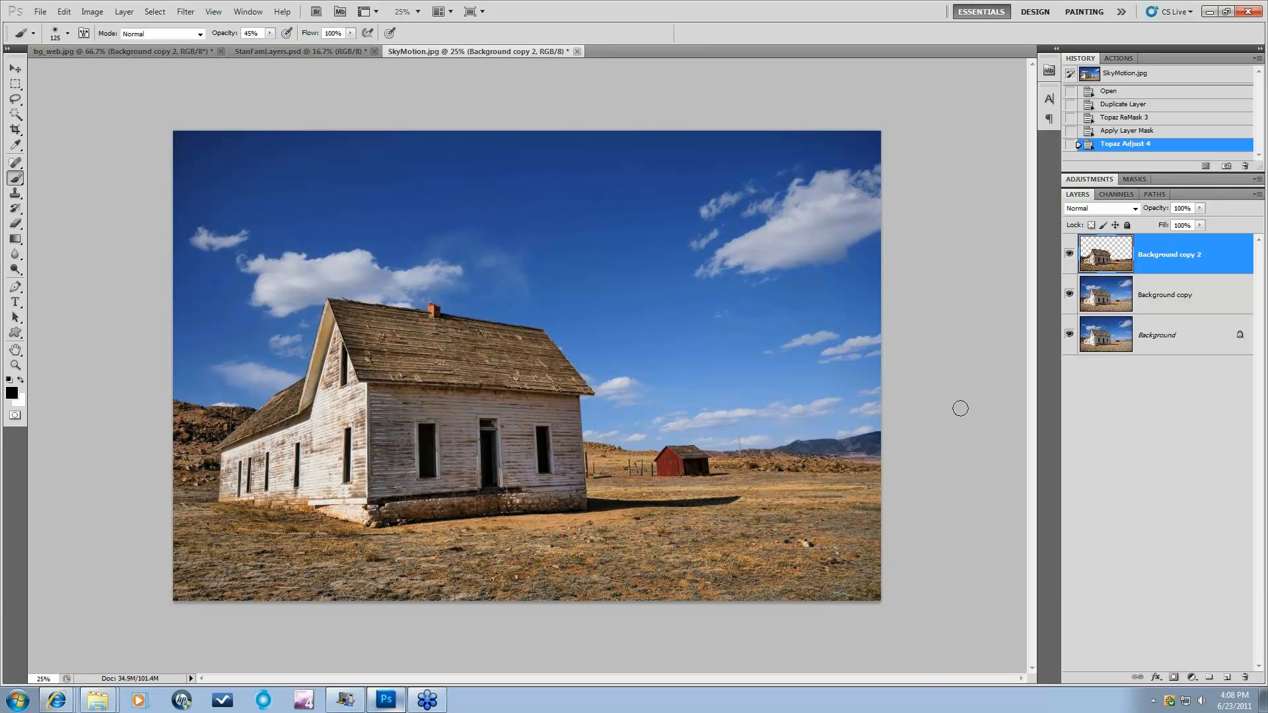
{"action": "left_click", "coordinate": [1163, 292]}
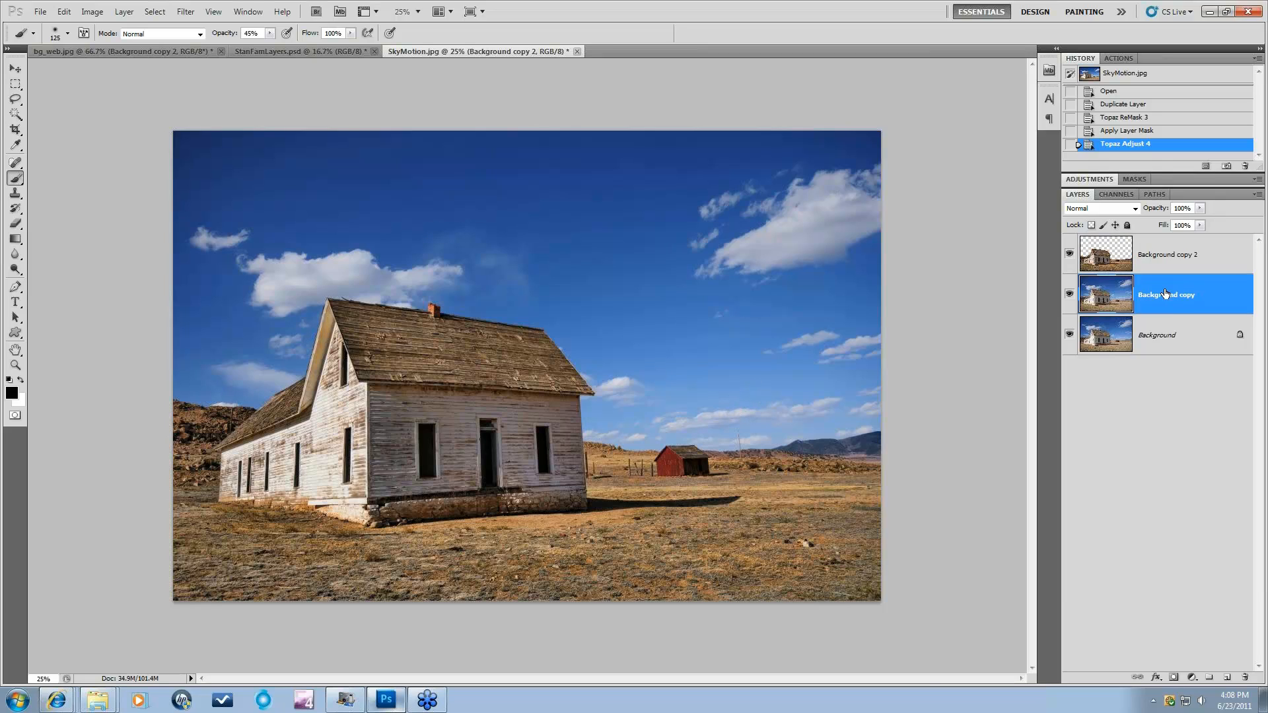
{"action": "left_click", "coordinate": [187, 13]}
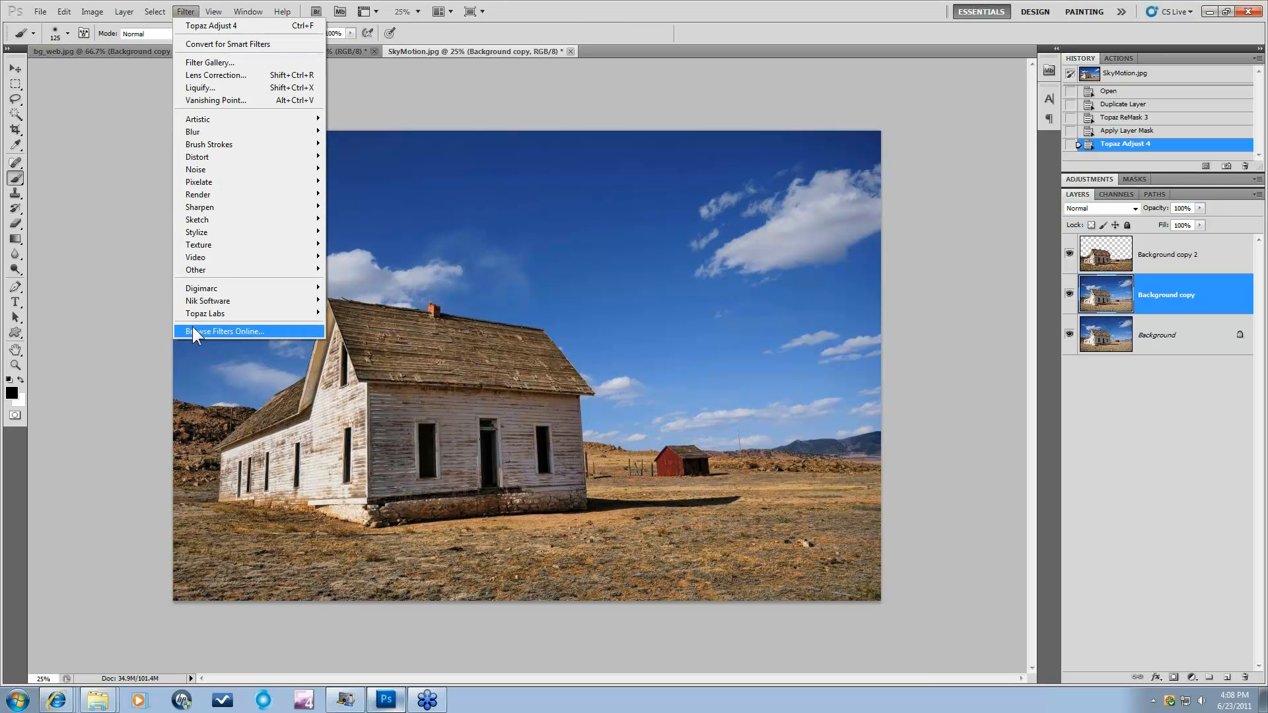
{"action": "mouse_move", "coordinate": [205, 314]}
{"action": "left_click", "coordinate": [352, 315]}
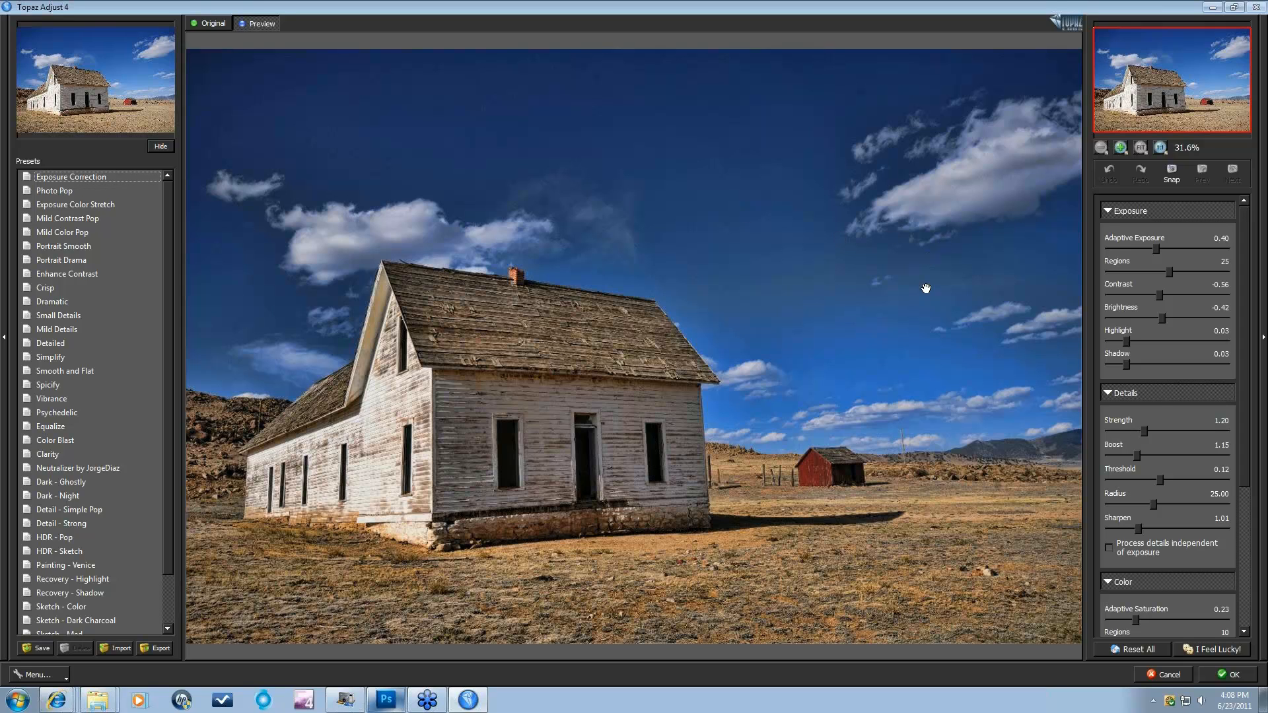
{"action": "left_click", "coordinate": [717, 349]}
{"action": "left_click", "coordinate": [1173, 676]}
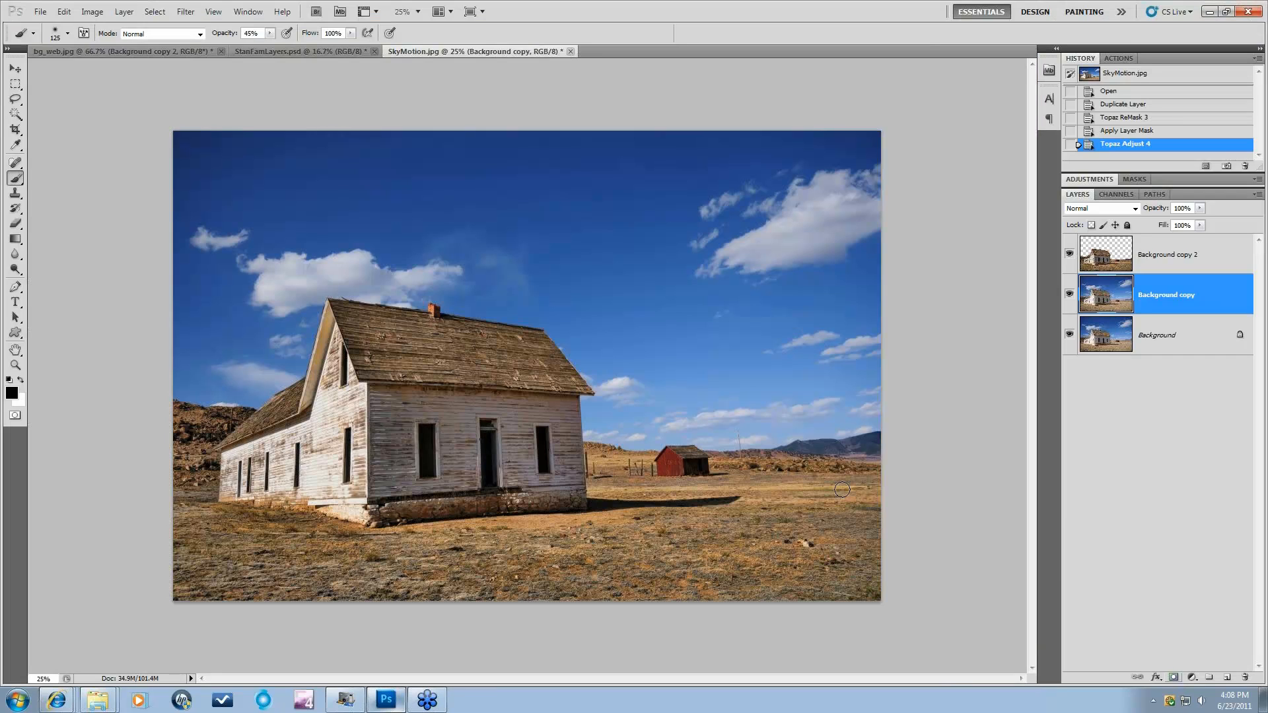
Hide and show the Background copy 2 layer again to recheck the effect on the house
{"action": "left_click", "coordinate": [1068, 255]}
{"action": "left_click", "coordinate": [1069, 254]}
{"action": "left_click", "coordinate": [1068, 254]}
{"action": "left_click", "coordinate": [1068, 254]}
Switch to StanFamLayers.psd, compare the background with all layers shown, and return the document to its Open history state
{"action": "left_click", "coordinate": [298, 51]}
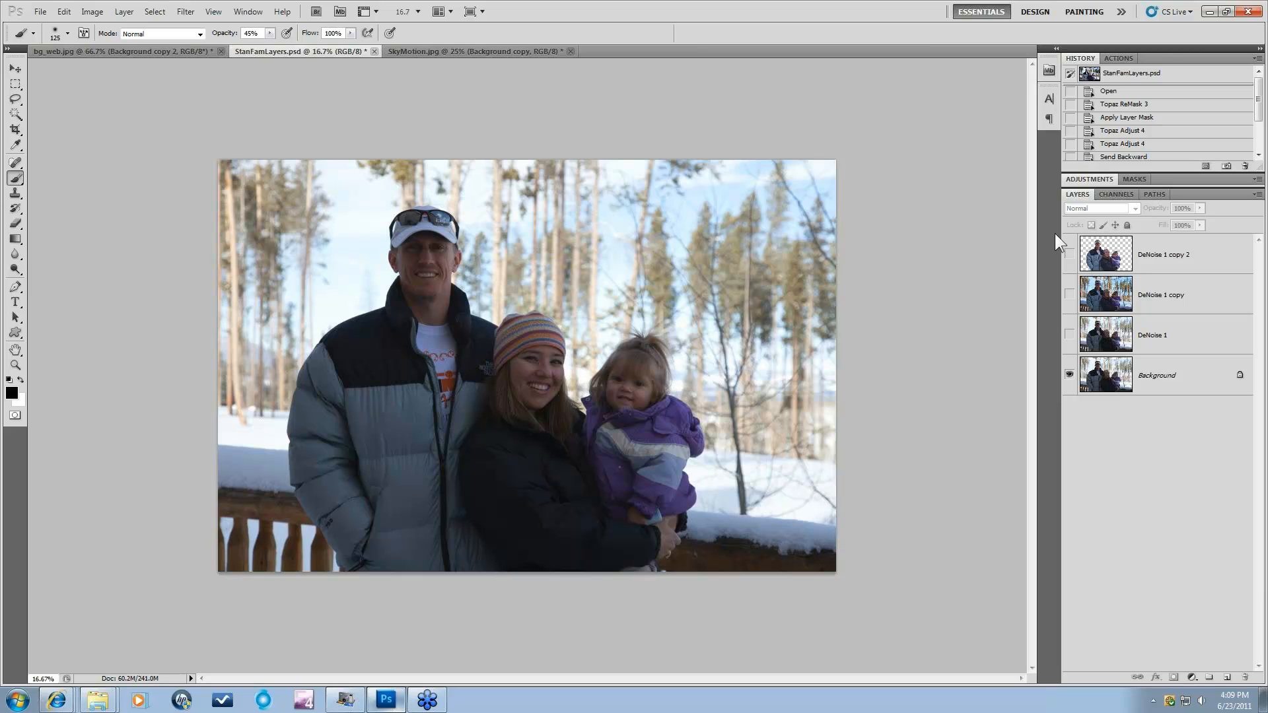
{"action": "left_click", "coordinate": [1069, 373], "text": "alt"}
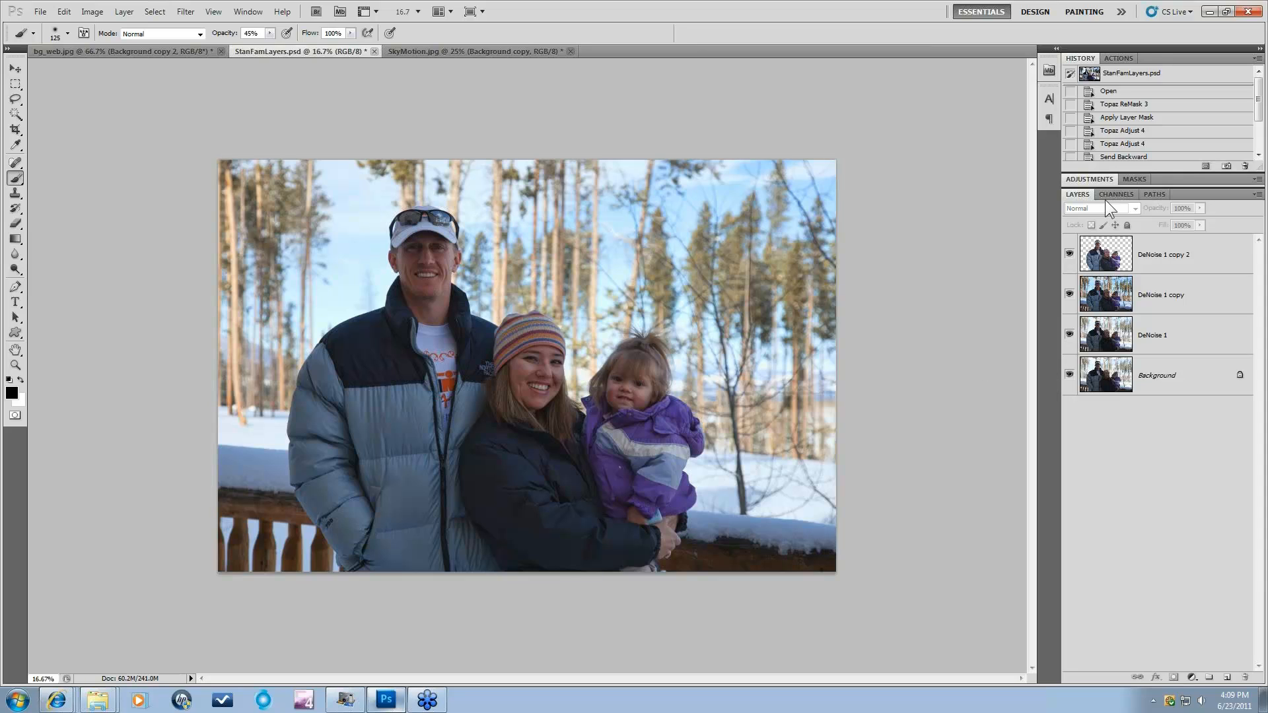
{"action": "left_click", "coordinate": [1107, 92]}
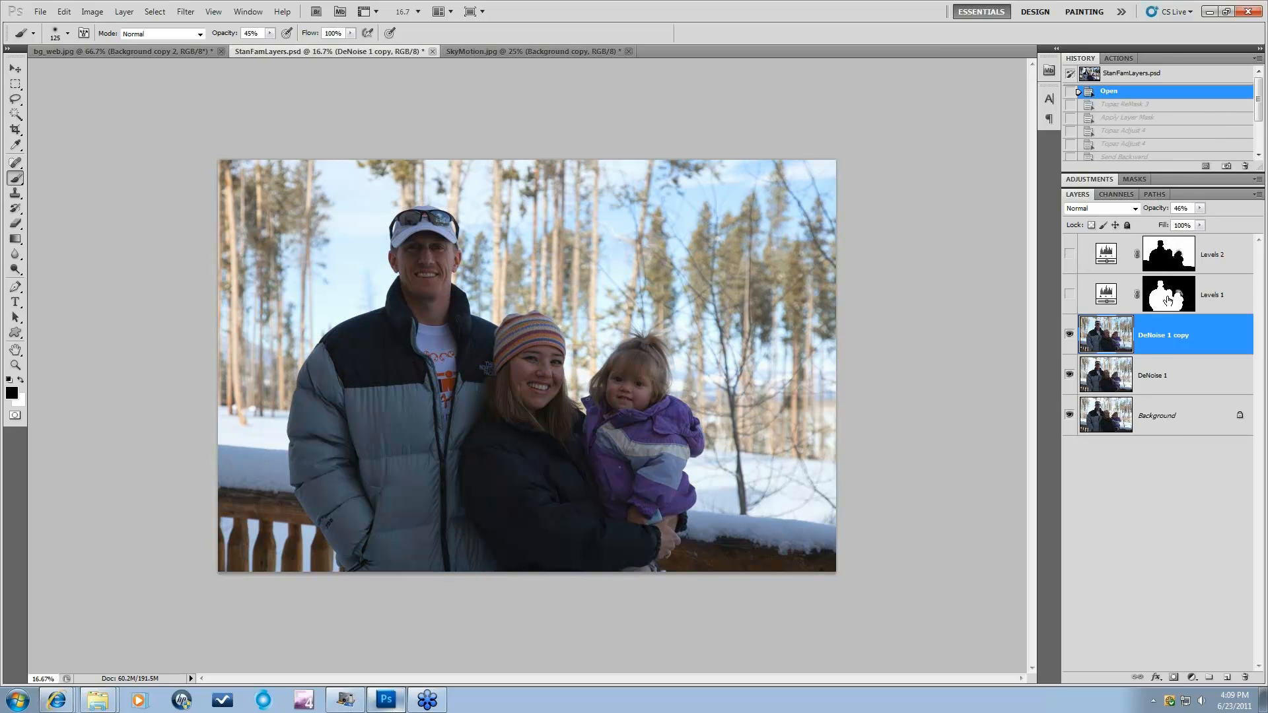
Delete the Levels 2, Levels 1 and DeNoise 1 copy layers
{"action": "left_click", "coordinate": [1167, 376]}
{"action": "left_click", "coordinate": [1161, 346]}
{"action": "left_click", "coordinate": [1160, 257], "text": "shift"}
{"action": "left_click", "coordinate": [1216, 266], "text": "shift"}
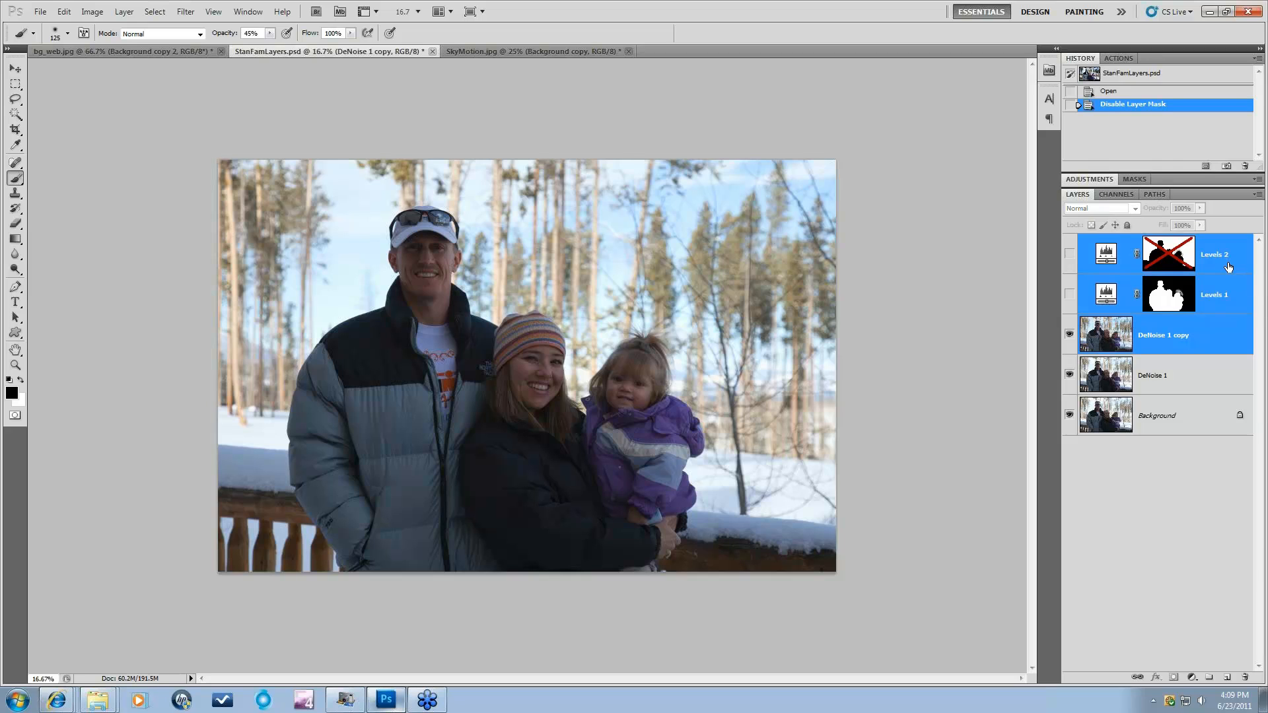
{"action": "left_click_drag", "start_coordinate": [1216, 265], "coordinate": [1247, 676]}
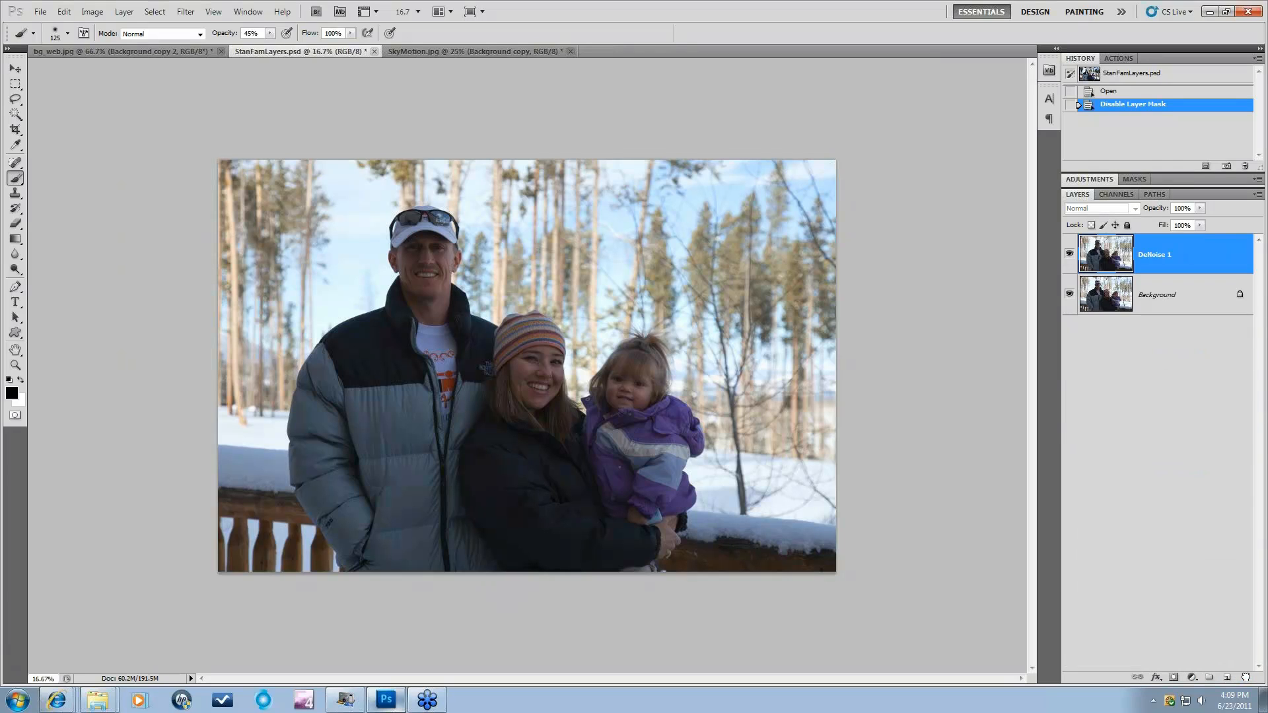
Start Topaz ReMask 3 on the DeNoise 1 layer and outline the whole family with the compute brush at size 78
{"action": "left_click", "coordinate": [187, 11]}
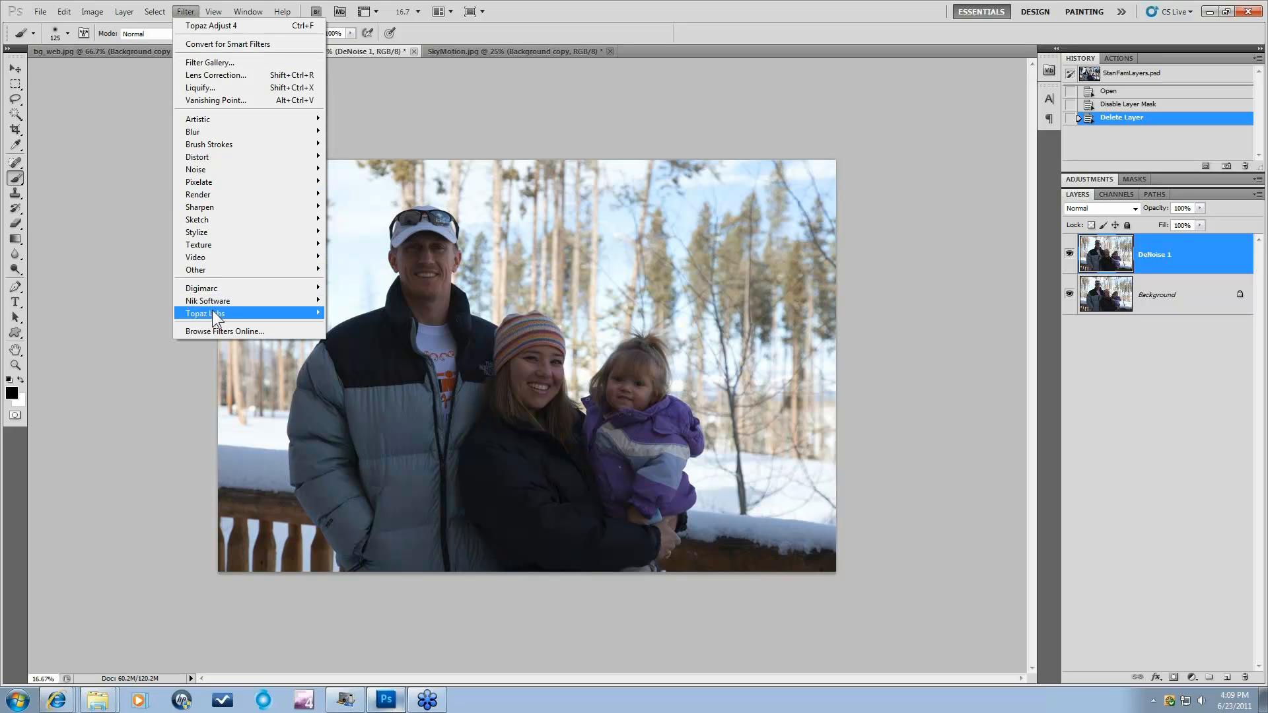
{"action": "mouse_move", "coordinate": [213, 310]}
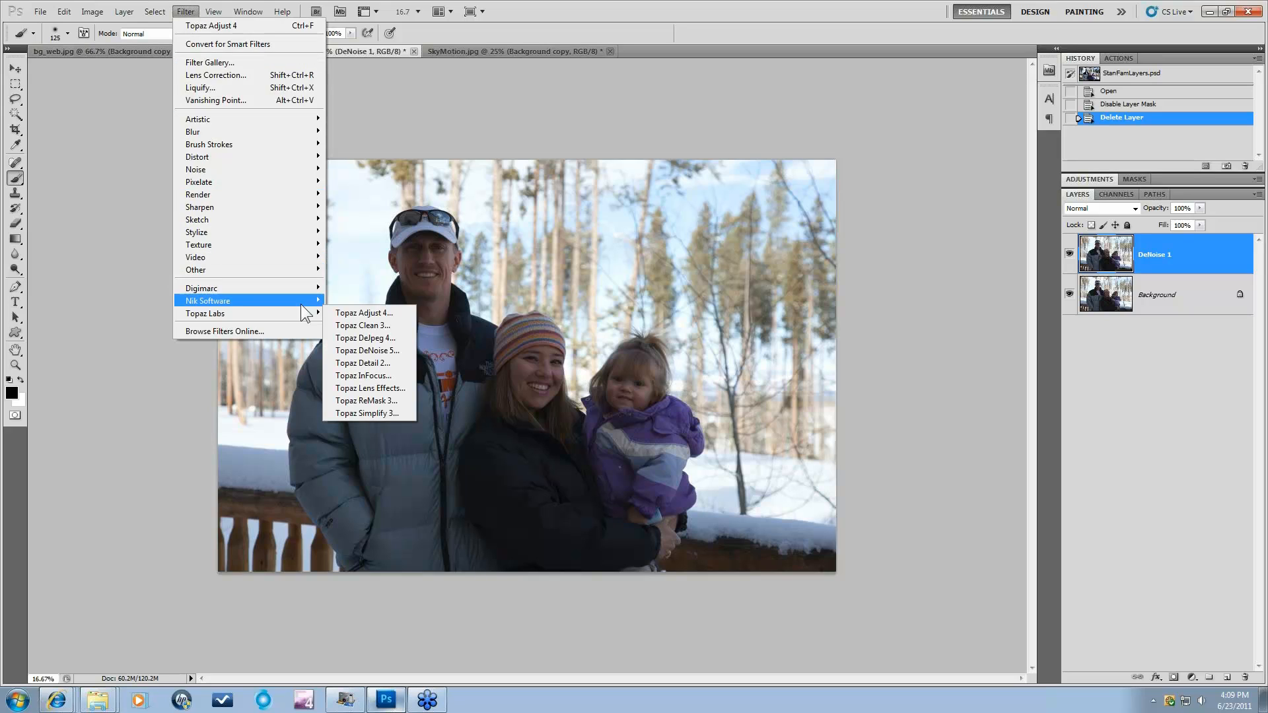
{"action": "left_click", "coordinate": [356, 401]}
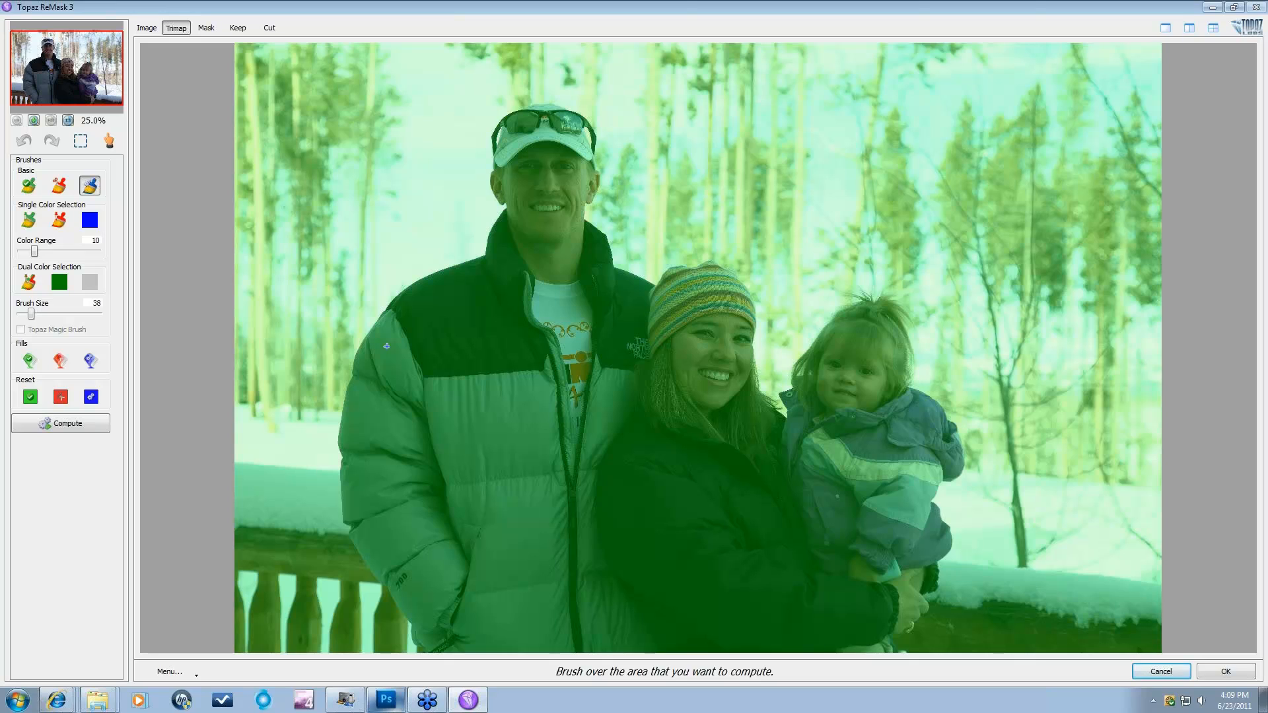
{"action": "scroll", "coordinate": [389, 347], "scroll_direction": "up", "scroll_amount": 7}
{"action": "mouse_move", "coordinate": [422, 651]}
{"action": "left_mouse_down"}
{"action": "mouse_move", "coordinate": [349, 538]}
{"action": "mouse_move", "coordinate": [346, 415]}
{"action": "left_mouse_up"}
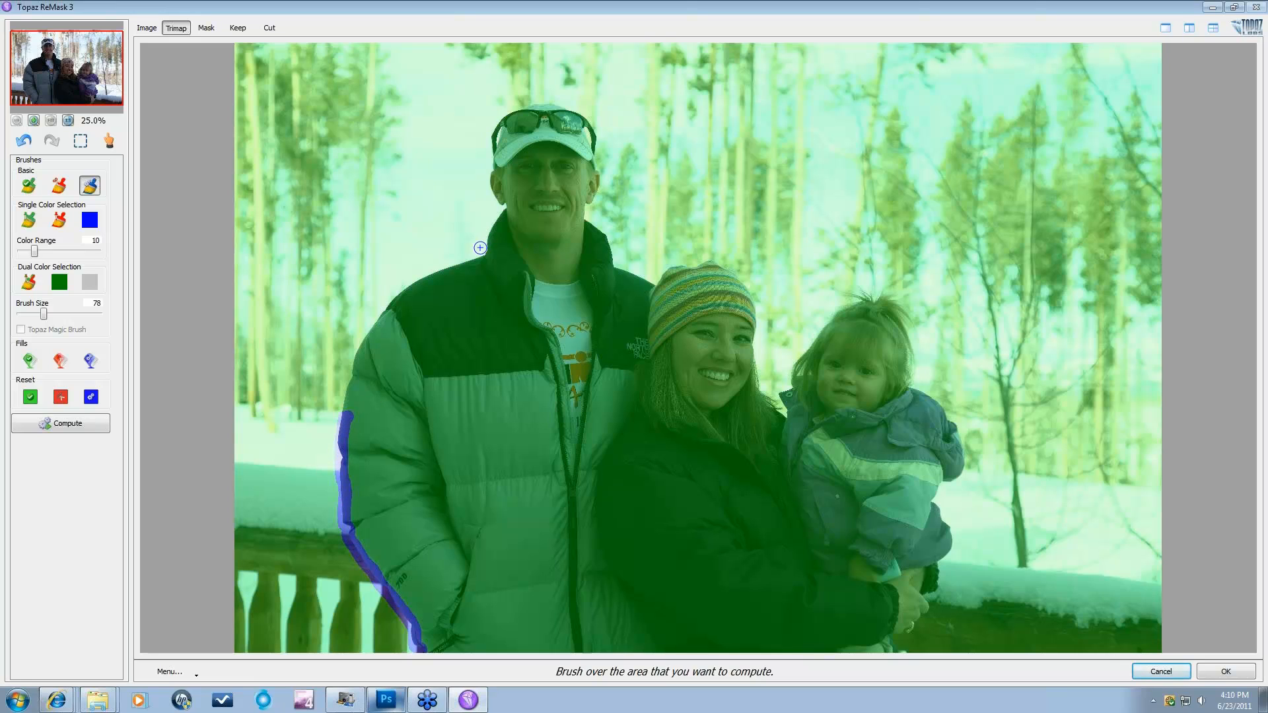
{"action": "mouse_move", "coordinate": [486, 253]}
{"action": "left_mouse_down"}
{"action": "mouse_move", "coordinate": [394, 297]}
{"action": "mouse_move", "coordinate": [359, 352]}
{"action": "mouse_move", "coordinate": [354, 408]}
{"action": "left_mouse_up"}
{"action": "mouse_move", "coordinate": [489, 254]}
{"action": "left_mouse_down"}
{"action": "mouse_move", "coordinate": [506, 206]}
{"action": "mouse_move", "coordinate": [494, 132]}
{"action": "mouse_move", "coordinate": [531, 106]}
{"action": "mouse_move", "coordinate": [560, 106]}
{"action": "mouse_move", "coordinate": [591, 136]}
{"action": "mouse_move", "coordinate": [601, 190]}
{"action": "mouse_move", "coordinate": [586, 217]}
{"action": "mouse_move", "coordinate": [608, 252]}
{"action": "mouse_move", "coordinate": [657, 285]}
{"action": "mouse_move", "coordinate": [692, 266]}
{"action": "mouse_move", "coordinate": [729, 273]}
{"action": "mouse_move", "coordinate": [753, 305]}
{"action": "mouse_move", "coordinate": [762, 385]}
{"action": "mouse_move", "coordinate": [784, 419]}
{"action": "mouse_move", "coordinate": [810, 346]}
{"action": "mouse_move", "coordinate": [862, 300]}
{"action": "mouse_move", "coordinate": [847, 292]}
{"action": "mouse_move", "coordinate": [865, 296]}
{"action": "mouse_move", "coordinate": [858, 280]}
{"action": "mouse_move", "coordinate": [867, 304]}
{"action": "mouse_move", "coordinate": [869, 276]}
{"action": "mouse_move", "coordinate": [885, 290]}
{"action": "mouse_move", "coordinate": [878, 314]}
{"action": "mouse_move", "coordinate": [913, 312]}
{"action": "mouse_move", "coordinate": [903, 381]}
{"action": "mouse_move", "coordinate": [911, 361]}
{"action": "mouse_move", "coordinate": [910, 390]}
{"action": "mouse_move", "coordinate": [951, 420]}
{"action": "mouse_move", "coordinate": [963, 470]}
{"action": "mouse_move", "coordinate": [935, 502]}
{"action": "mouse_move", "coordinate": [948, 535]}
{"action": "mouse_move", "coordinate": [934, 589]}
{"action": "mouse_move", "coordinate": [885, 641]}
{"action": "left_mouse_up"}
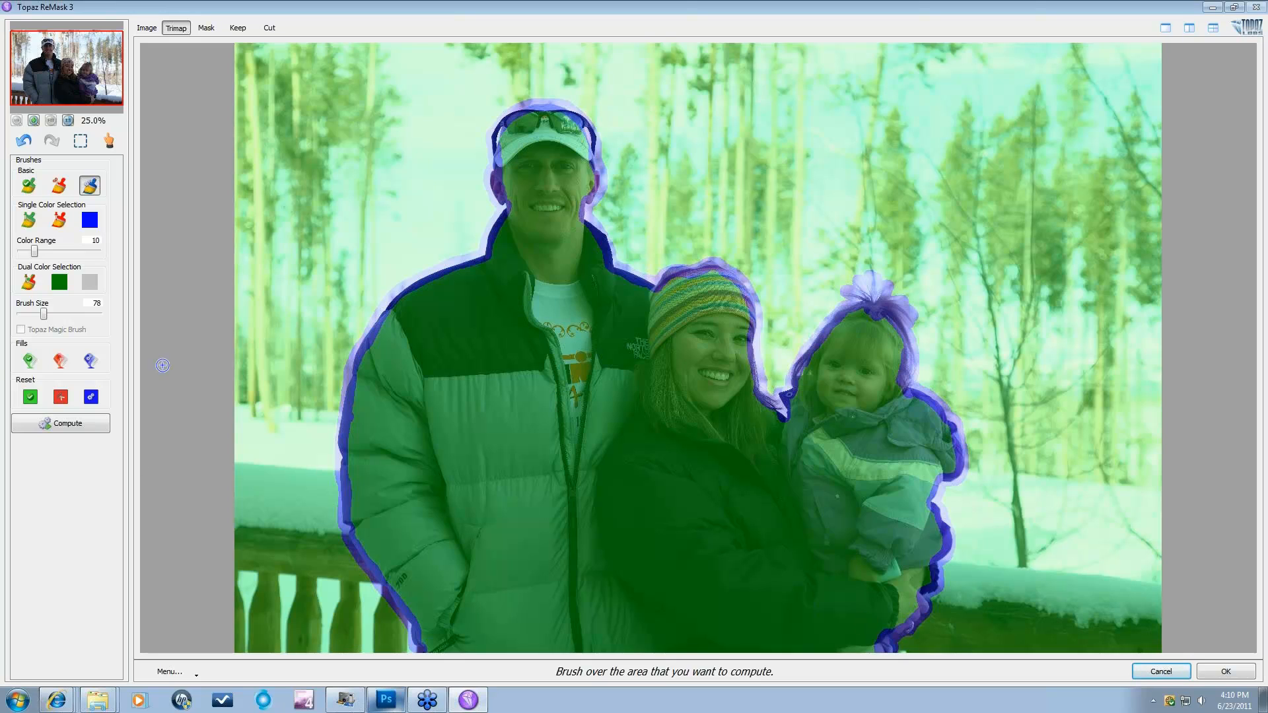
Fill the background outside the outline with the cut color and compute the mask
{"action": "left_click", "coordinate": [311, 295]}
{"action": "left_click", "coordinate": [60, 360]}
{"action": "left_click", "coordinate": [388, 215]}
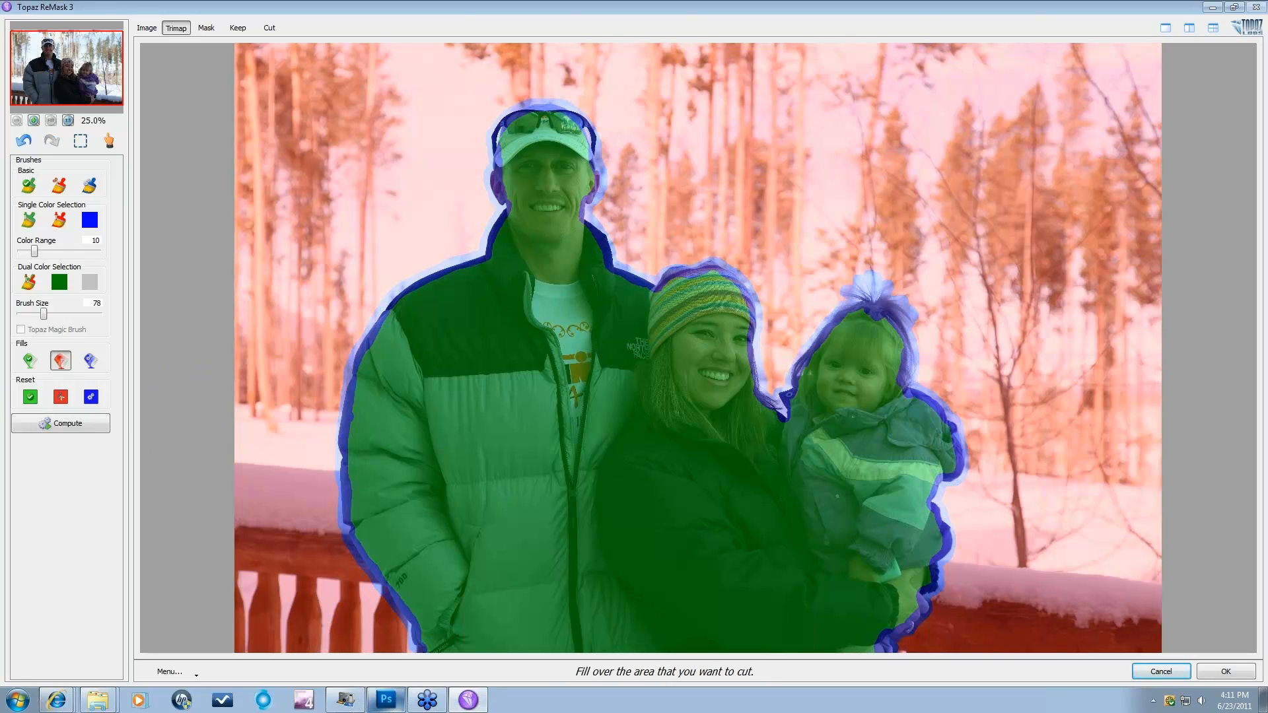
{"action": "left_click", "coordinate": [42, 418]}
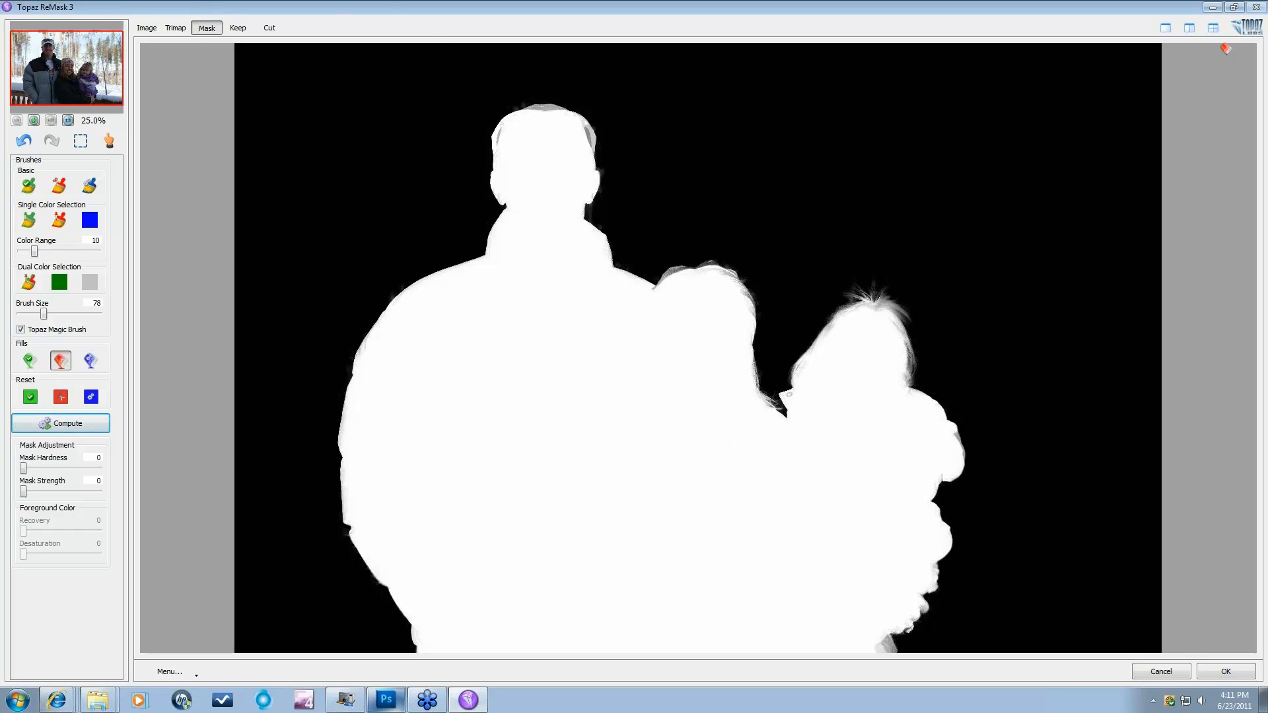
Show the mask beside the original image and restore the top of the man's cap with the keep brush
{"action": "left_click", "coordinate": [1190, 30]}
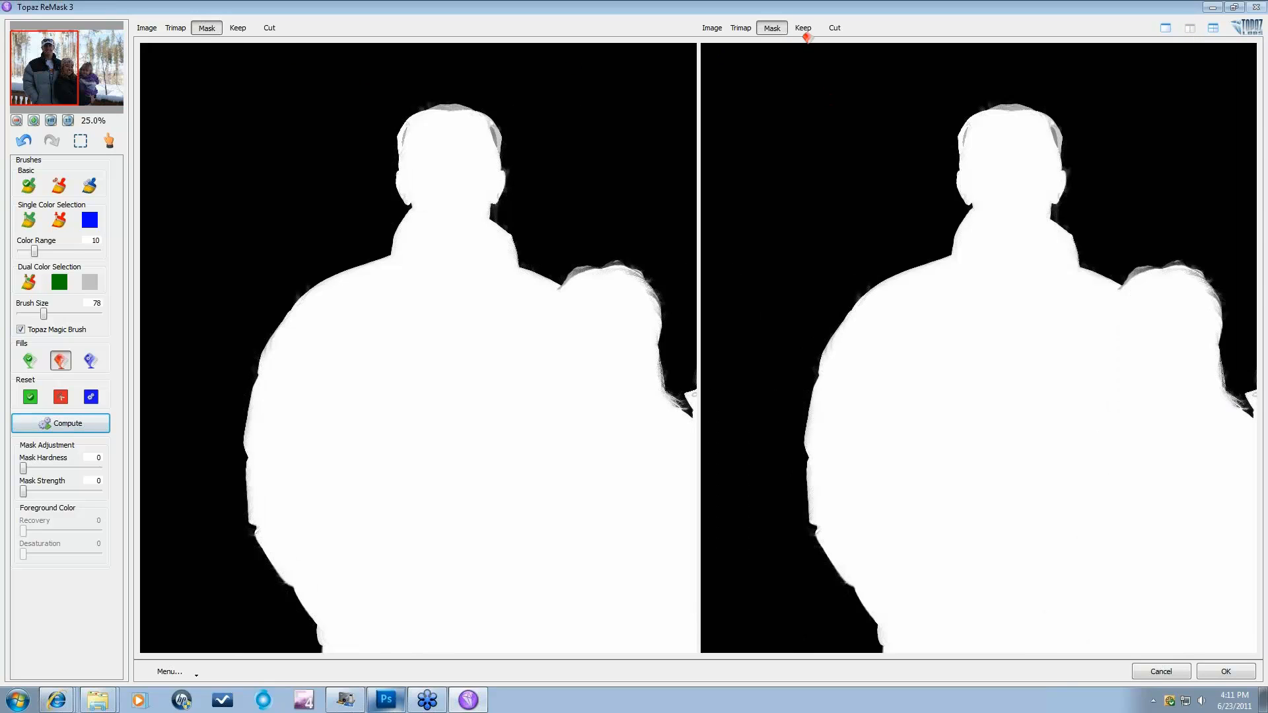
{"action": "left_click", "coordinate": [713, 28]}
{"action": "left_click_drag", "start_coordinate": [45, 82], "coordinate": [74, 82]}
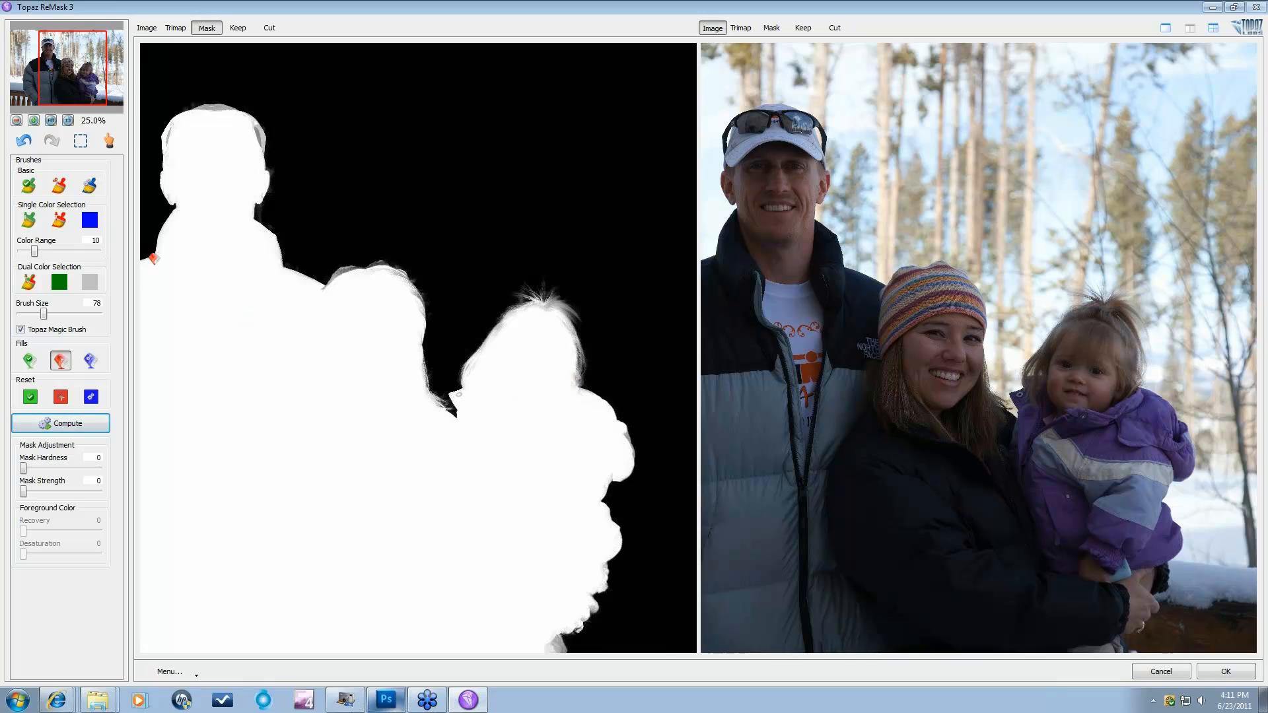
{"action": "left_click", "coordinate": [26, 184]}
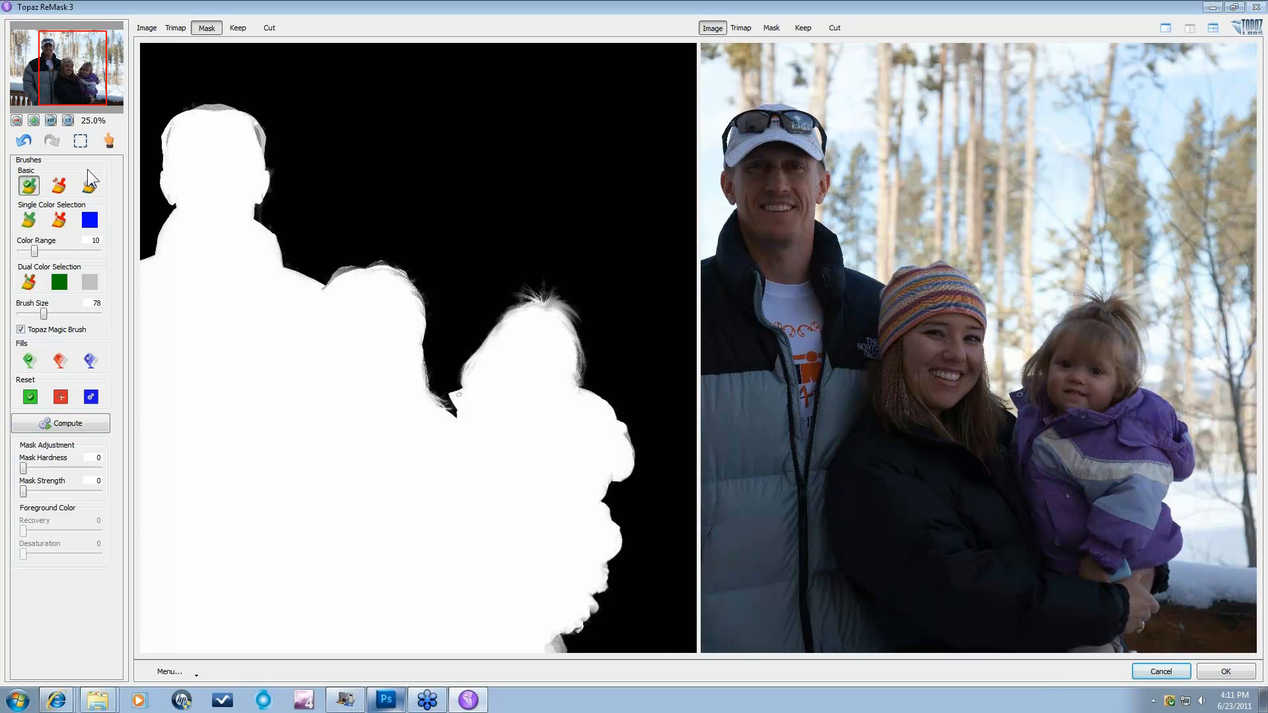
{"action": "left_click_drag", "start_coordinate": [208, 115], "coordinate": [229, 165]}
Cut the gaps between the sunglasses' arms and the cap out of the mask, reducing the cut brush to size 1
{"action": "left_click_drag", "start_coordinate": [55, 87], "coordinate": [39, 83]}
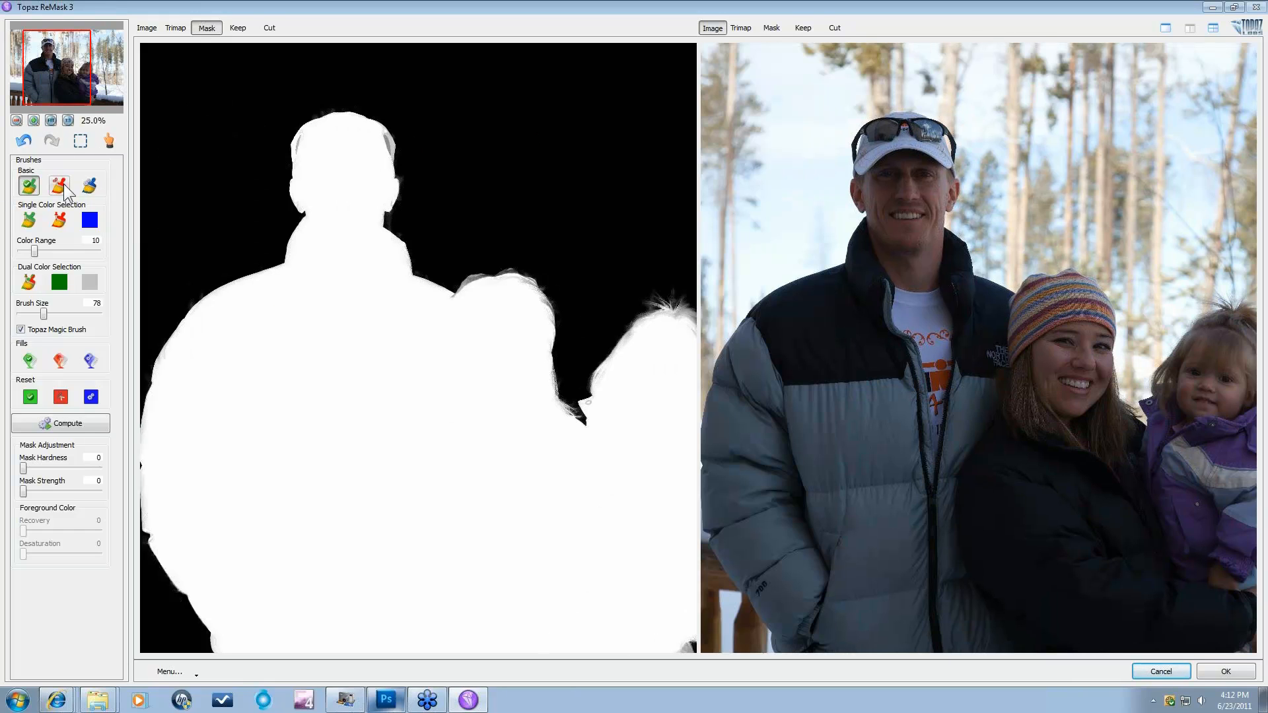
{"action": "left_click", "coordinate": [33, 121]}
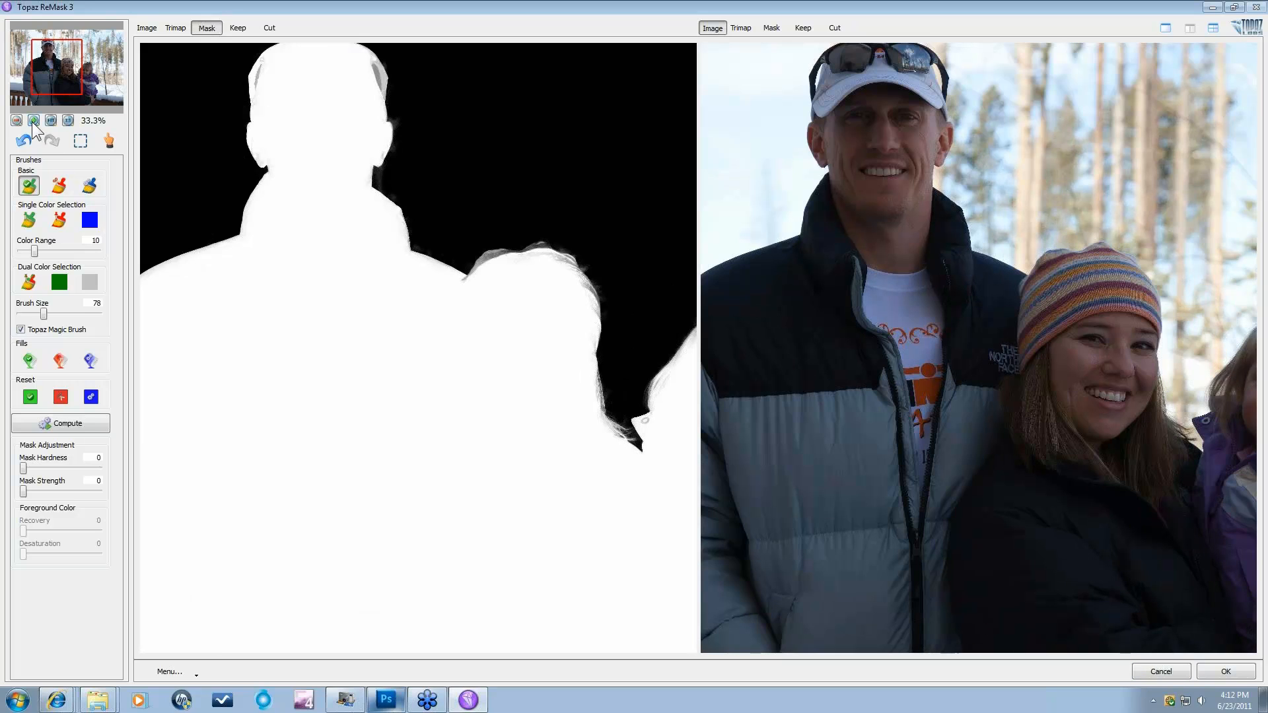
{"action": "left_click_drag", "start_coordinate": [41, 57], "coordinate": [36, 42]}
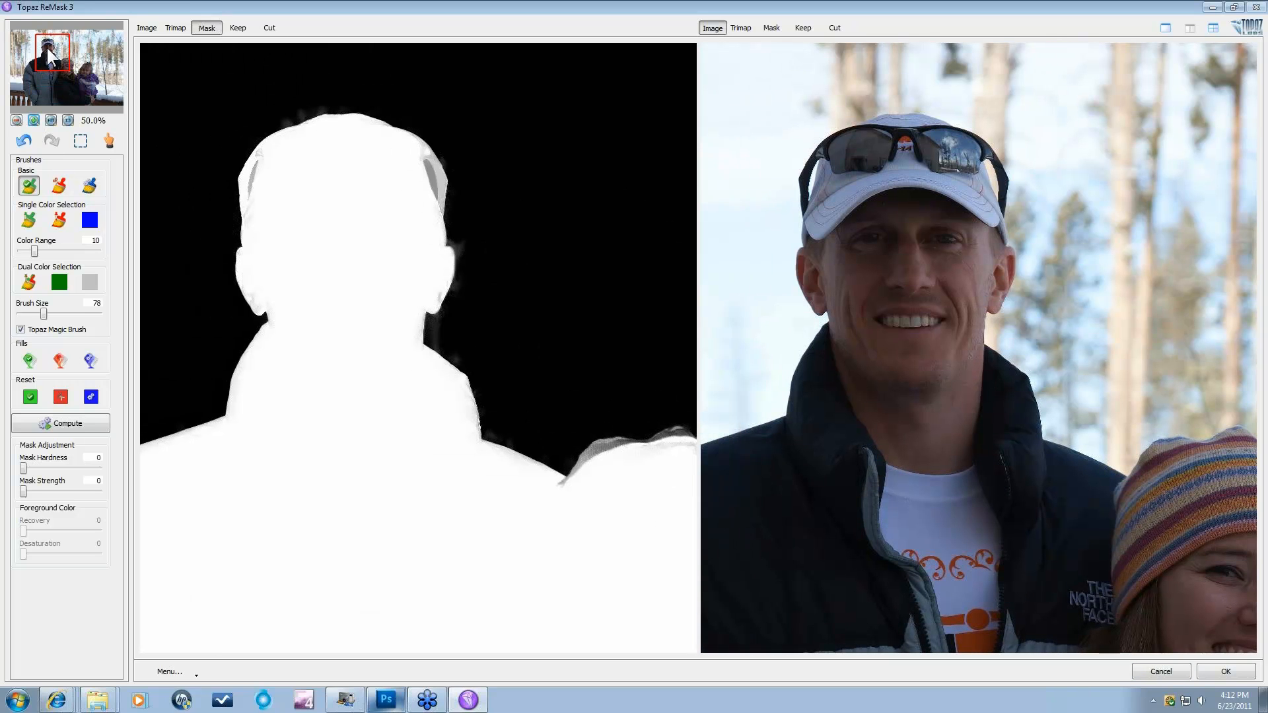
{"action": "left_click", "coordinate": [59, 186]}
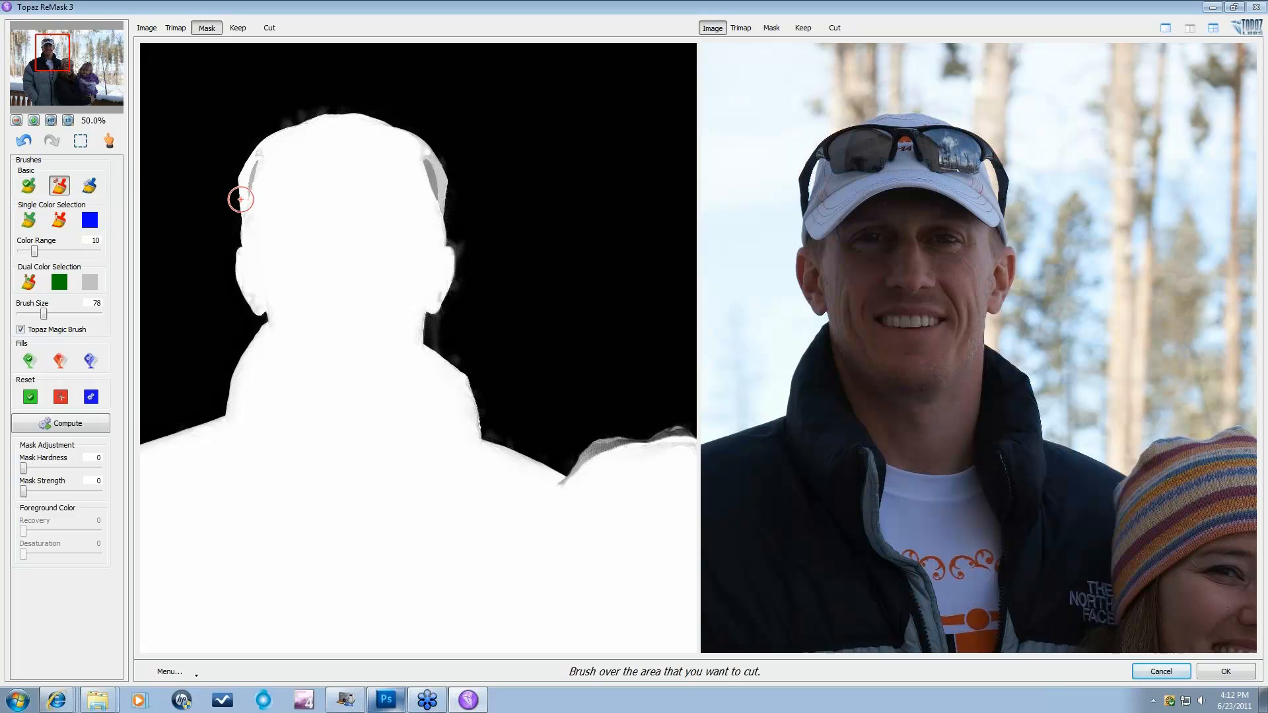
{"action": "scroll", "coordinate": [427, 180], "scroll_direction": "down", "scroll_amount": 7}
{"action": "left_click", "coordinate": [428, 172]}
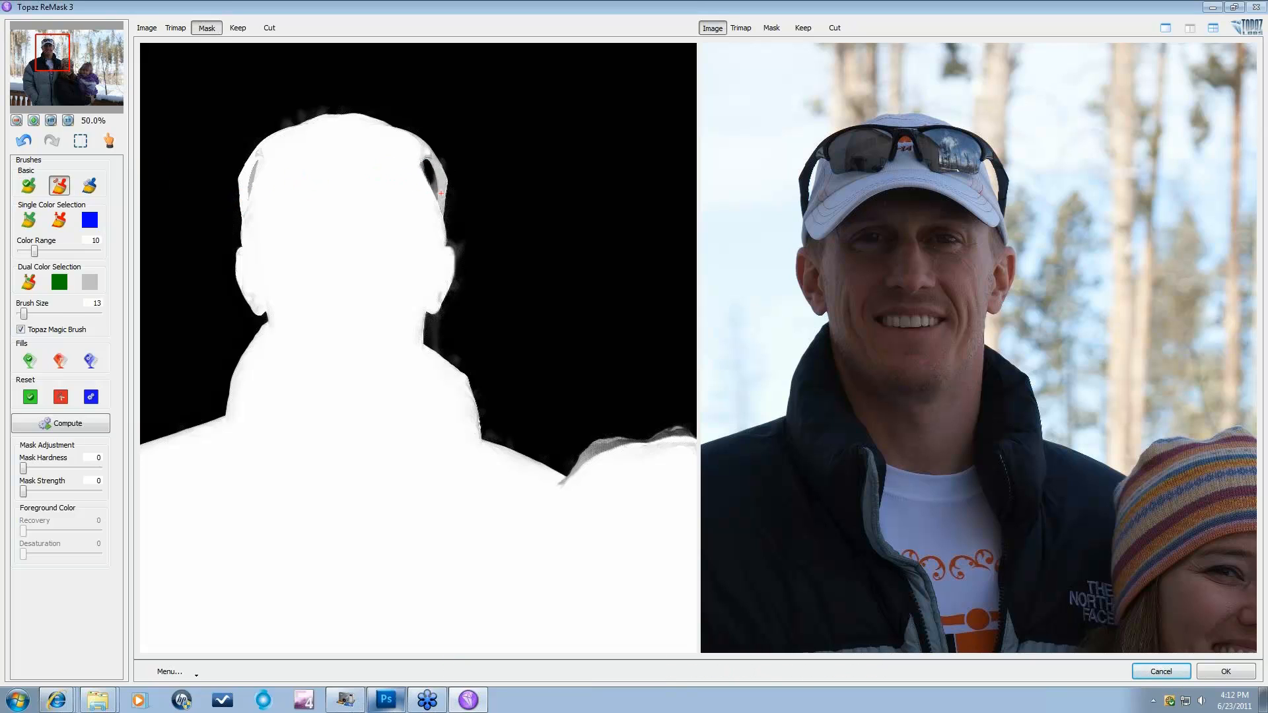
{"action": "scroll", "coordinate": [435, 188], "scroll_direction": "down", "scroll_amount": 4}
{"action": "key", "text": "ctrl+z"}
{"action": "left_click", "coordinate": [431, 174]}
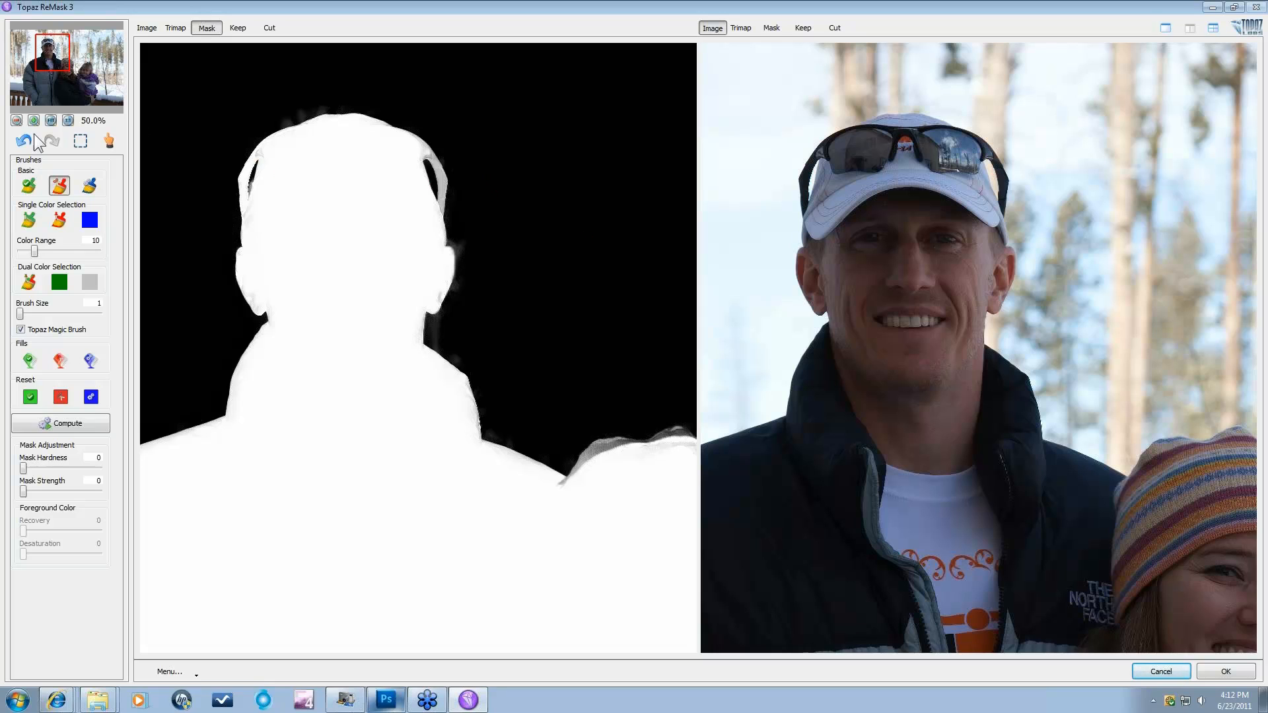
Touch up the edges of the man's cap and sunglasses in the mask with the keep brush at size 1
{"action": "left_click", "coordinate": [51, 120]}
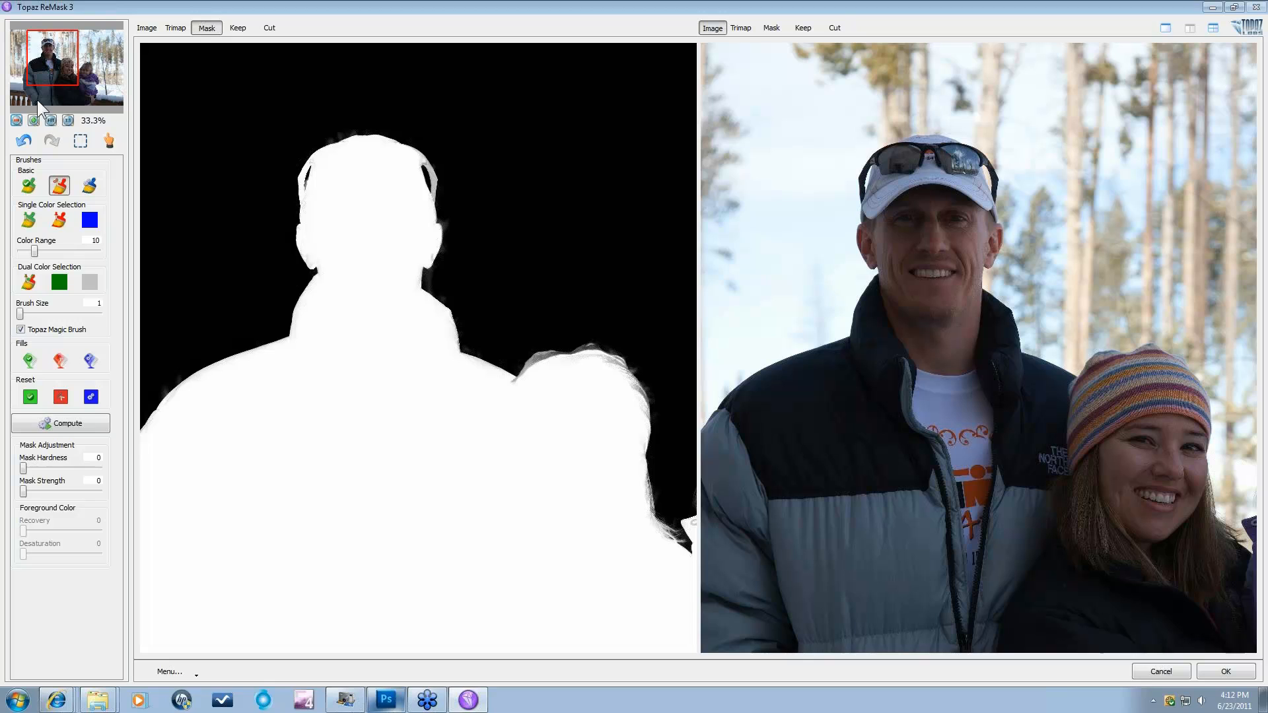
{"action": "left_click", "coordinate": [33, 119]}
{"action": "left_click_drag", "start_coordinate": [55, 60], "coordinate": [49, 60]}
{"action": "left_click", "coordinate": [30, 181]}
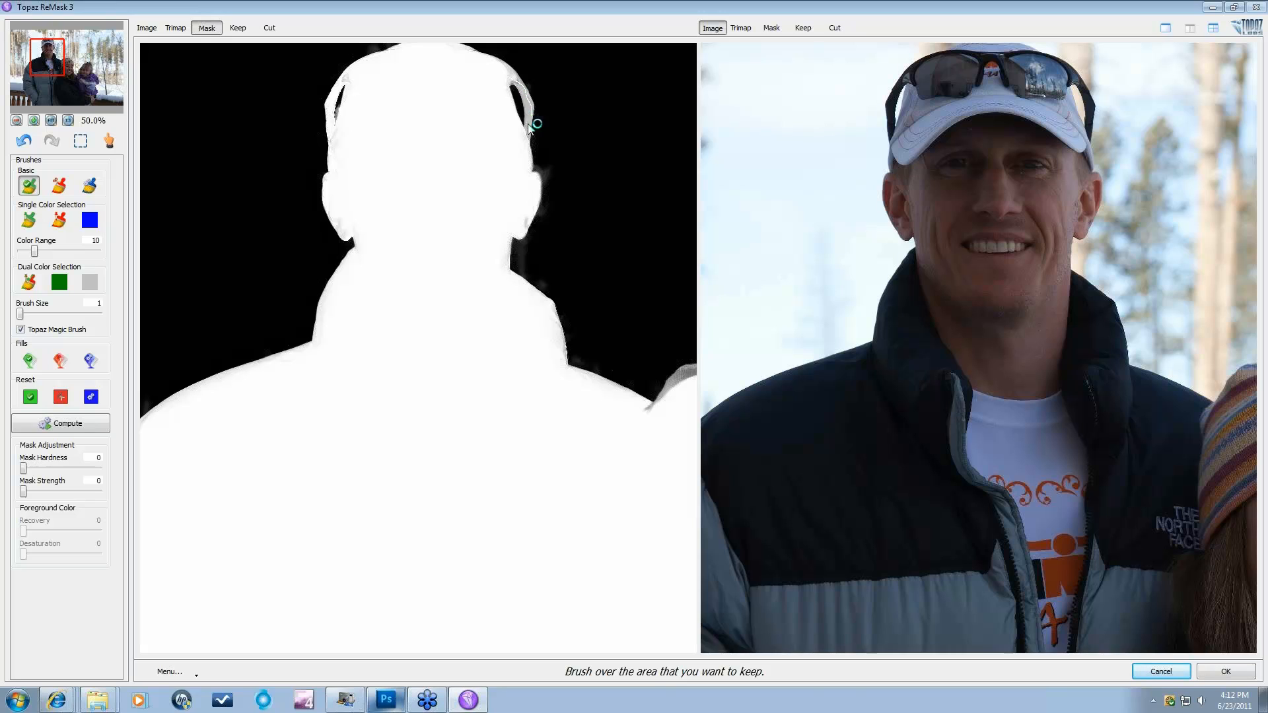
{"action": "left_click", "coordinate": [344, 78]}
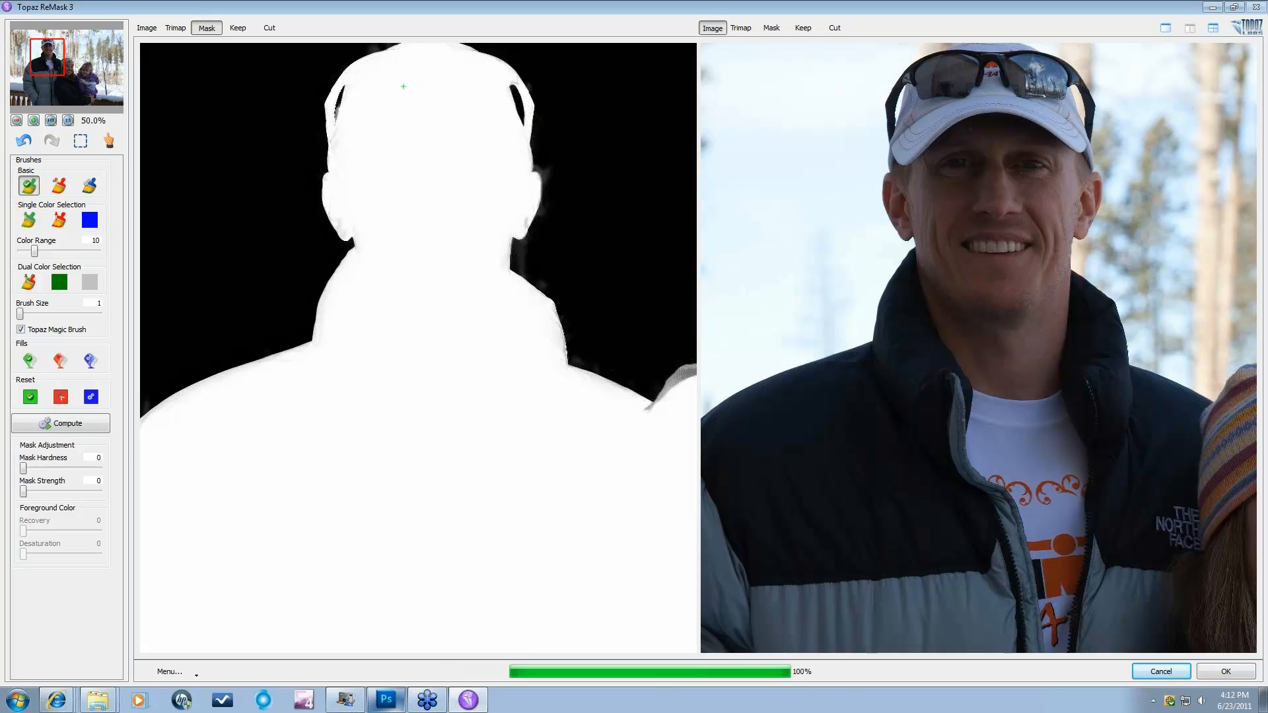
{"action": "left_click", "coordinate": [523, 224]}
Preview the kept foreground beside the mask and undo the last keep stroke at the sunglasses
{"action": "left_click", "coordinate": [803, 28]}
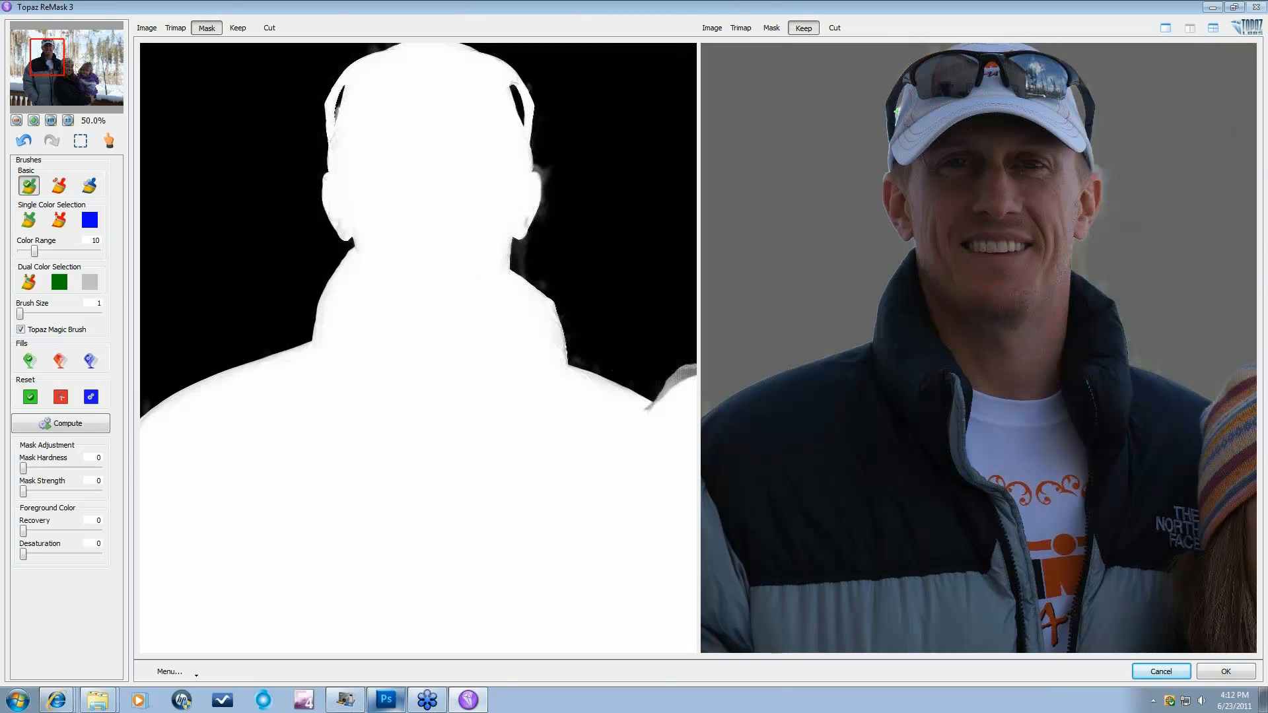
{"action": "left_click", "coordinate": [898, 109]}
{"action": "left_click", "coordinate": [23, 141]}
Brush away leftover background around the man's head and collar with the cut brush, and set the foreground color Recovery to 100
{"action": "left_click", "coordinate": [58, 185]}
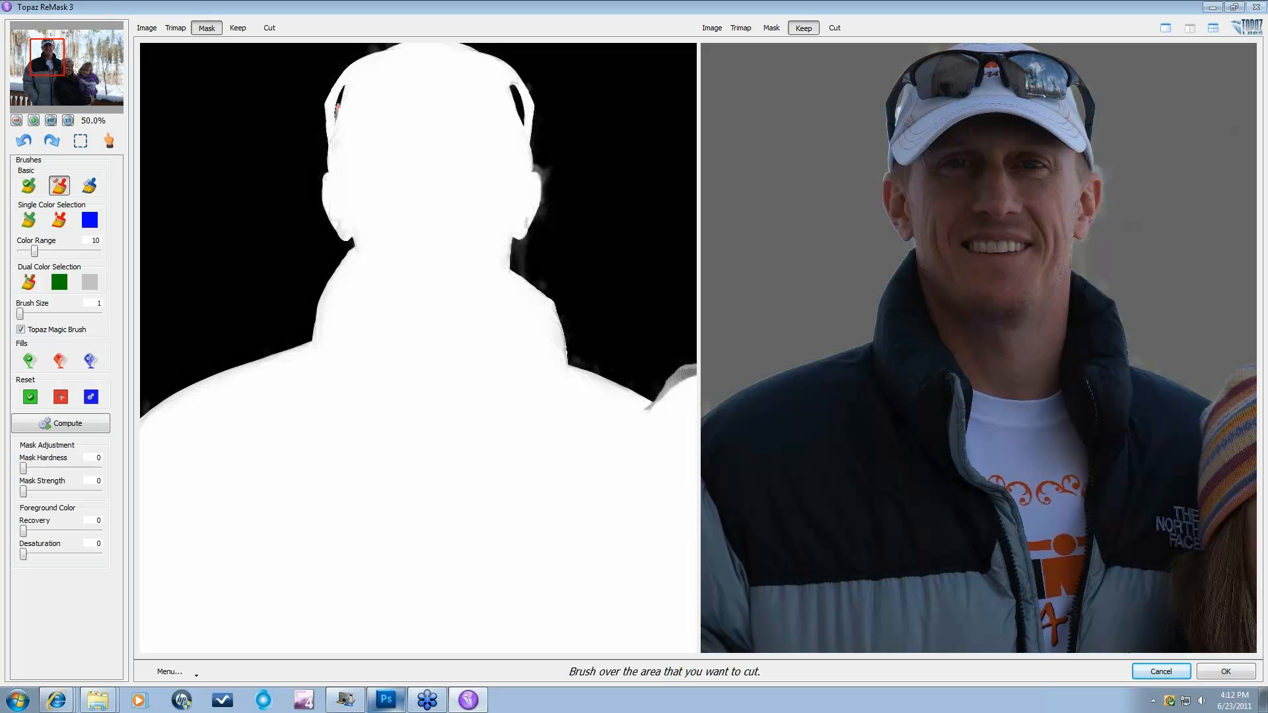
{"action": "left_click", "coordinate": [351, 149]}
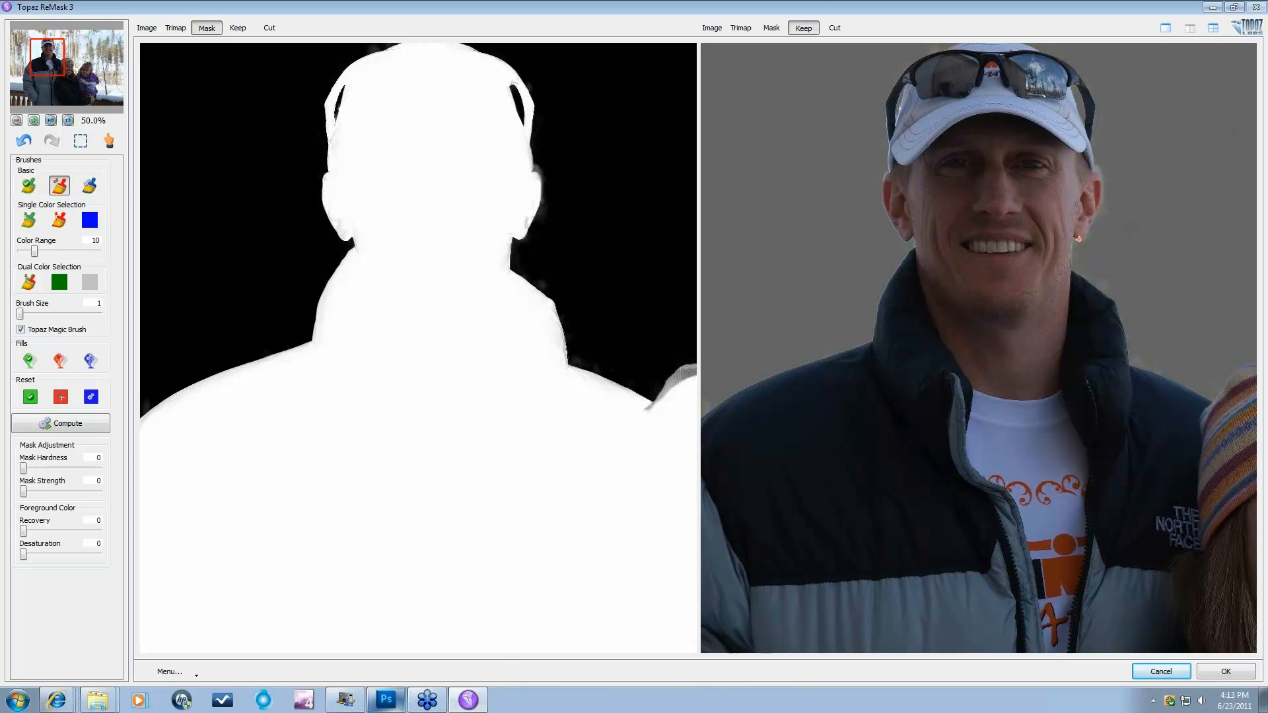
{"action": "left_click", "coordinate": [147, 28]}
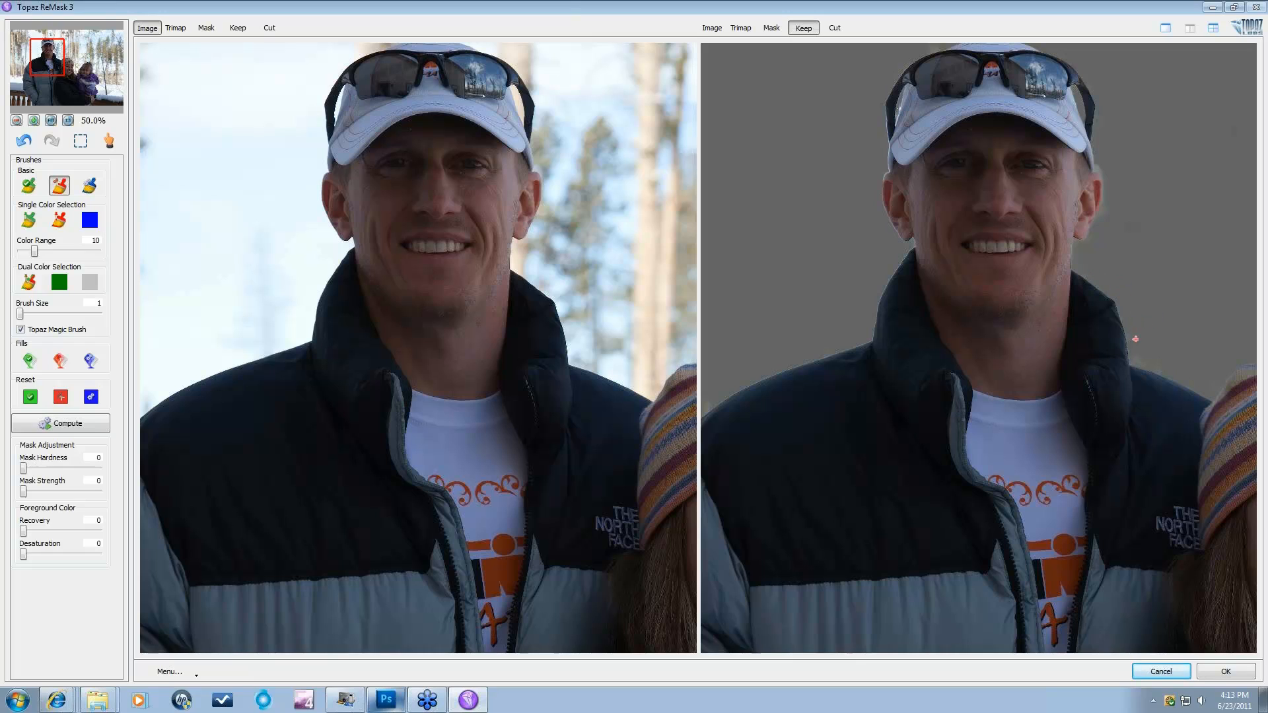
{"action": "left_click", "coordinate": [1177, 371]}
{"action": "left_click", "coordinate": [1096, 145]}
{"action": "left_click", "coordinate": [1112, 214]}
{"action": "left_click_drag", "start_coordinate": [24, 532], "coordinate": [91, 534]}
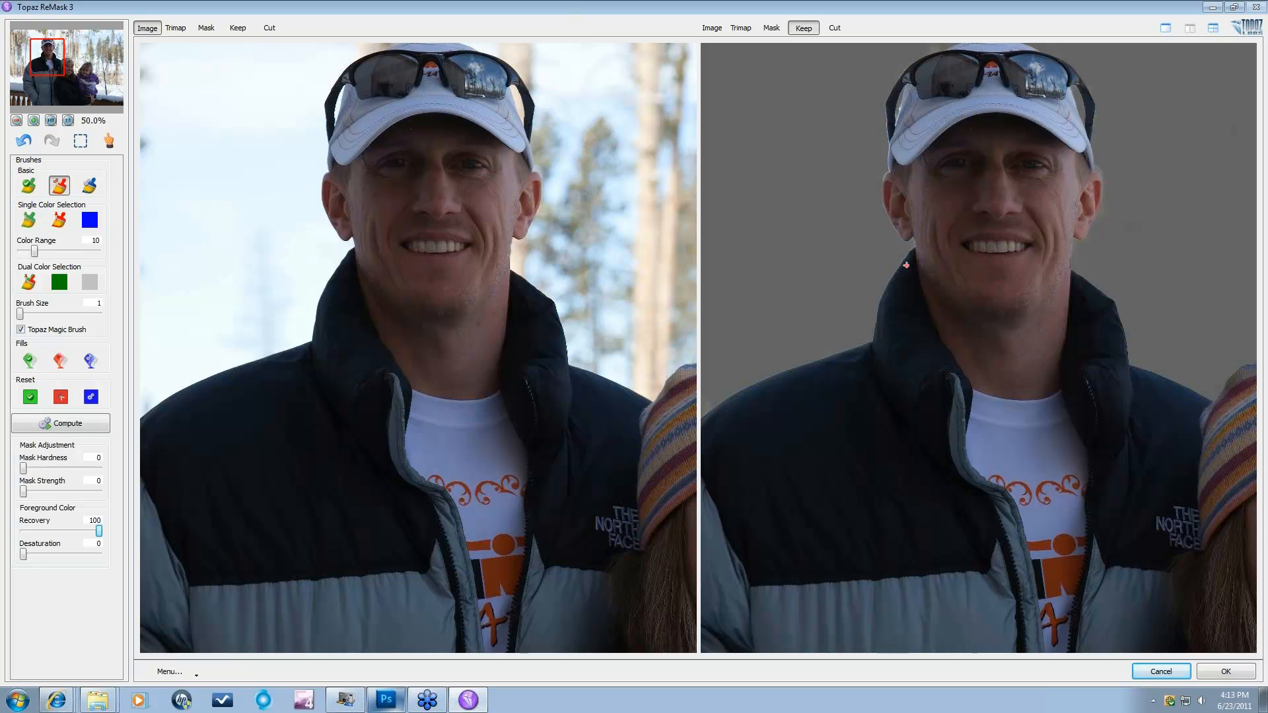
Sample the pale sky for the single-color cut brush and brush out matching background by the man's shoulder at size 100
{"action": "left_click", "coordinate": [60, 221]}
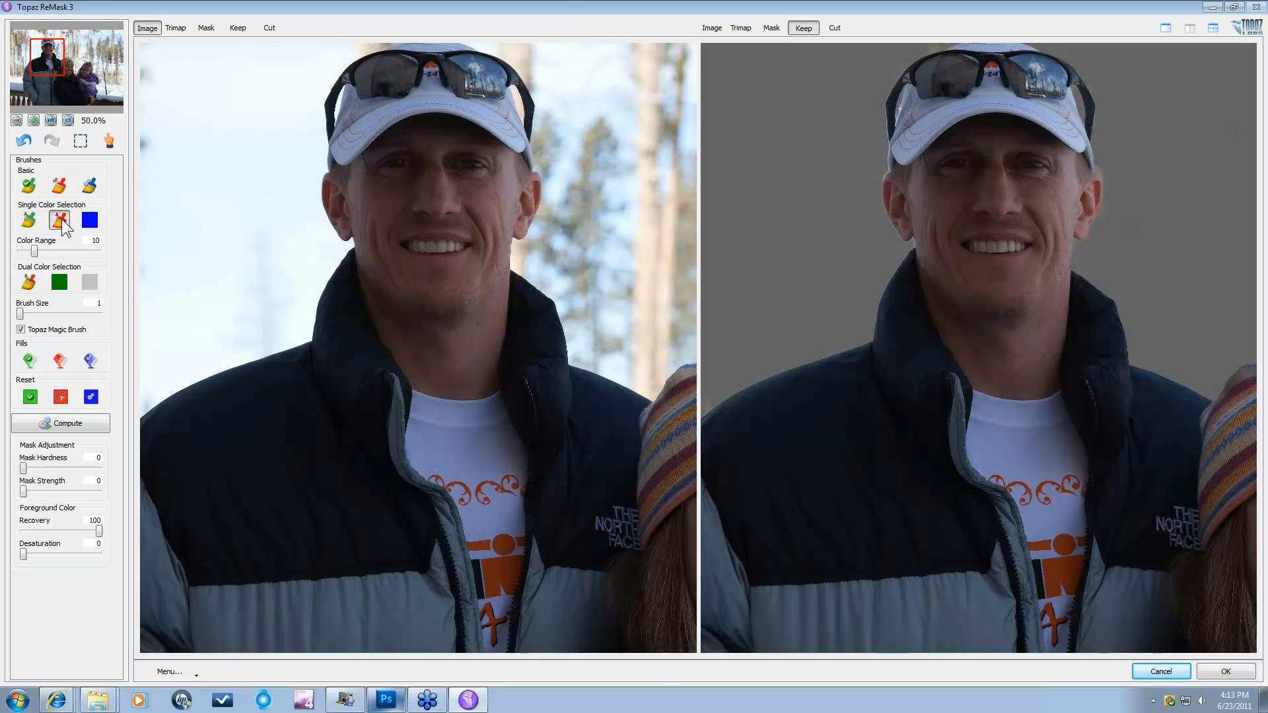
{"action": "left_click", "coordinate": [321, 178]}
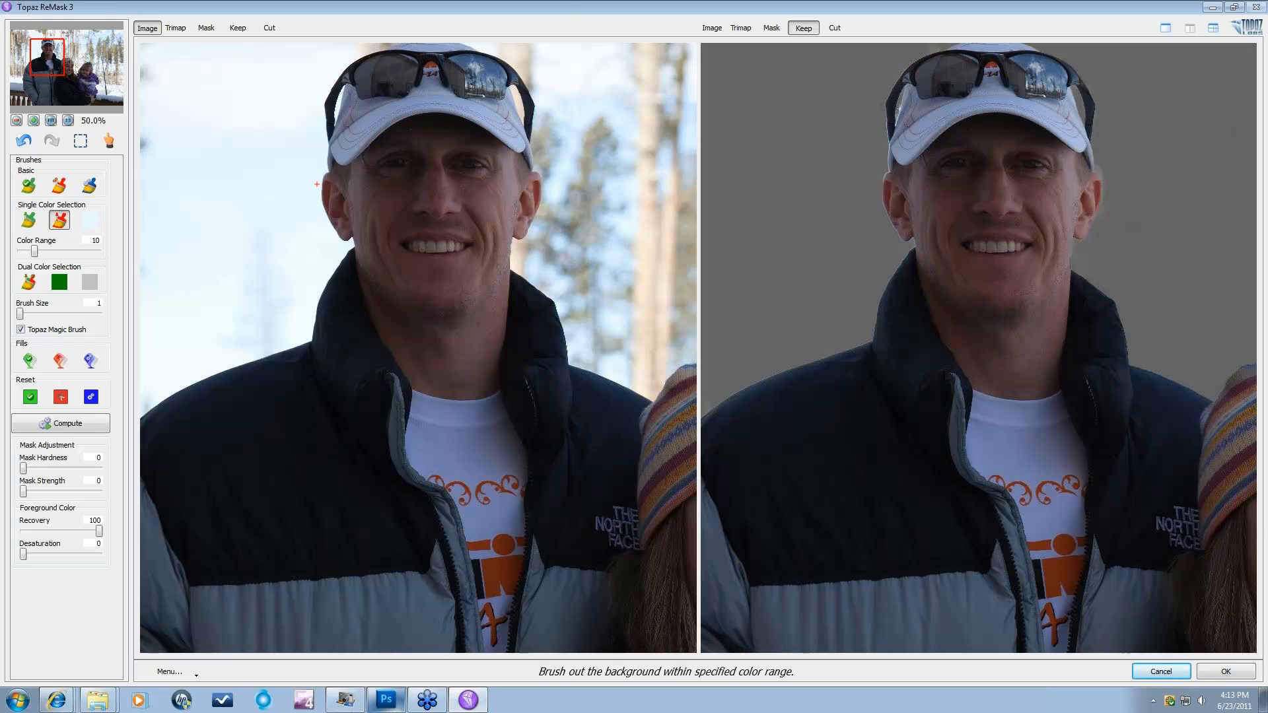
{"action": "scroll", "coordinate": [317, 185], "scroll_direction": "up", "scroll_amount": 10}
{"action": "left_click_drag", "start_coordinate": [169, 397], "coordinate": [167, 401]}
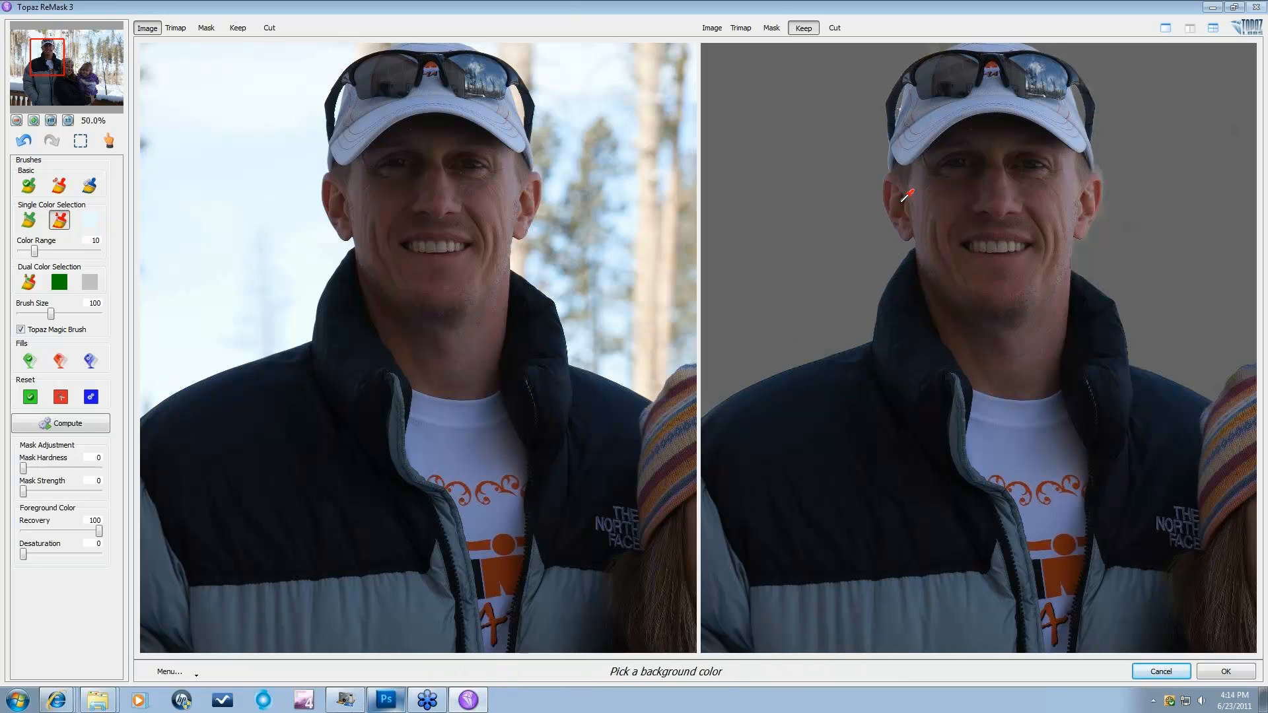
{"action": "left_click", "coordinate": [327, 160]}
Return to the basic cut brush and reduce its size to 1
{"action": "left_click", "coordinate": [89, 186]}
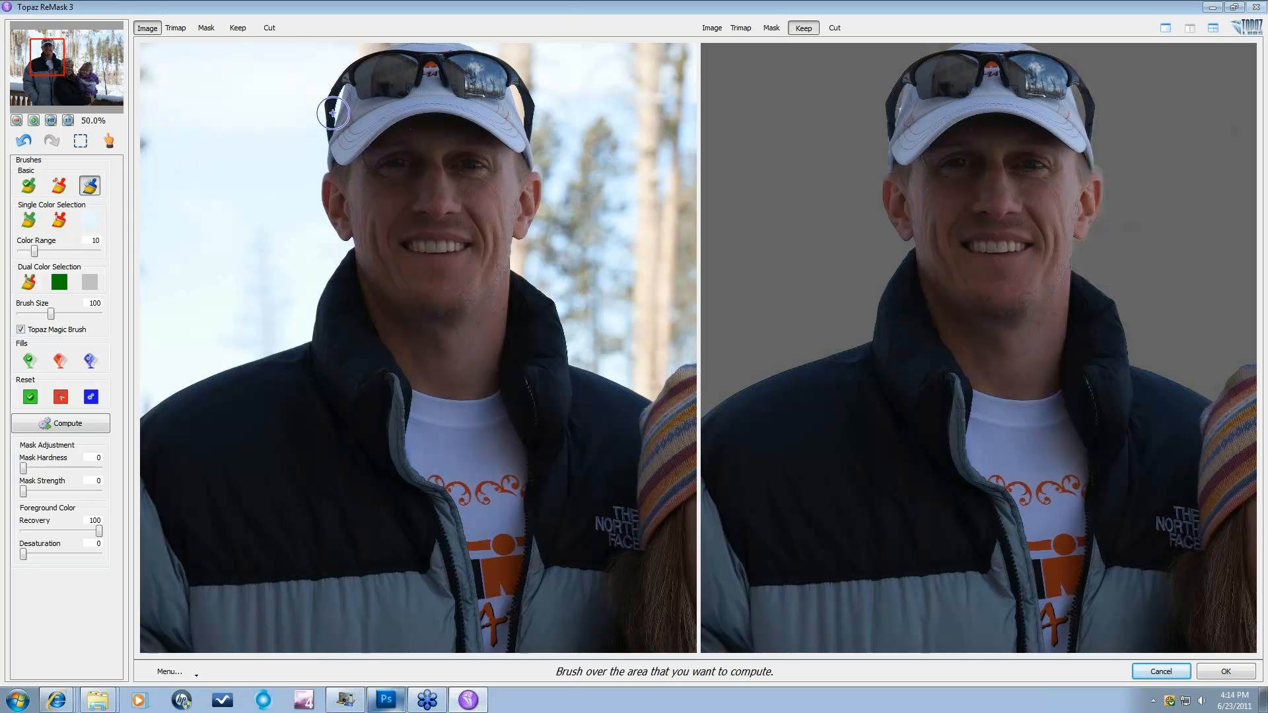
{"action": "scroll", "coordinate": [333, 119], "scroll_direction": "down", "scroll_amount": 10}
{"action": "scroll", "coordinate": [333, 112], "scroll_direction": "down", "scroll_amount": 3}
{"action": "left_click", "coordinate": [59, 186]}
{"action": "scroll", "coordinate": [337, 102], "scroll_direction": "down", "scroll_amount": 7}
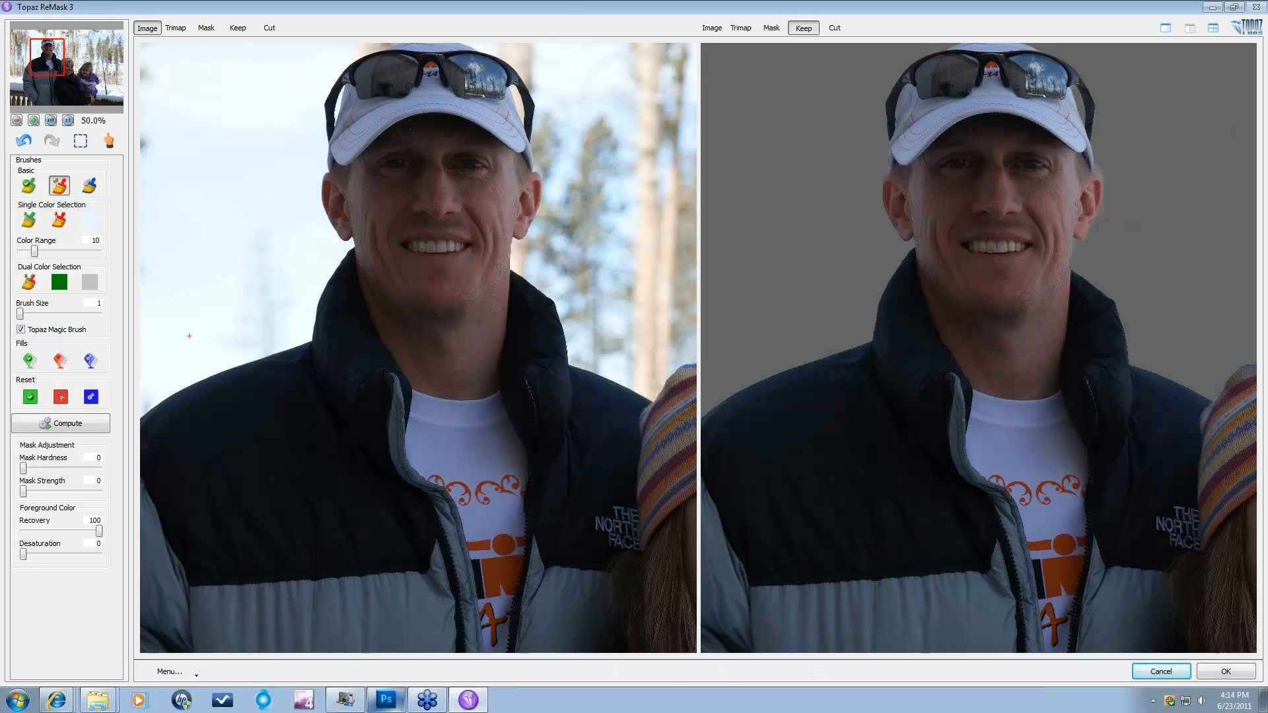
{"action": "scroll", "coordinate": [189, 336], "scroll_direction": "down", "scroll_amount": 2}
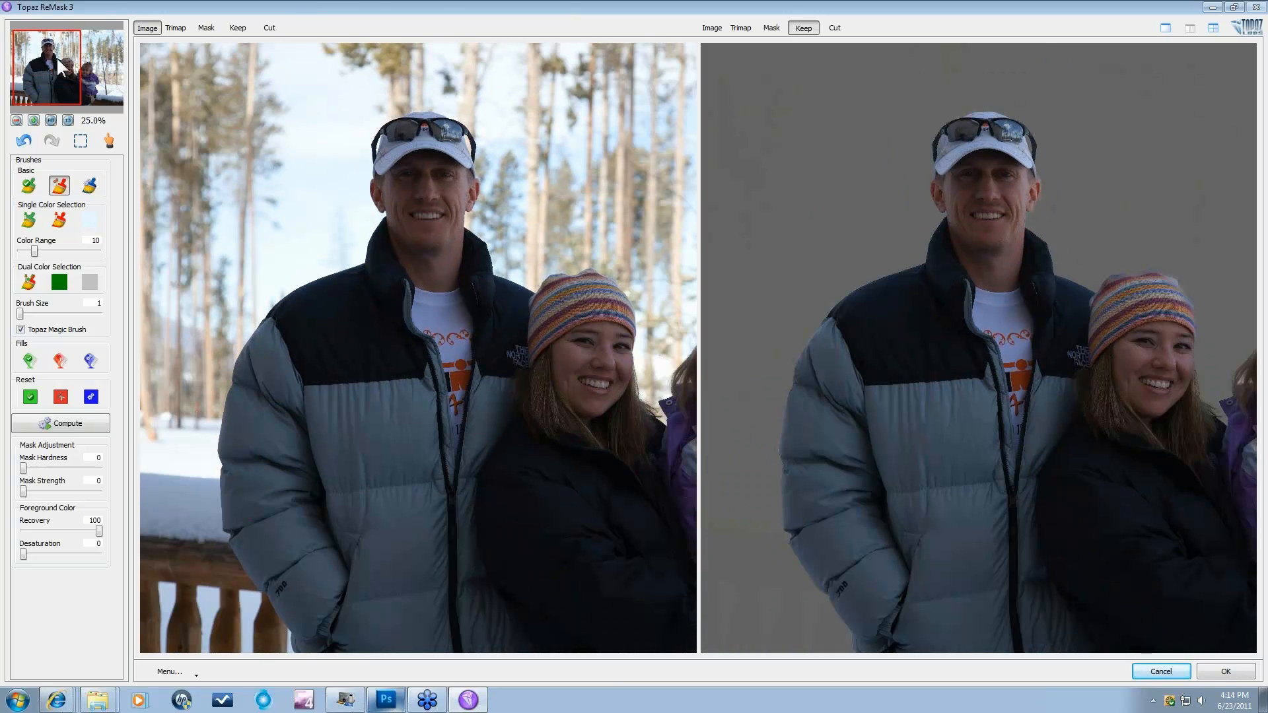
Accept the ReMask cutout of the family after checking its edges, and apply the layer mask on DeNoise 1 copy
{"action": "mouse_move", "coordinate": [58, 61]}
{"action": "left_mouse_down"}
{"action": "mouse_move", "coordinate": [105, 73]}
{"action": "mouse_move", "coordinate": [58, 79]}
{"action": "left_mouse_up"}
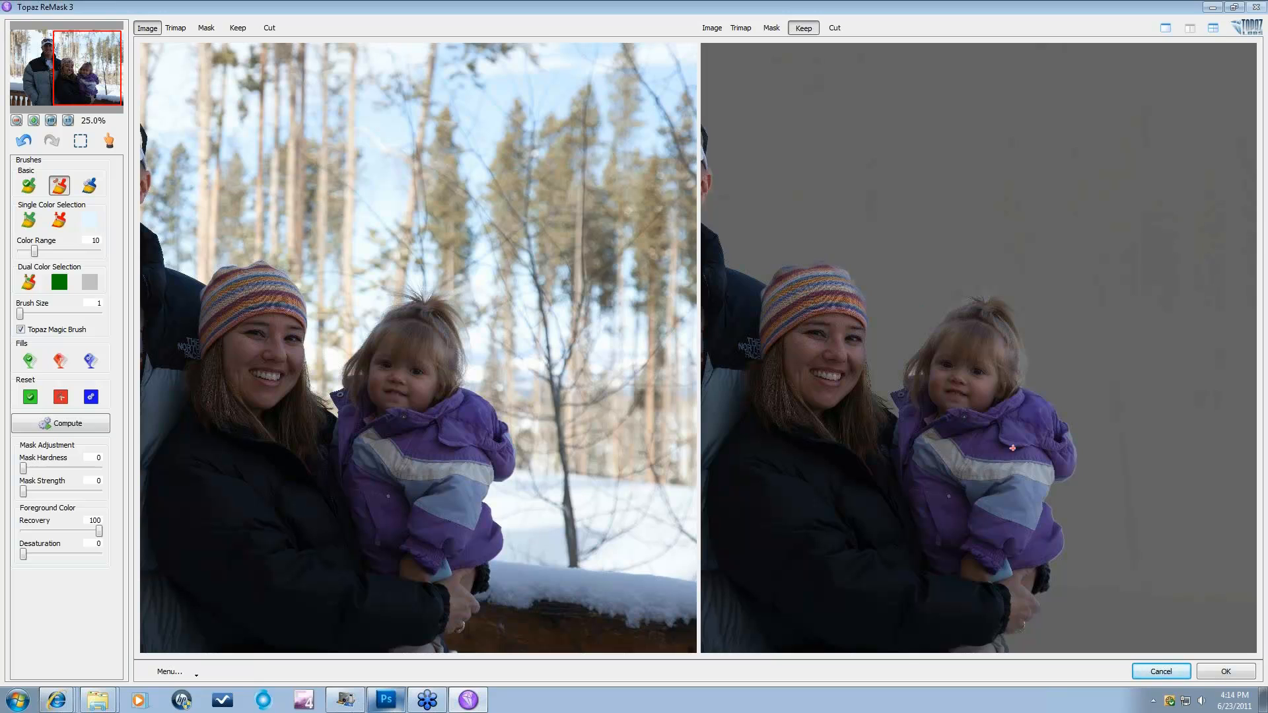
{"action": "left_click", "coordinate": [1226, 672]}
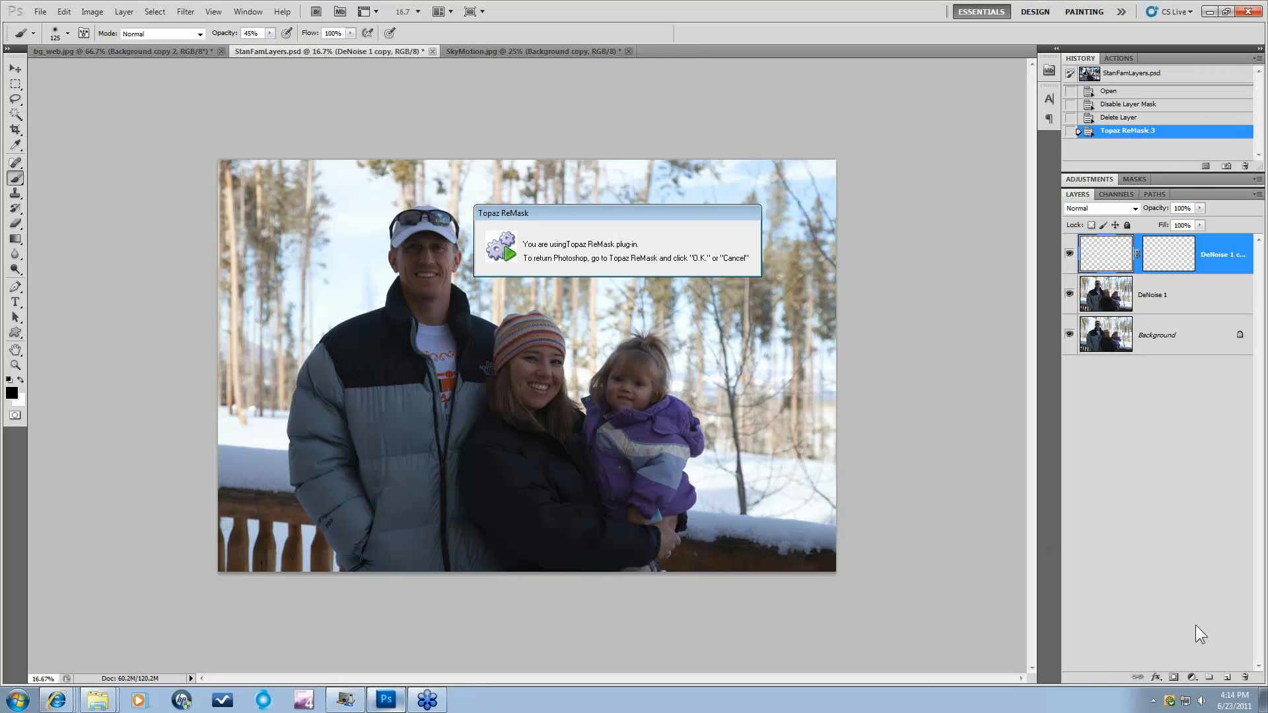
{"action": "right_click", "coordinate": [1169, 259]}
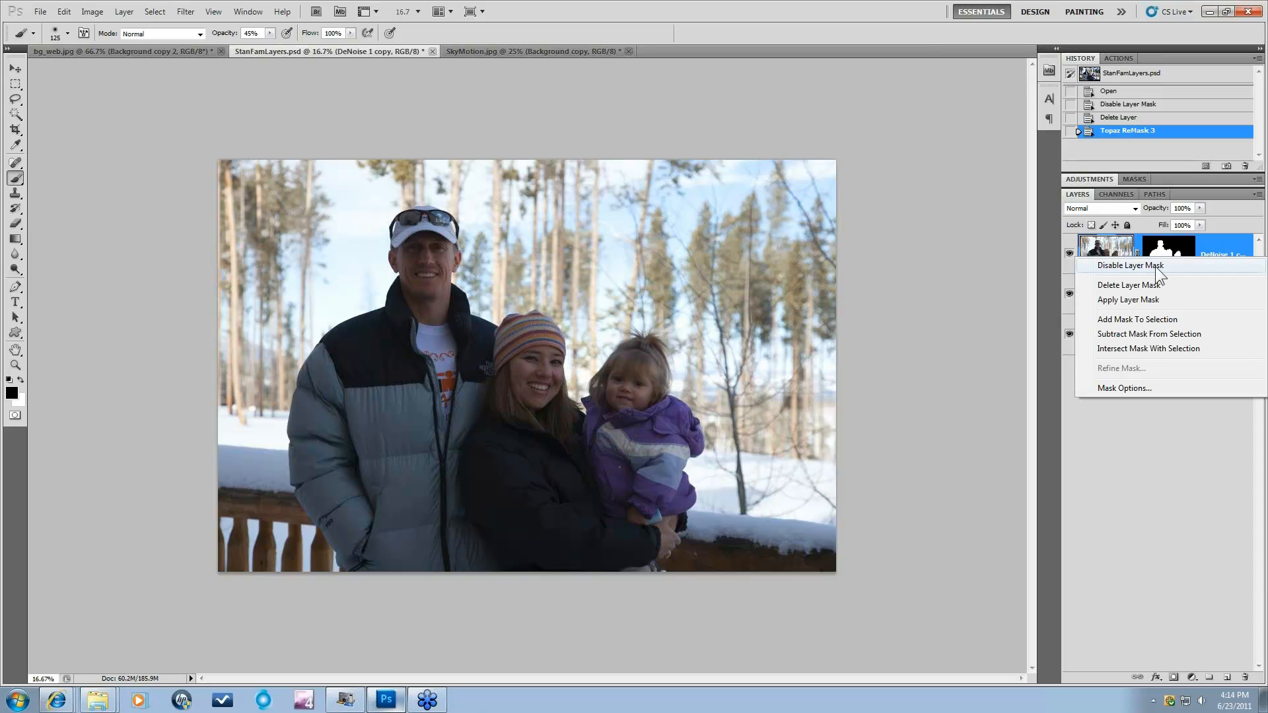
{"action": "left_click", "coordinate": [1149, 305]}
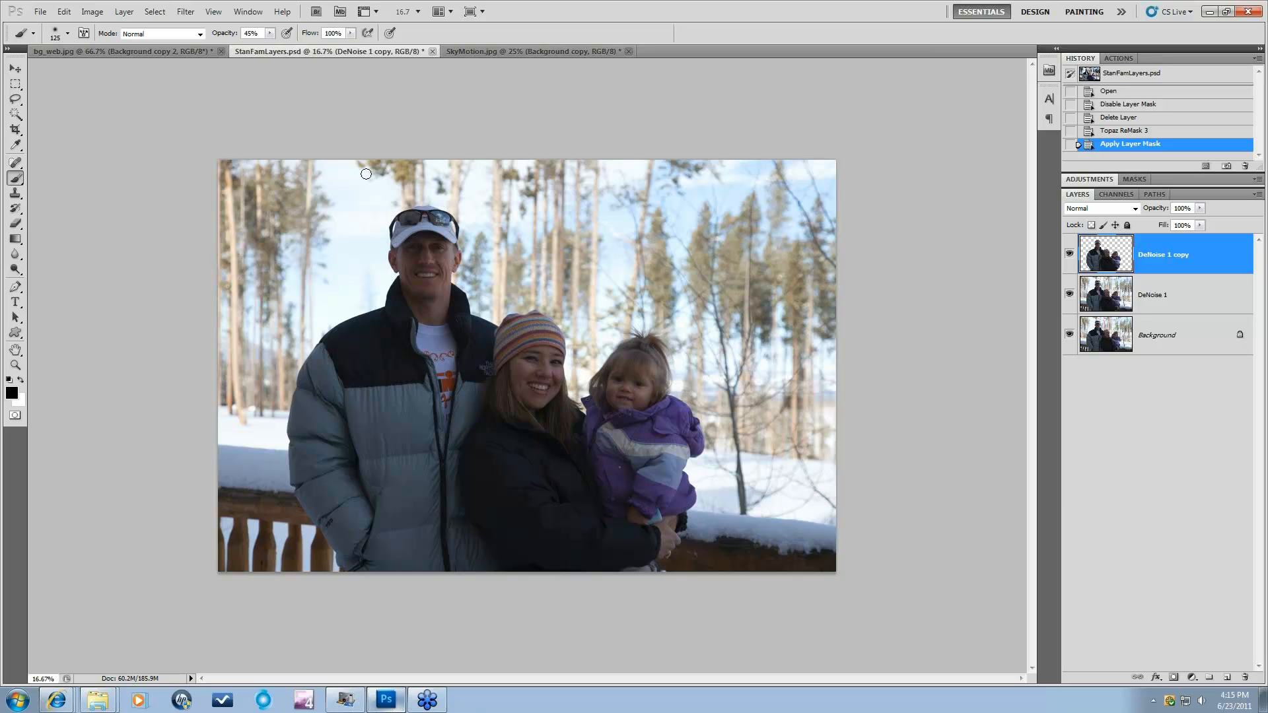
Apply the StanFam preset of Topaz Adjust 4 to the family cutout layer, and make DeNoise 1 the active layer
{"action": "left_click", "coordinate": [124, 11]}
{"action": "mouse_move", "coordinate": [174, 10]}
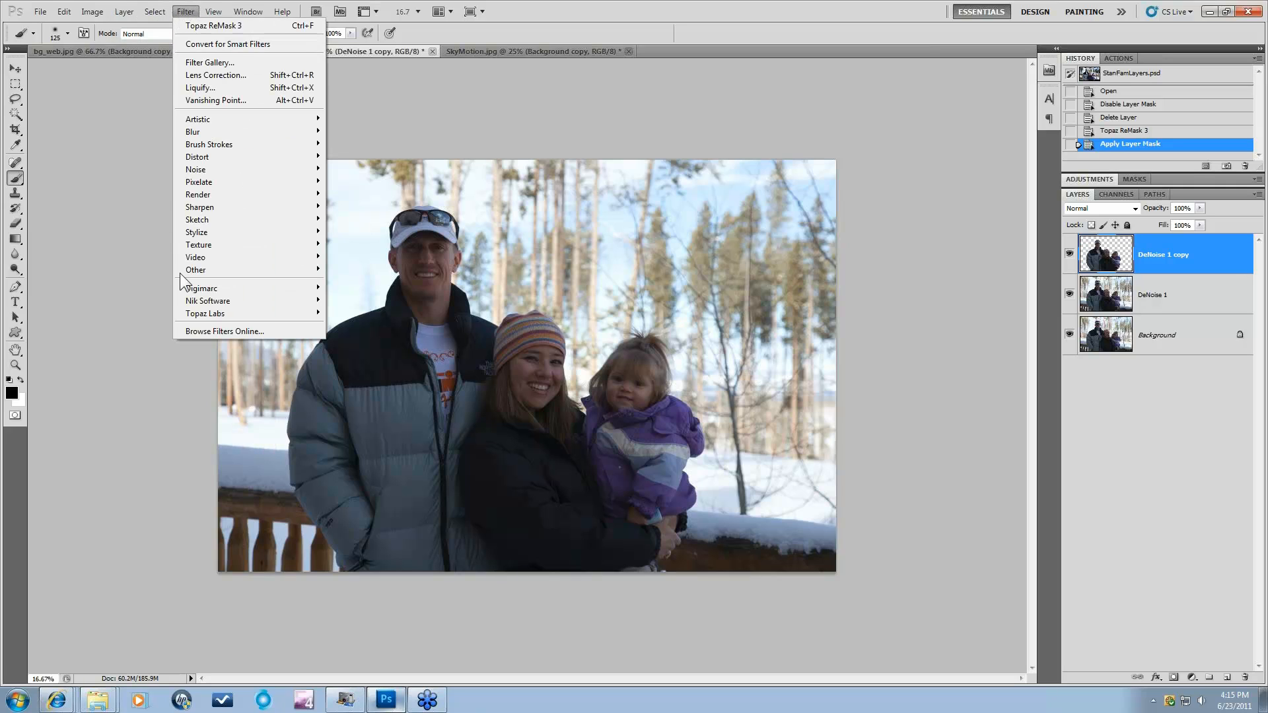
{"action": "mouse_move", "coordinate": [208, 315]}
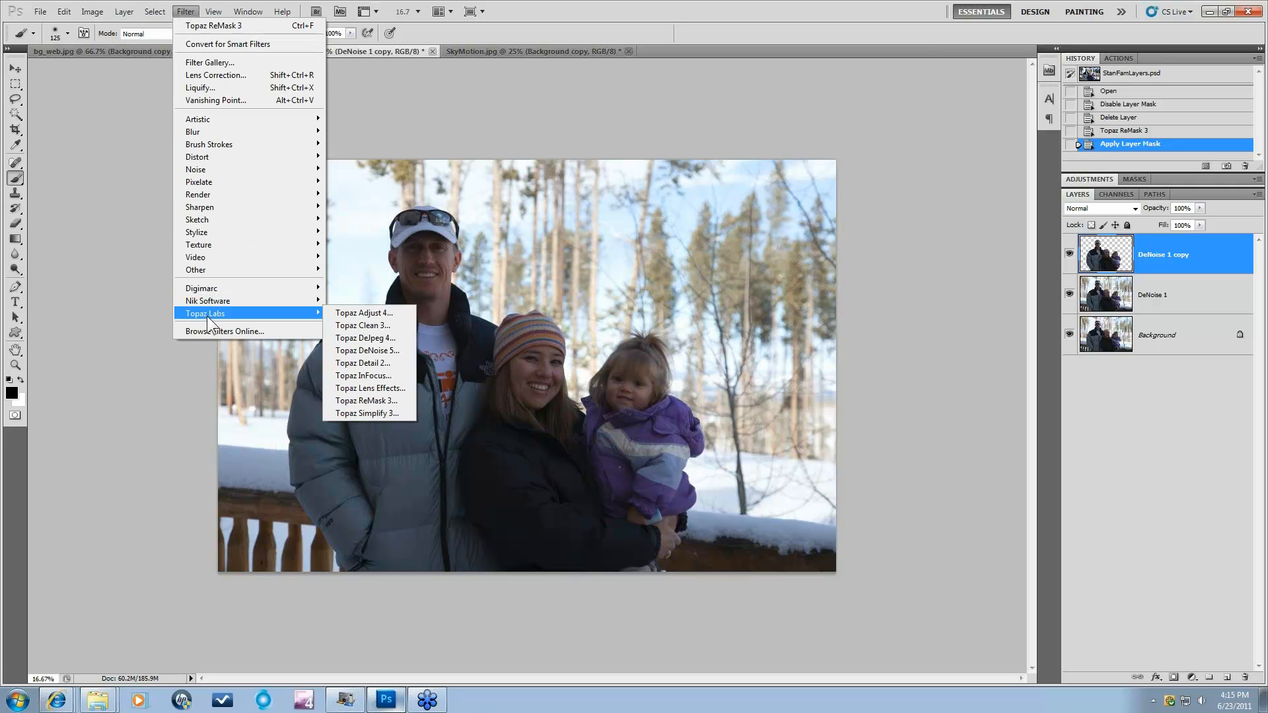
{"action": "left_click", "coordinate": [362, 312]}
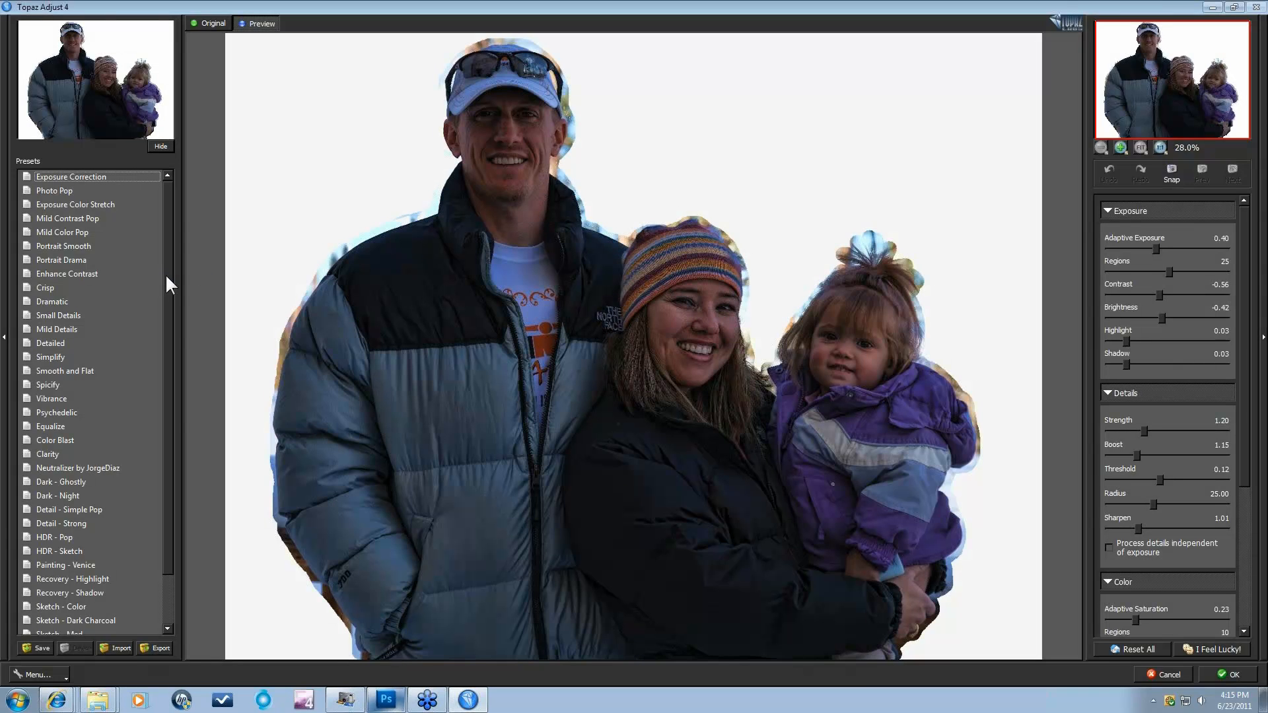
{"action": "scroll", "coordinate": [169, 247], "scroll_direction": "down", "scroll_amount": 2}
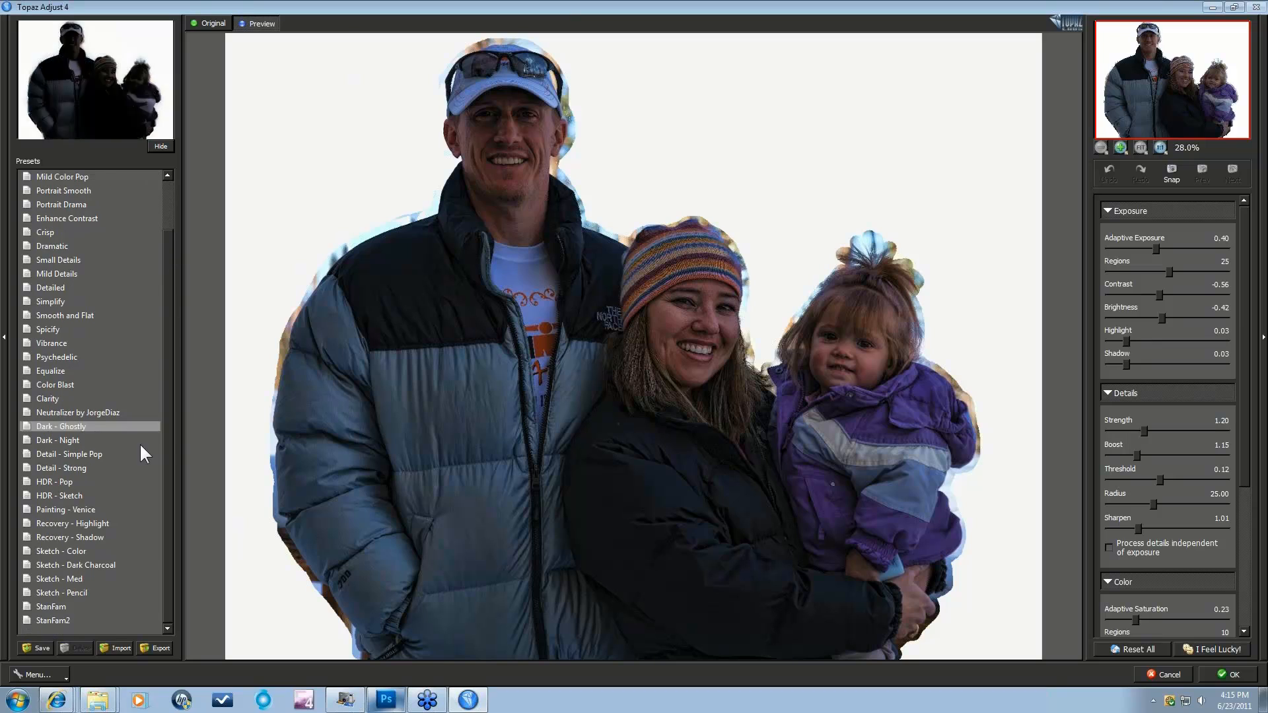
{"action": "left_click", "coordinate": [51, 604]}
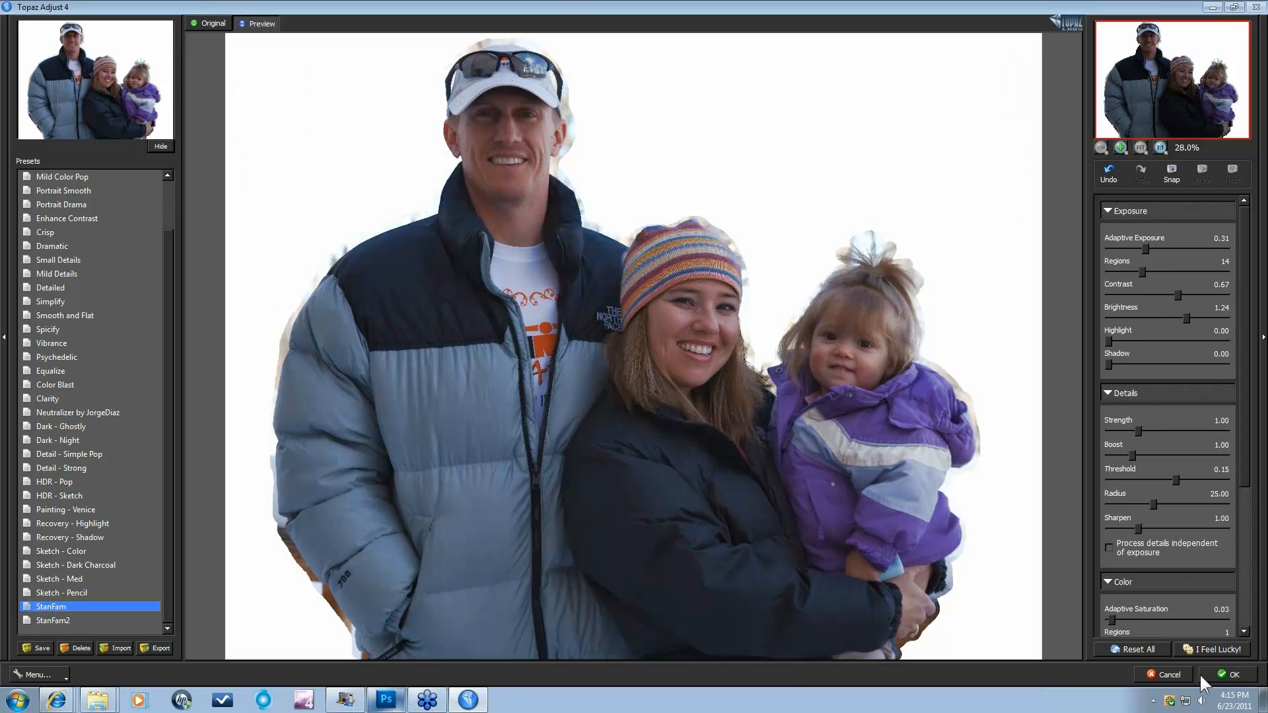
{"action": "left_click", "coordinate": [1229, 675]}
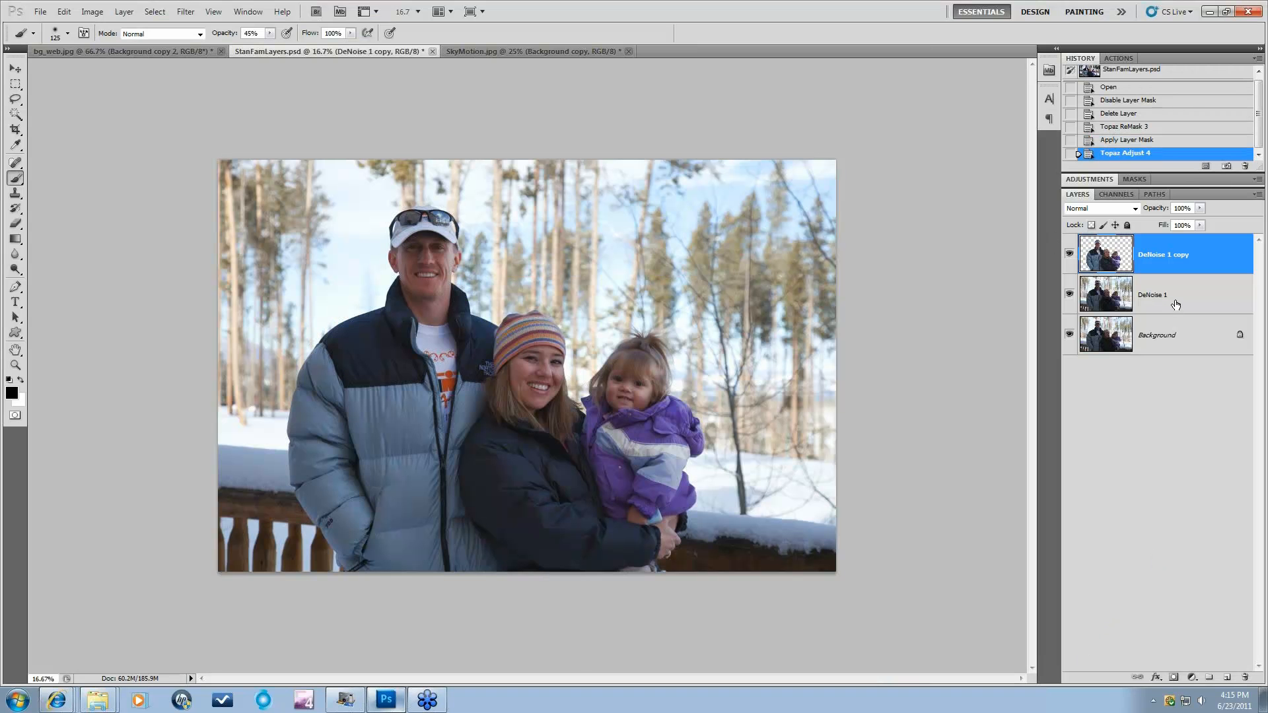
{"action": "left_click", "coordinate": [1145, 297]}
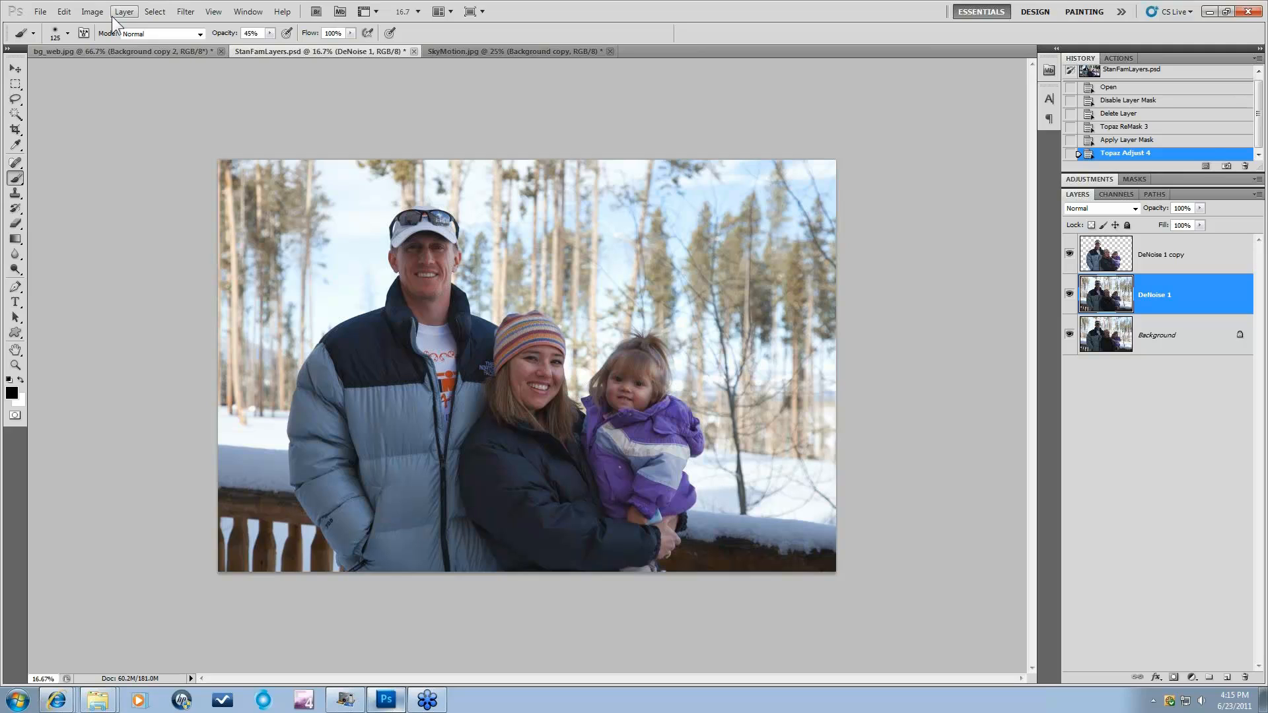
{"action": "left_click", "coordinate": [185, 11]}
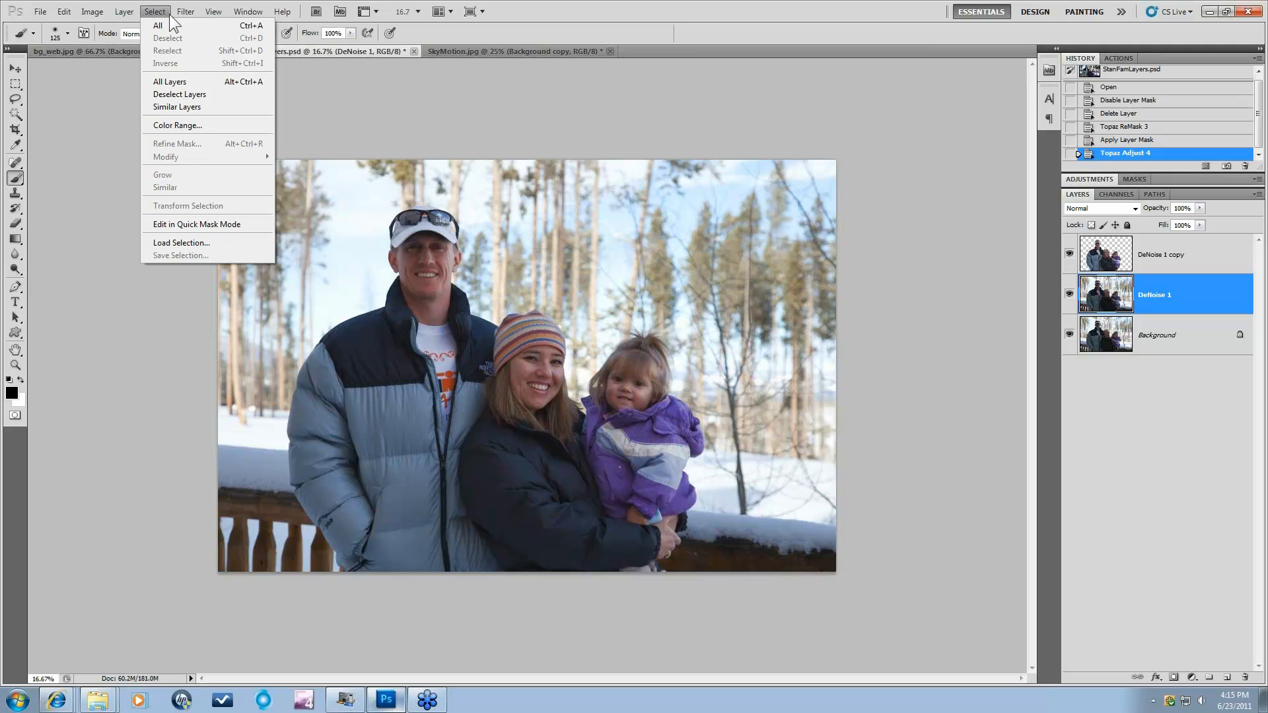
{"action": "mouse_move", "coordinate": [213, 312]}
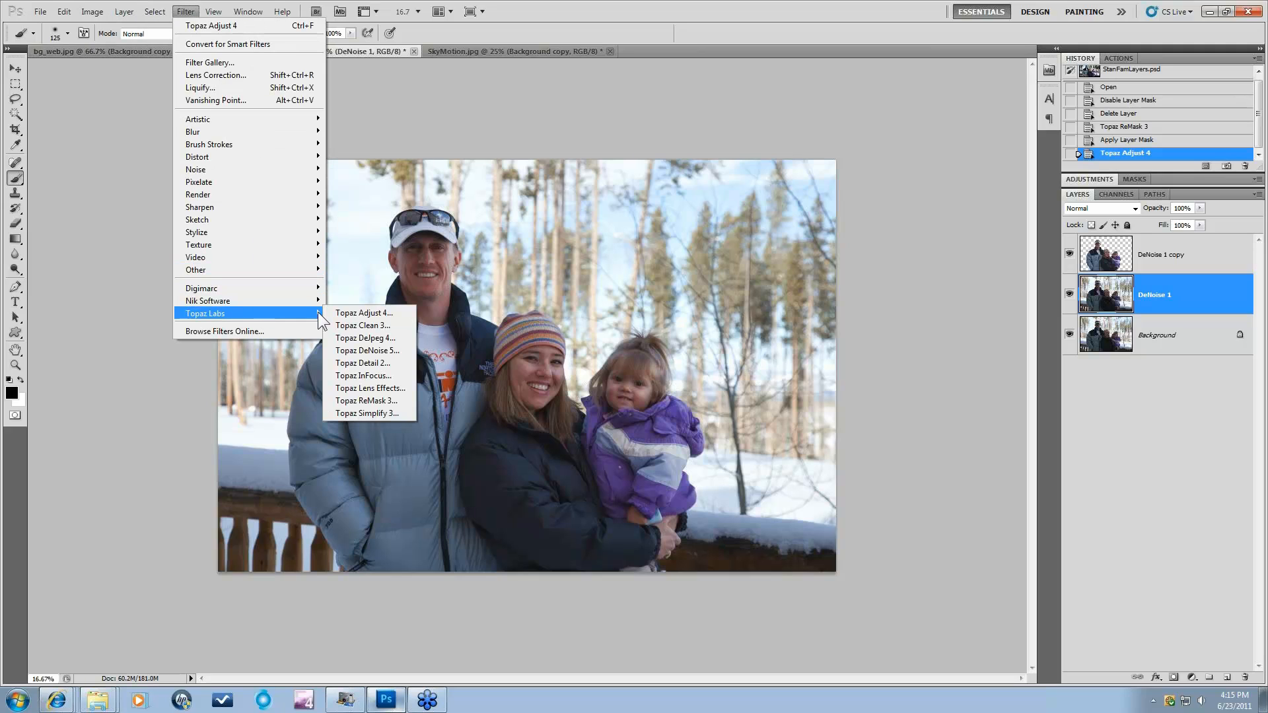
{"action": "left_click", "coordinate": [370, 402]}
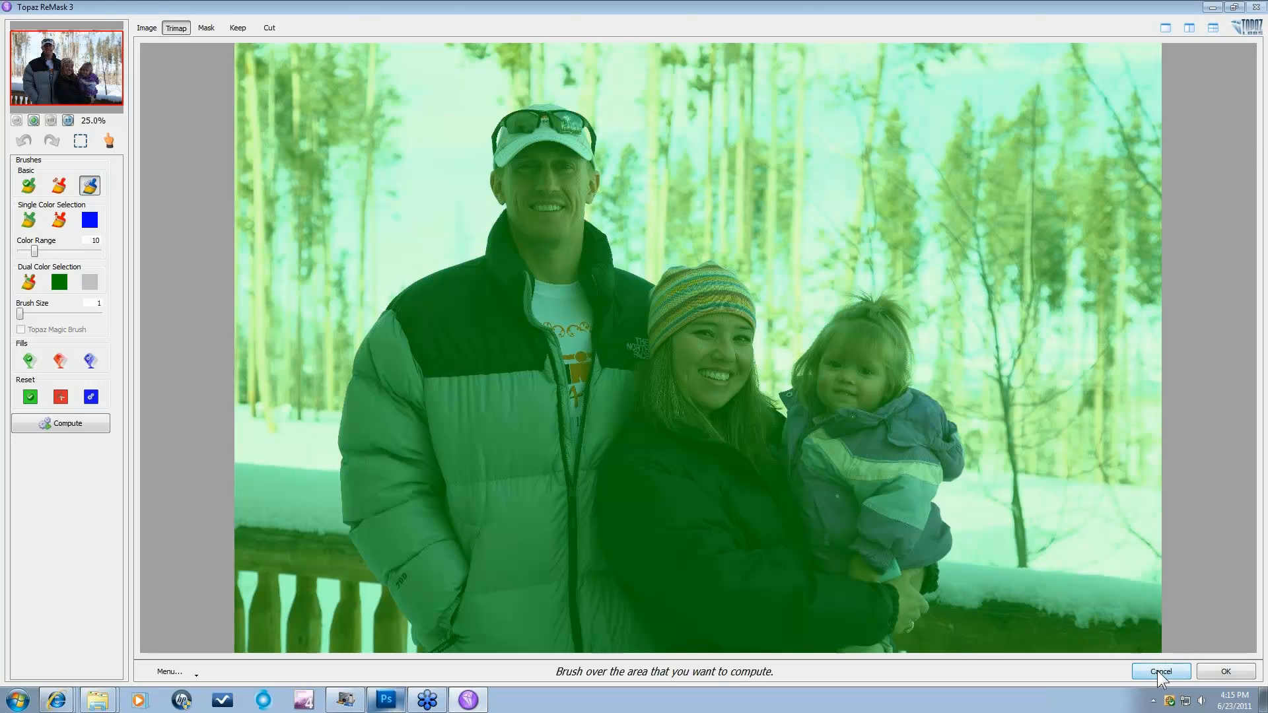
{"action": "left_click", "coordinate": [1160, 670]}
Apply the StanFam2 preset of Topaz Adjust 4 to the DeNoise 1 layer, comparing it with the original before accepting
{"action": "left_click", "coordinate": [185, 11]}
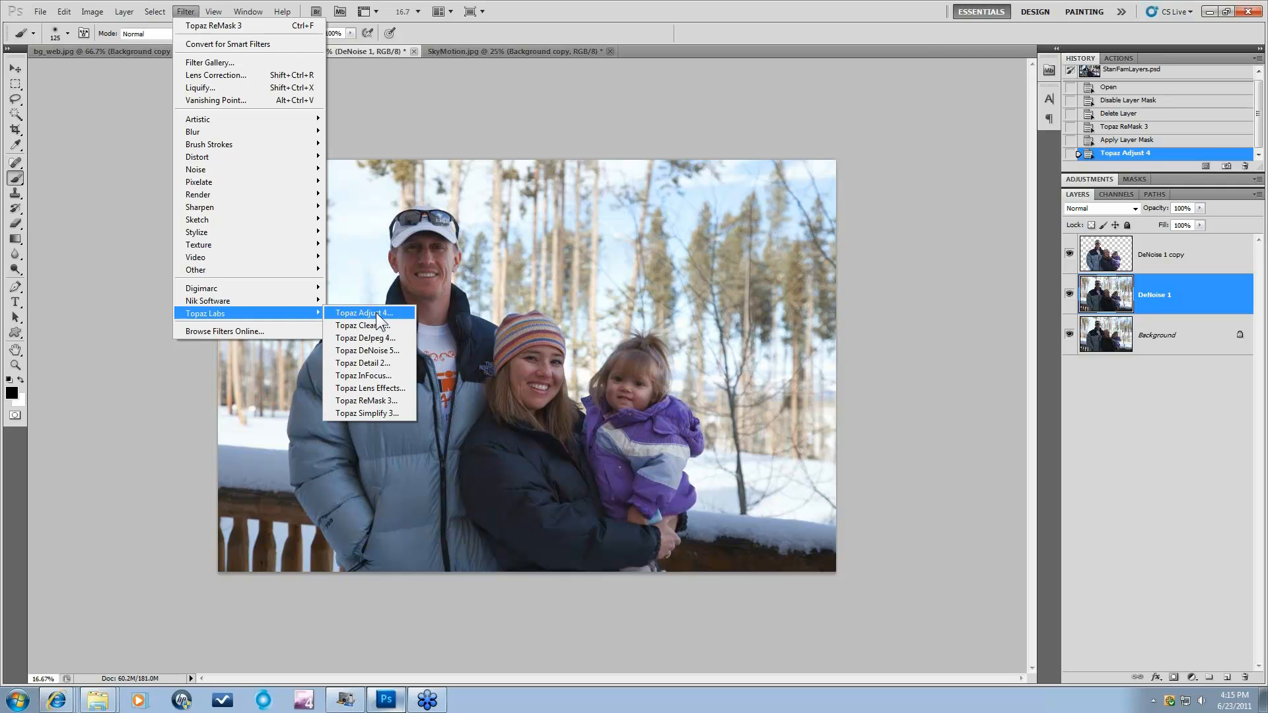
{"action": "left_click", "coordinate": [375, 312]}
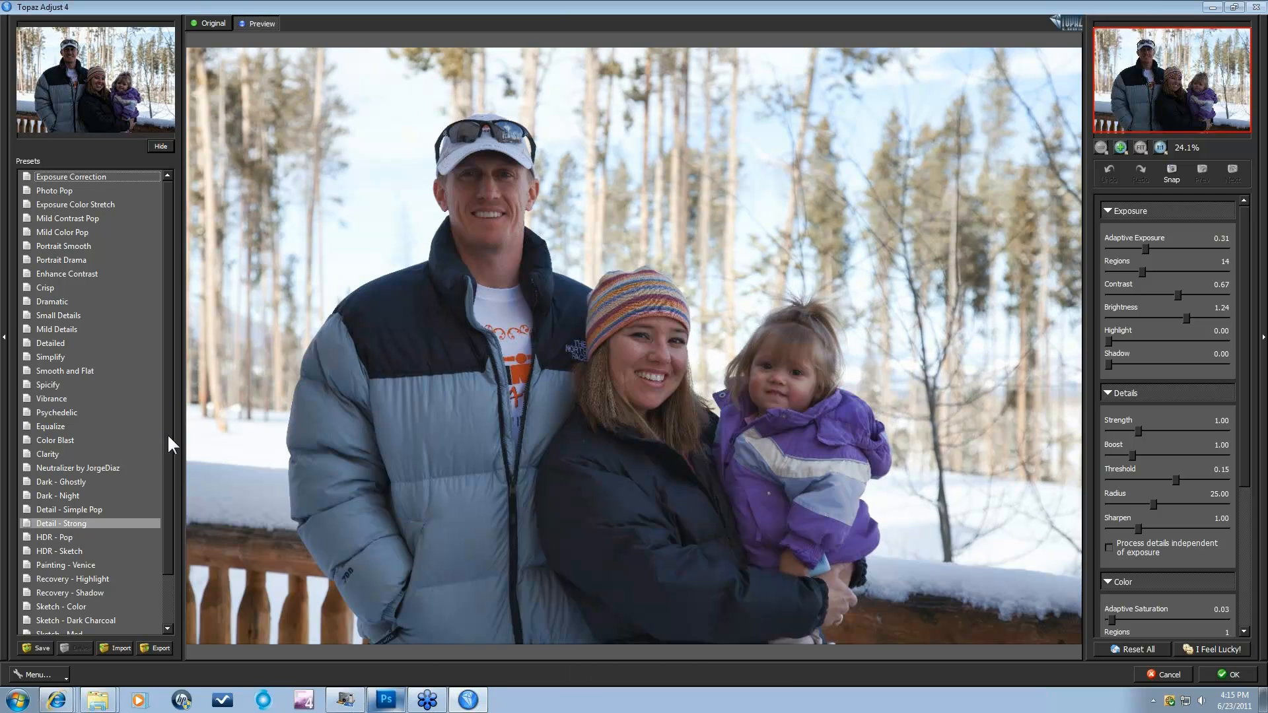
{"action": "scroll", "coordinate": [172, 444], "scroll_direction": "down", "scroll_amount": 2}
{"action": "left_click", "coordinate": [66, 620]}
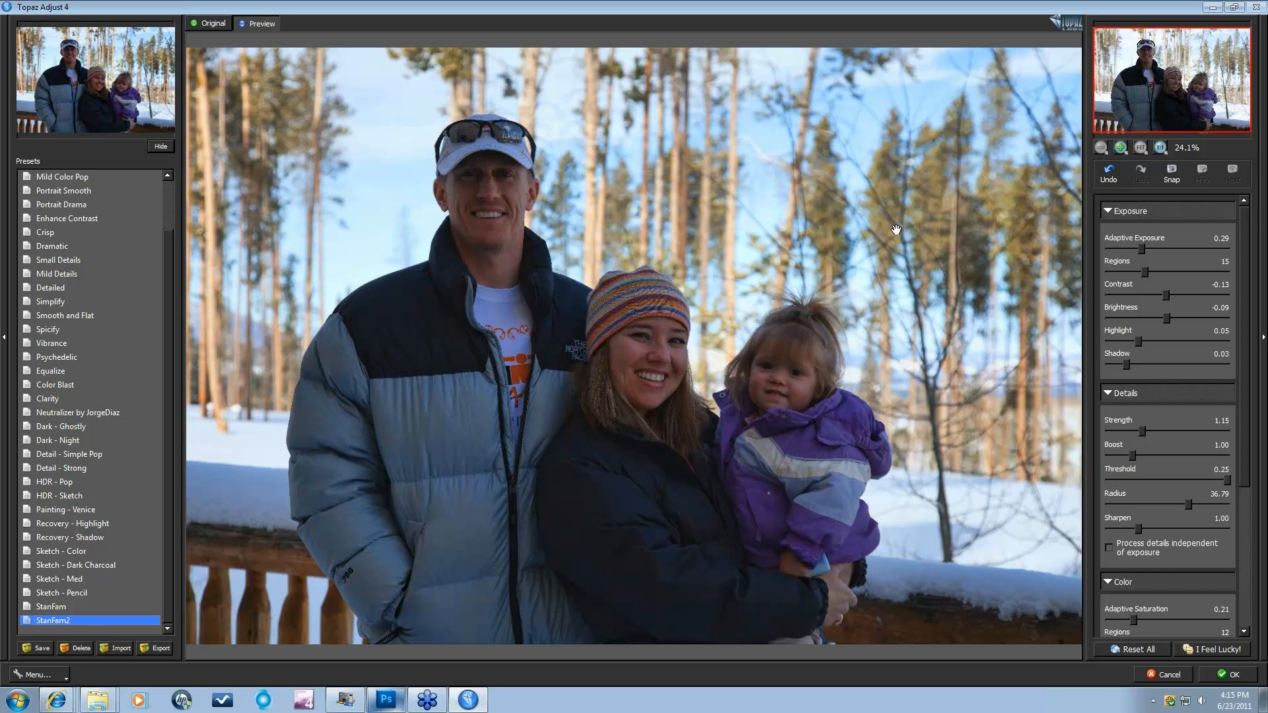
{"action": "left_click", "coordinate": [959, 458]}
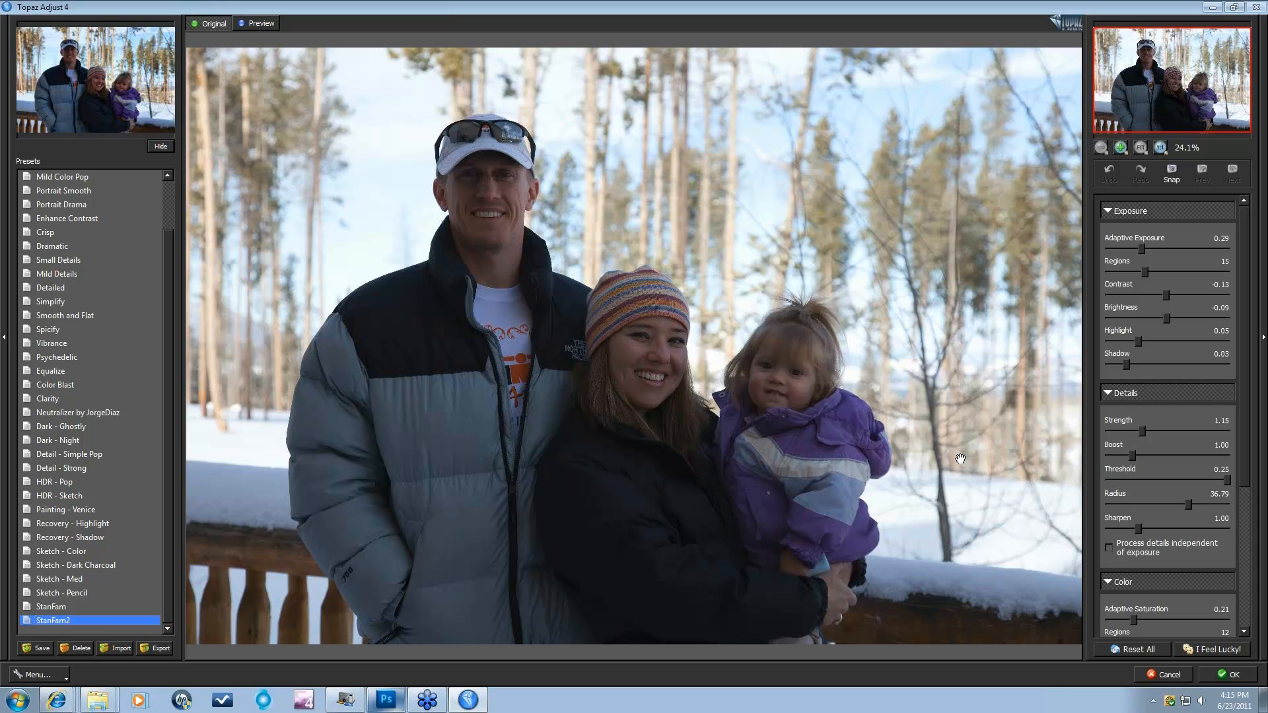
{"action": "left_click_drag", "start_coordinate": [959, 458], "coordinate": [1045, 573]}
{"action": "left_click", "coordinate": [1231, 675]}
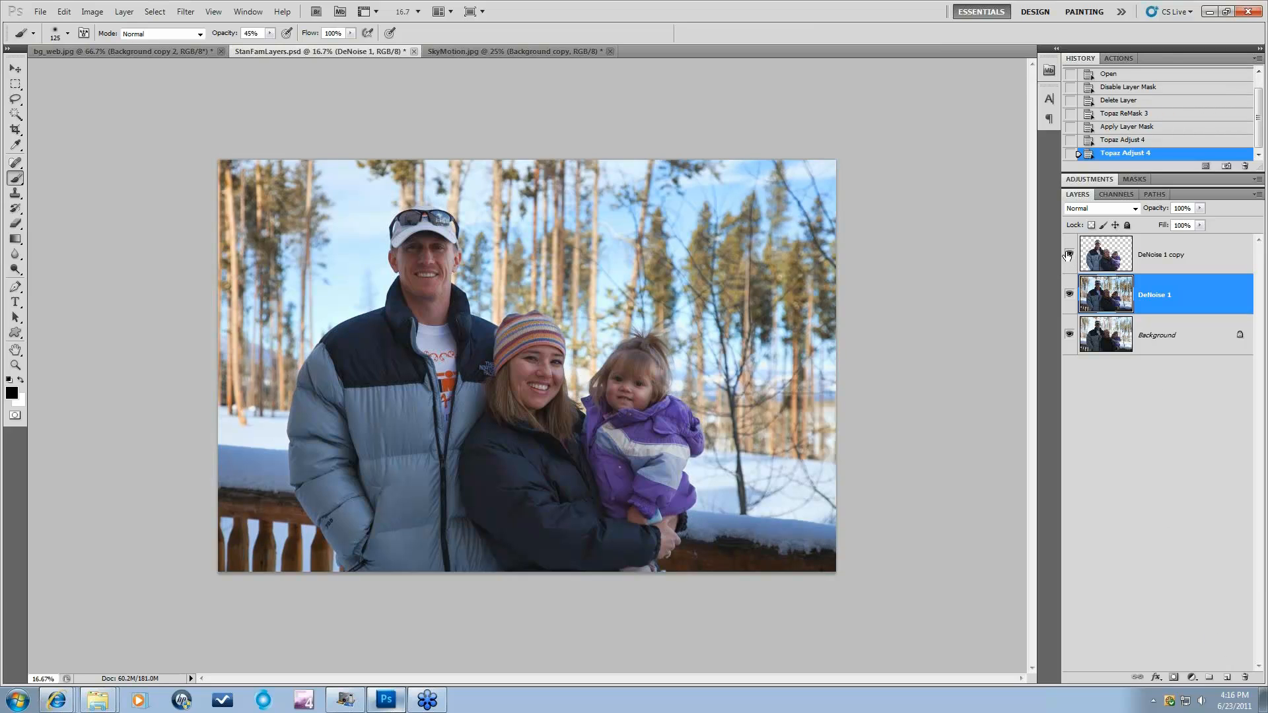
Compare the enhanced photo with the original by isolating the Background layer and restoring the other layers, twice
{"action": "left_click", "coordinate": [1068, 336], "text": "alt"}
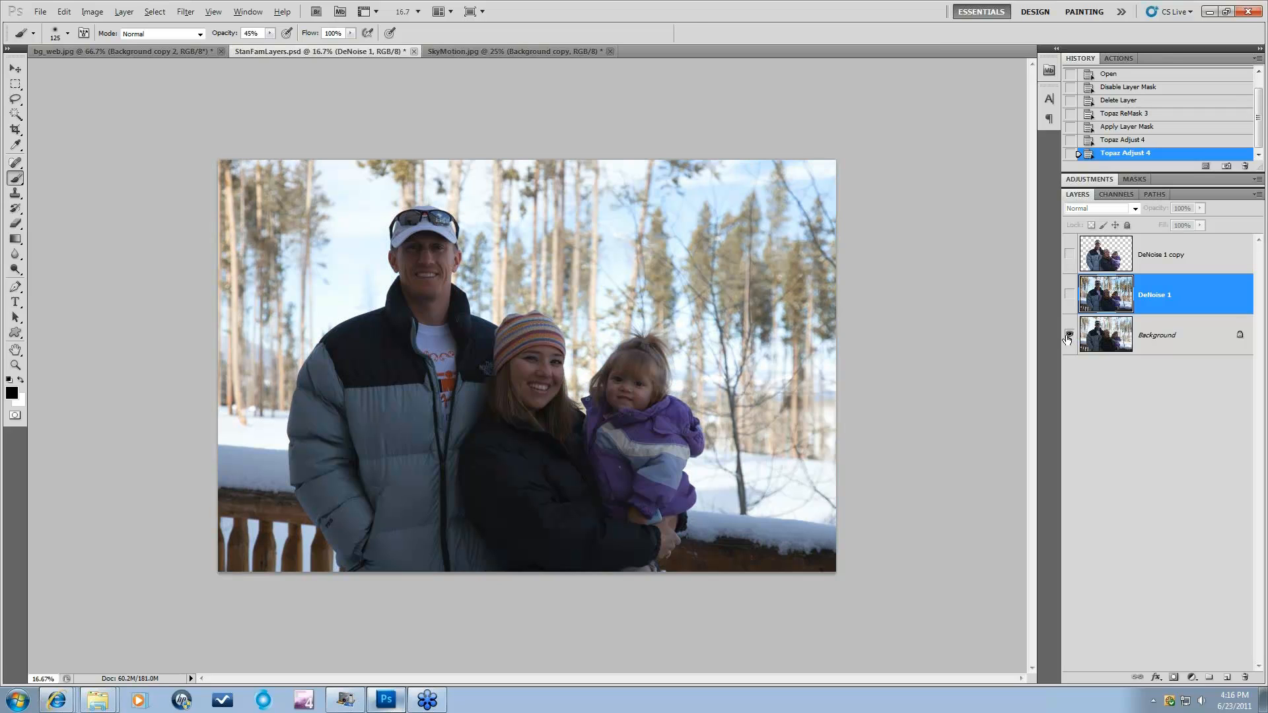
{"action": "left_click", "coordinate": [1068, 336], "text": "alt"}
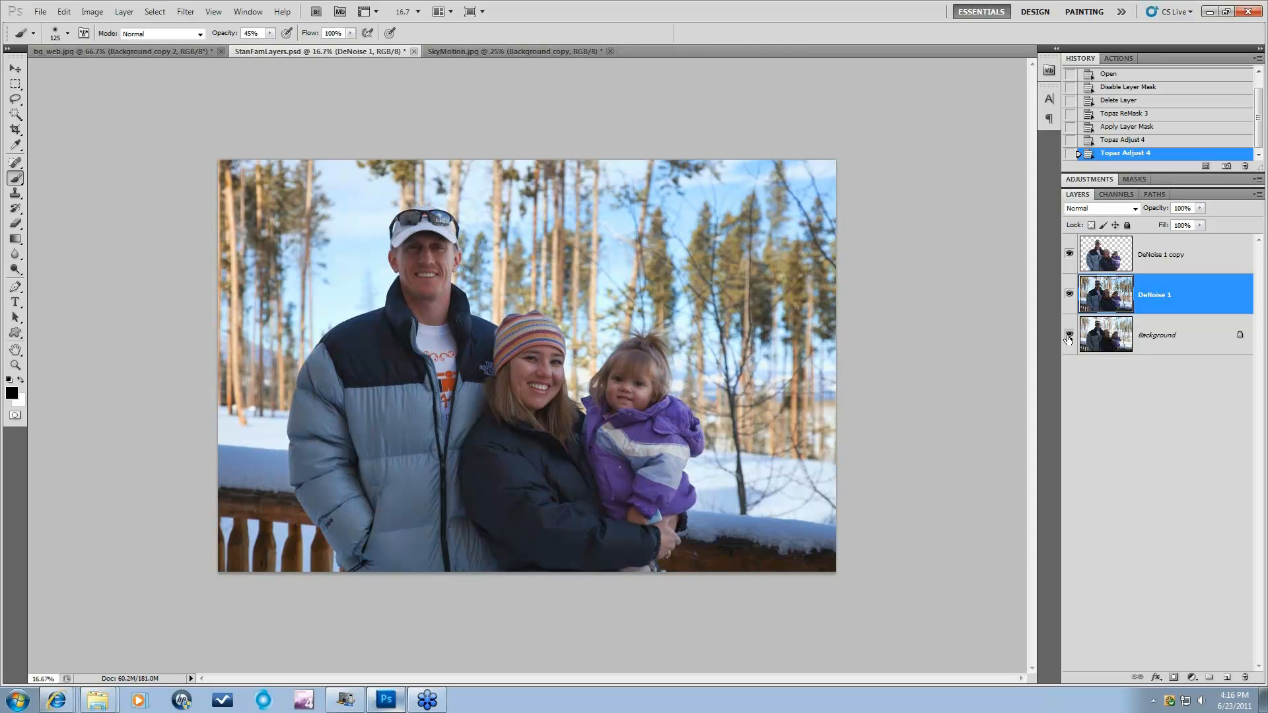
{"action": "left_click", "coordinate": [1068, 335], "text": "alt"}
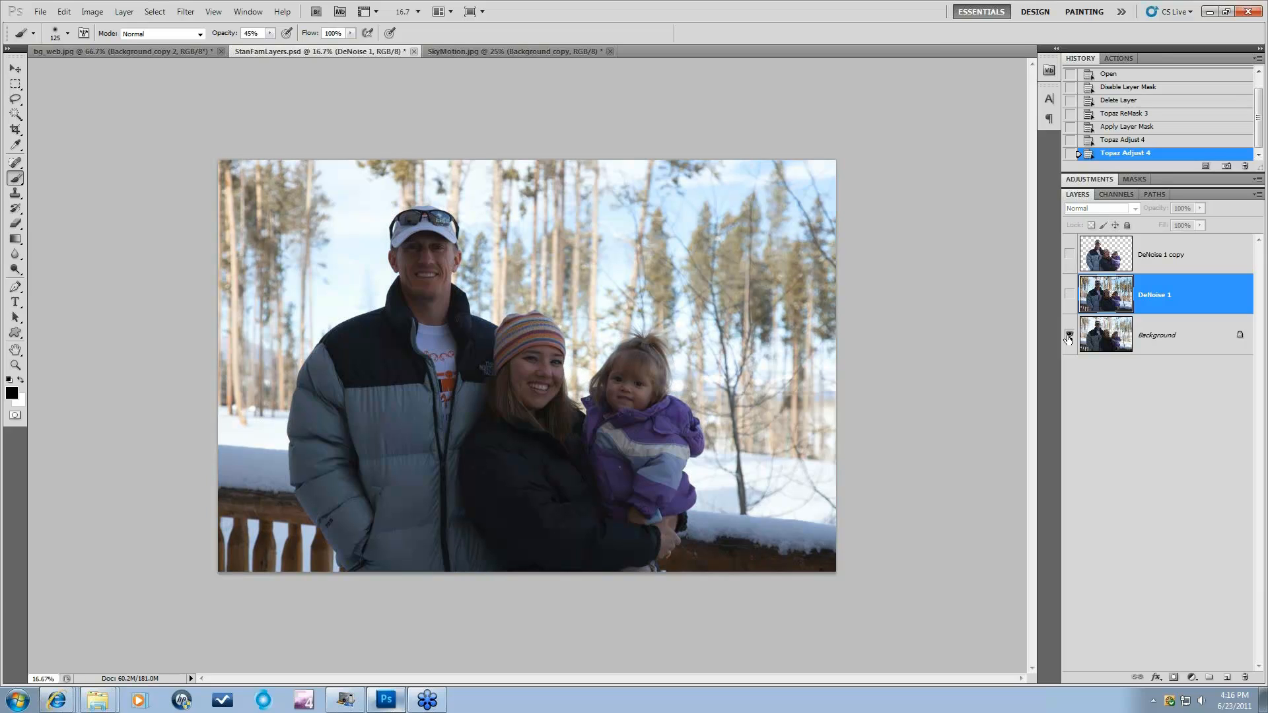
{"action": "left_click", "coordinate": [1068, 335], "text": "alt"}
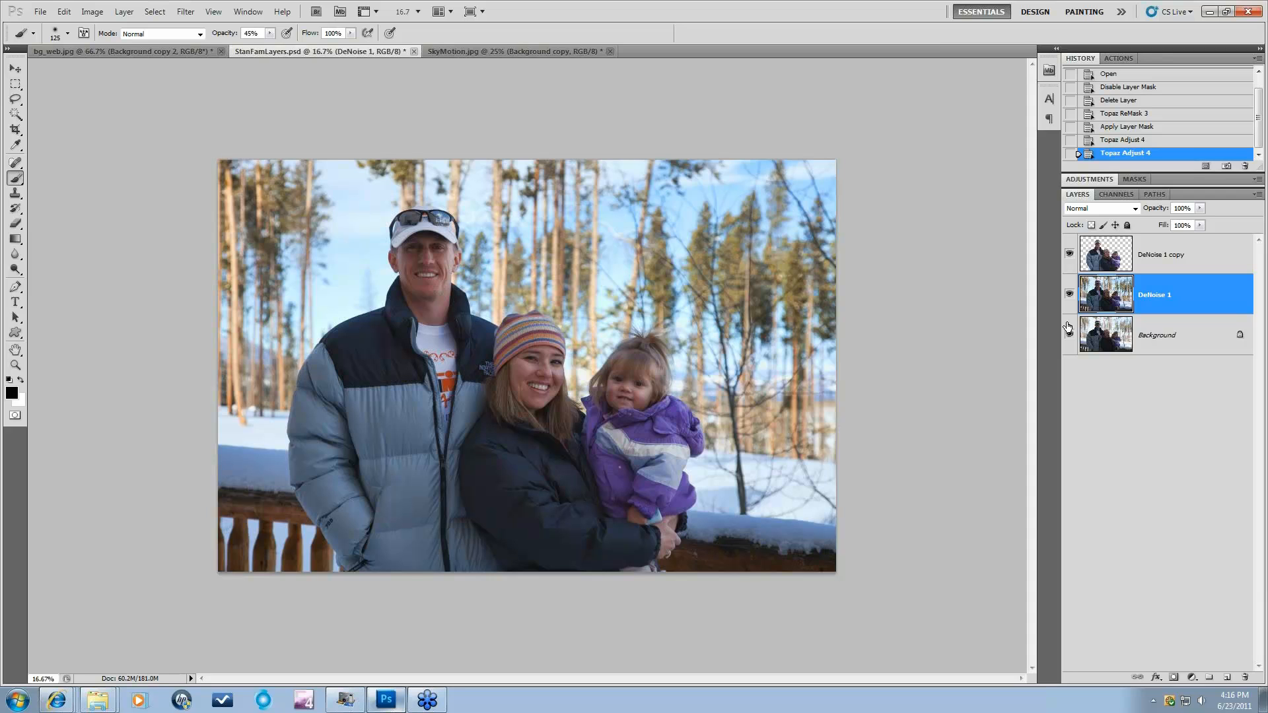
Switch to bg_web.jpg, revert it to its opened state, and duplicate the Background layer
{"action": "left_click", "coordinate": [198, 52]}
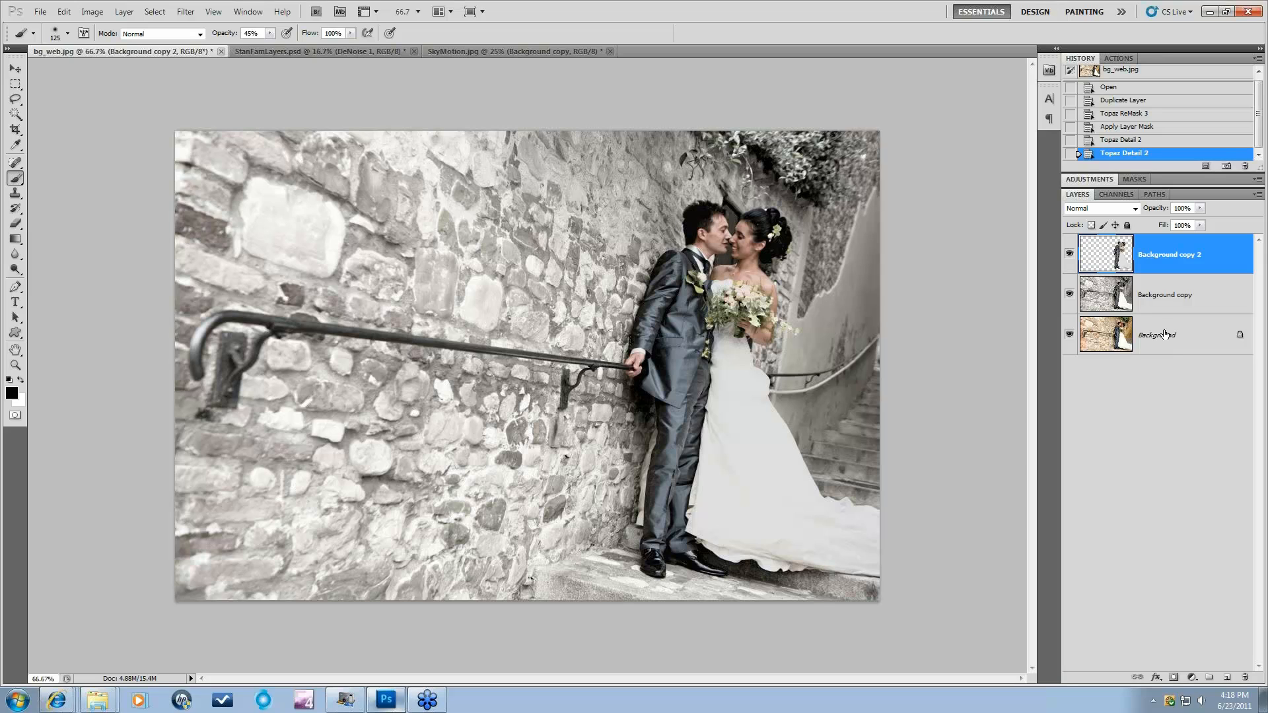
{"action": "left_click", "coordinate": [1108, 89]}
{"action": "left_click_drag", "start_coordinate": [1177, 259], "coordinate": [1226, 678]}
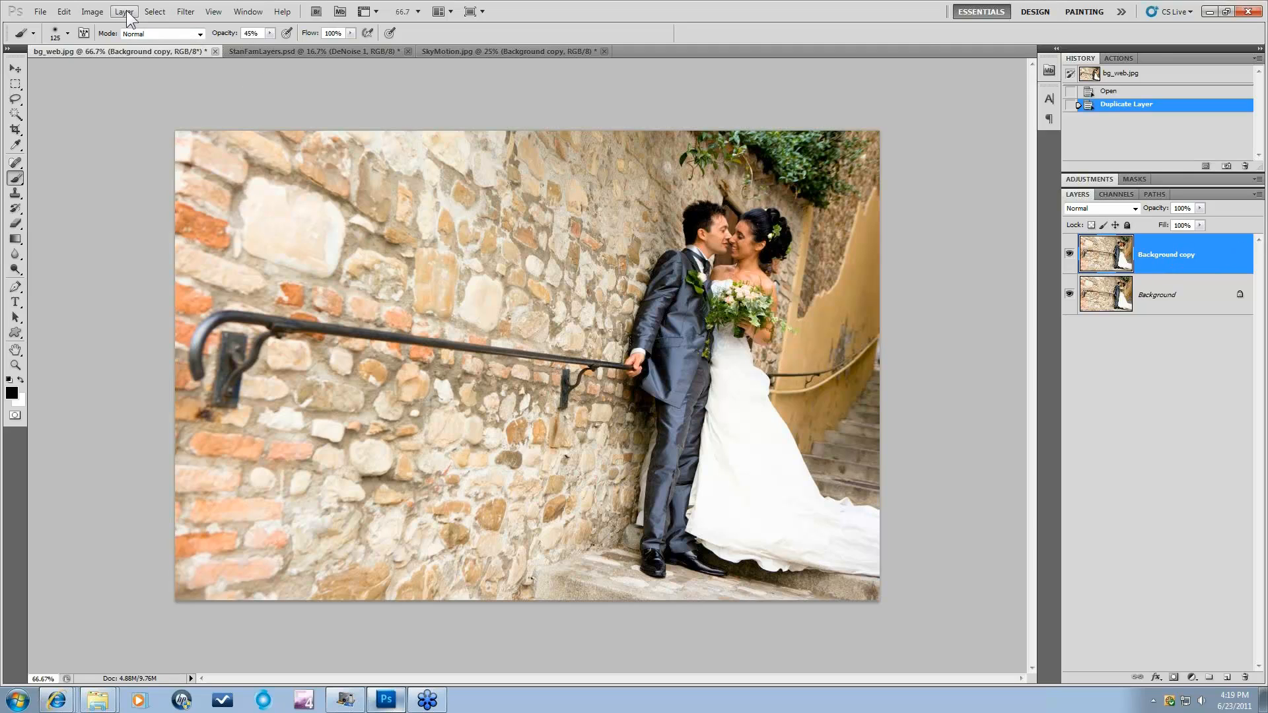
Open the duplicated layer in Topaz ReMask 3 and trace the couple's outline with the compute brush at size 31
{"action": "left_click", "coordinate": [185, 11]}
{"action": "mouse_move", "coordinate": [201, 314]}
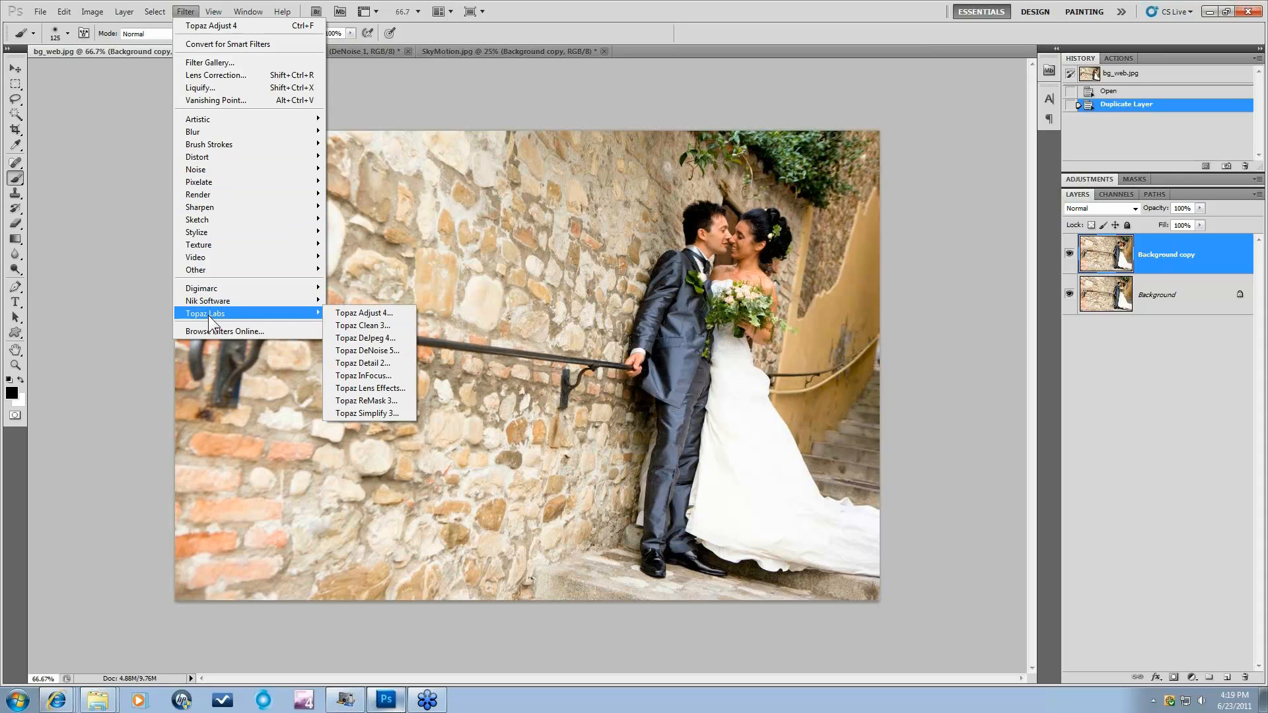
{"action": "left_click", "coordinate": [365, 400]}
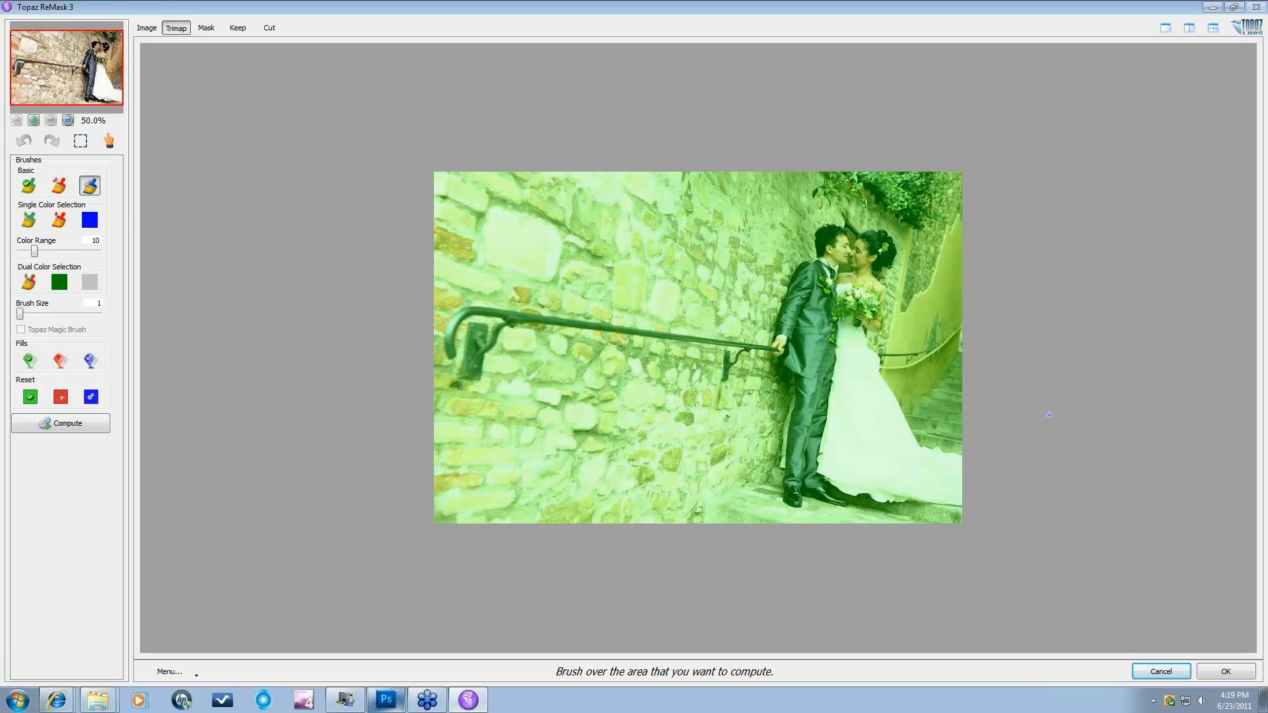
{"action": "scroll", "coordinate": [921, 387], "scroll_direction": "up", "scroll_amount": 5}
{"action": "scroll", "coordinate": [814, 304], "scroll_direction": "up", "scroll_amount": 3}
{"action": "scroll", "coordinate": [814, 261], "scroll_direction": "down", "scroll_amount": 2}
{"action": "mouse_move", "coordinate": [818, 254]}
{"action": "left_mouse_down"}
{"action": "mouse_move", "coordinate": [818, 239]}
{"action": "mouse_move", "coordinate": [840, 226]}
{"action": "mouse_move", "coordinate": [853, 244]}
{"action": "mouse_move", "coordinate": [892, 236]}
{"action": "mouse_move", "coordinate": [867, 342]}
{"action": "mouse_move", "coordinate": [919, 438]}
{"action": "mouse_move", "coordinate": [962, 456]}
{"action": "left_mouse_up"}
{"action": "left_click_drag", "start_coordinate": [827, 488], "coordinate": [962, 510]}
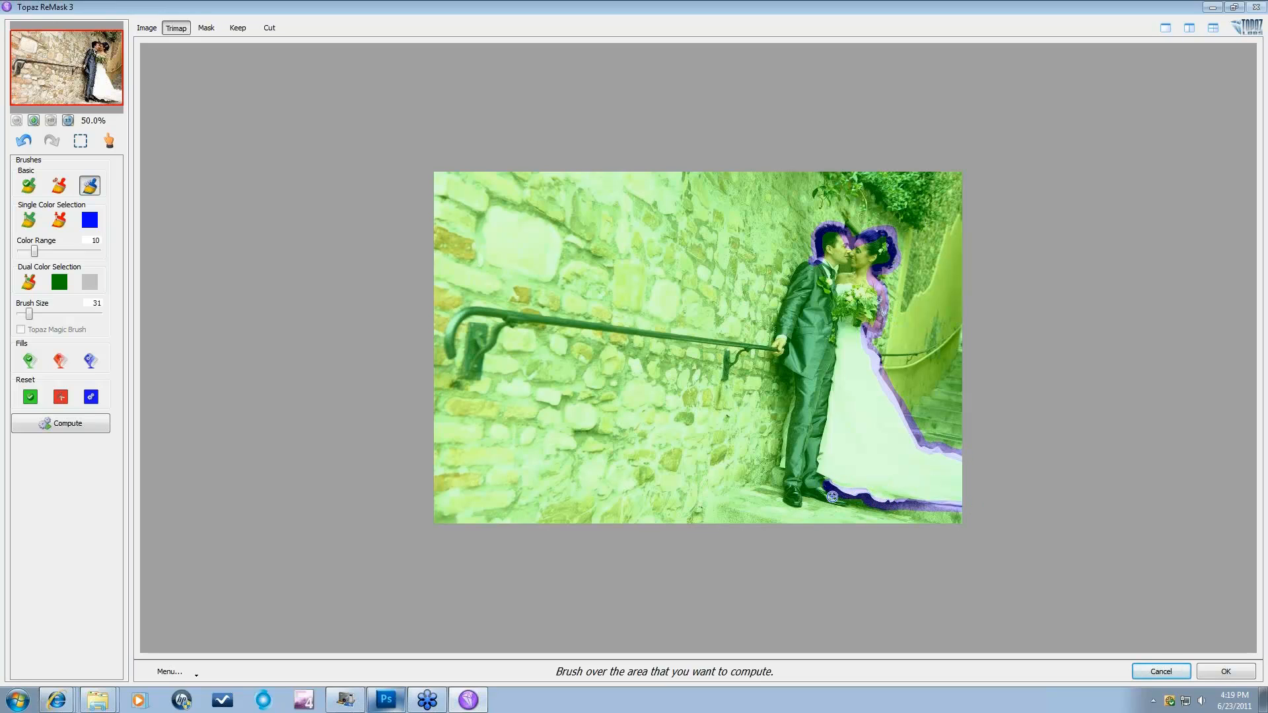
{"action": "mouse_move", "coordinate": [845, 500]}
{"action": "left_mouse_down"}
{"action": "mouse_move", "coordinate": [800, 490]}
{"action": "mouse_move", "coordinate": [802, 507]}
{"action": "mouse_move", "coordinate": [782, 474]}
{"action": "mouse_move", "coordinate": [796, 373]}
{"action": "mouse_move", "coordinate": [773, 333]}
{"action": "mouse_move", "coordinate": [782, 291]}
{"action": "mouse_move", "coordinate": [807, 262]}
{"action": "left_mouse_up"}
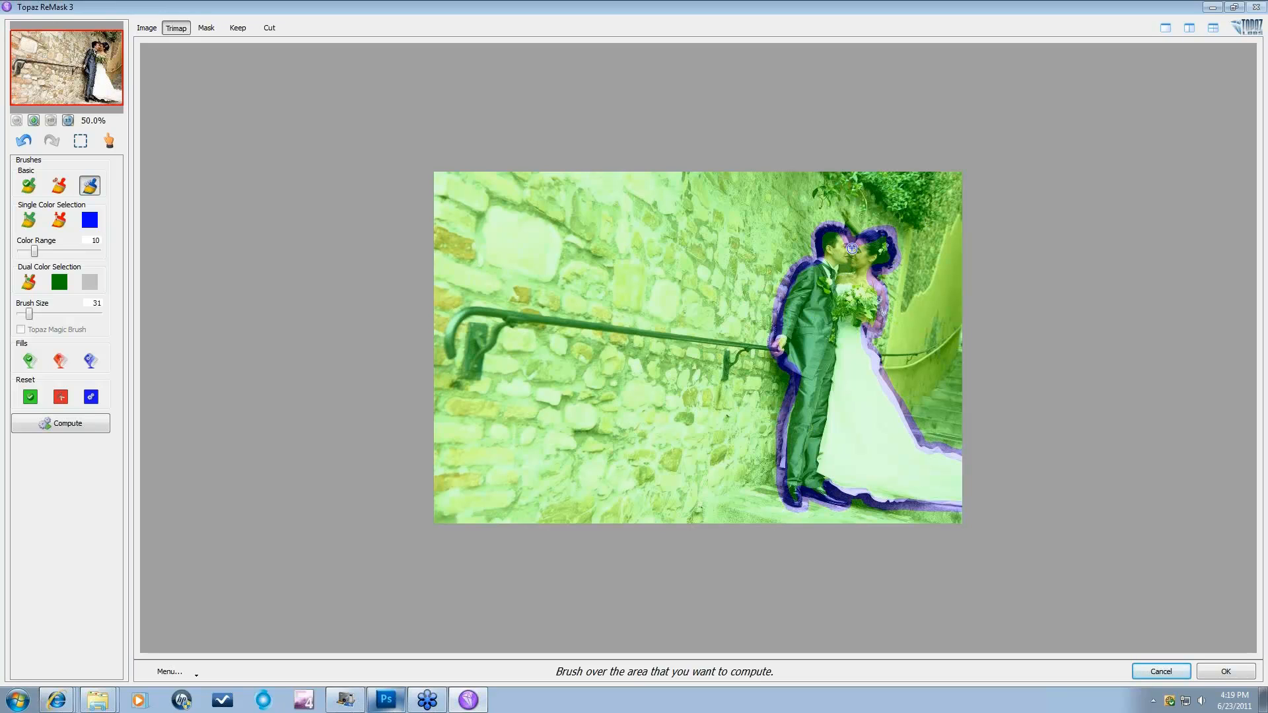
{"action": "mouse_move", "coordinate": [848, 262]}
{"action": "left_mouse_down"}
{"action": "mouse_move", "coordinate": [841, 272]}
{"action": "mouse_move", "coordinate": [855, 272]}
{"action": "mouse_move", "coordinate": [851, 259]}
{"action": "left_mouse_up"}
Fill the stone wall background around the couple as the cut area and compute the mask
{"action": "left_click", "coordinate": [59, 361]}
{"action": "left_click", "coordinate": [572, 323]}
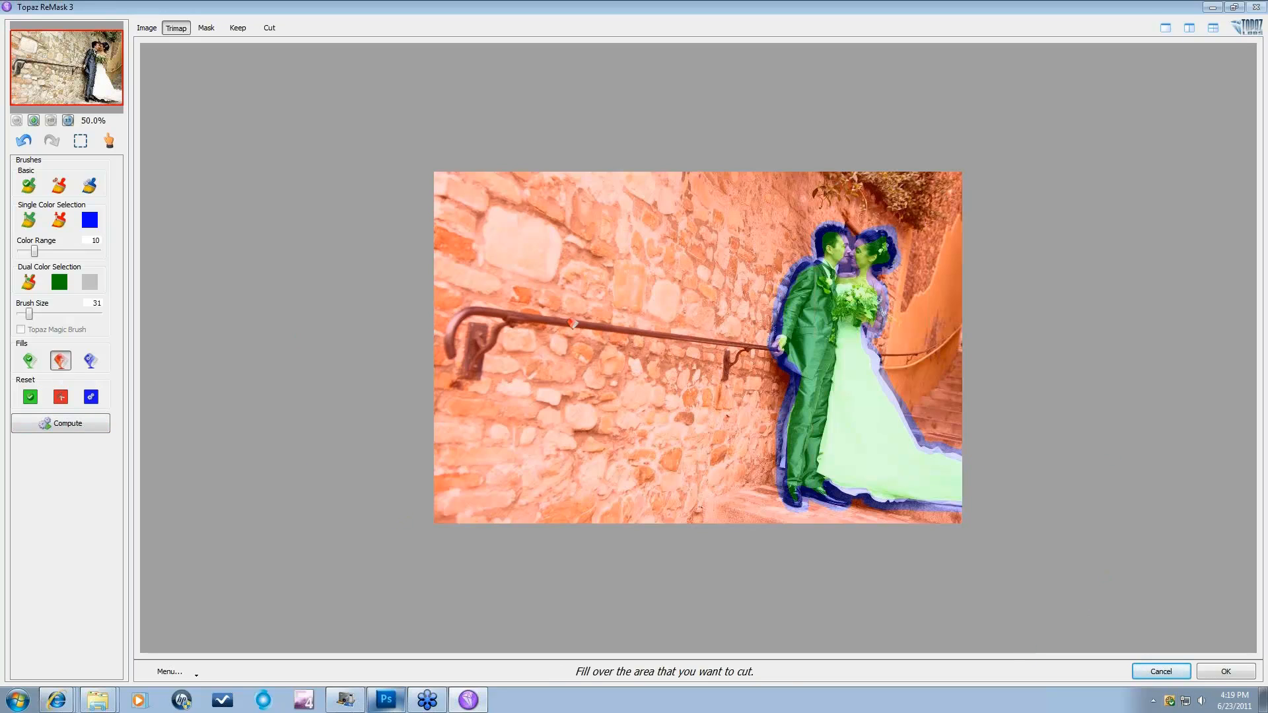
{"action": "left_click", "coordinate": [70, 430]}
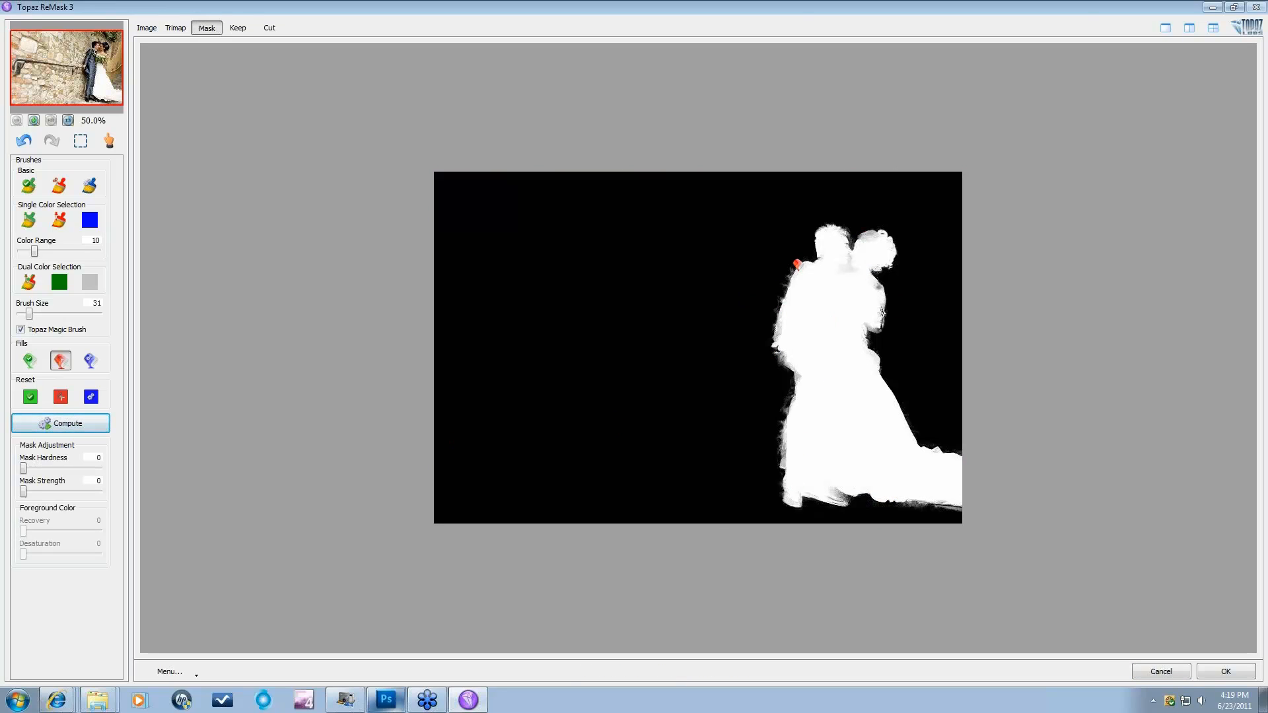
Show the original image beside the mask, and cut out the small background gap between the couple's chins at brush size 1
{"action": "left_click", "coordinate": [1188, 27]}
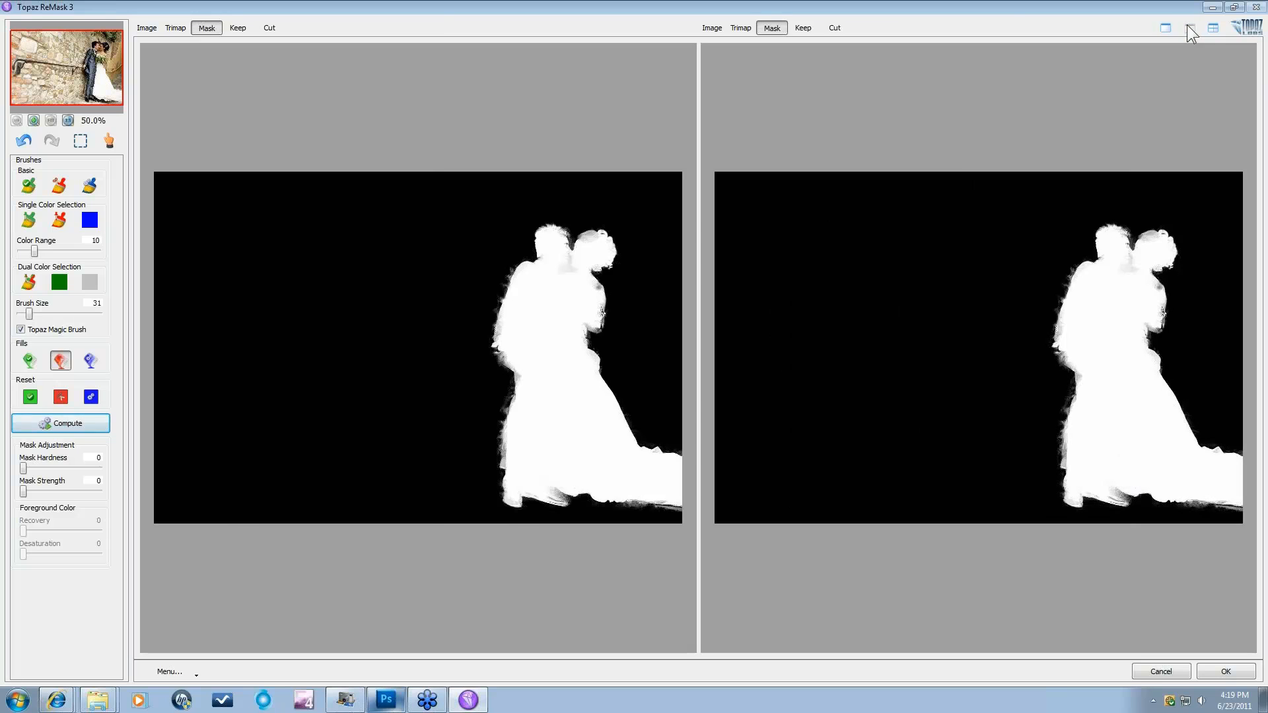
{"action": "left_click", "coordinate": [712, 29]}
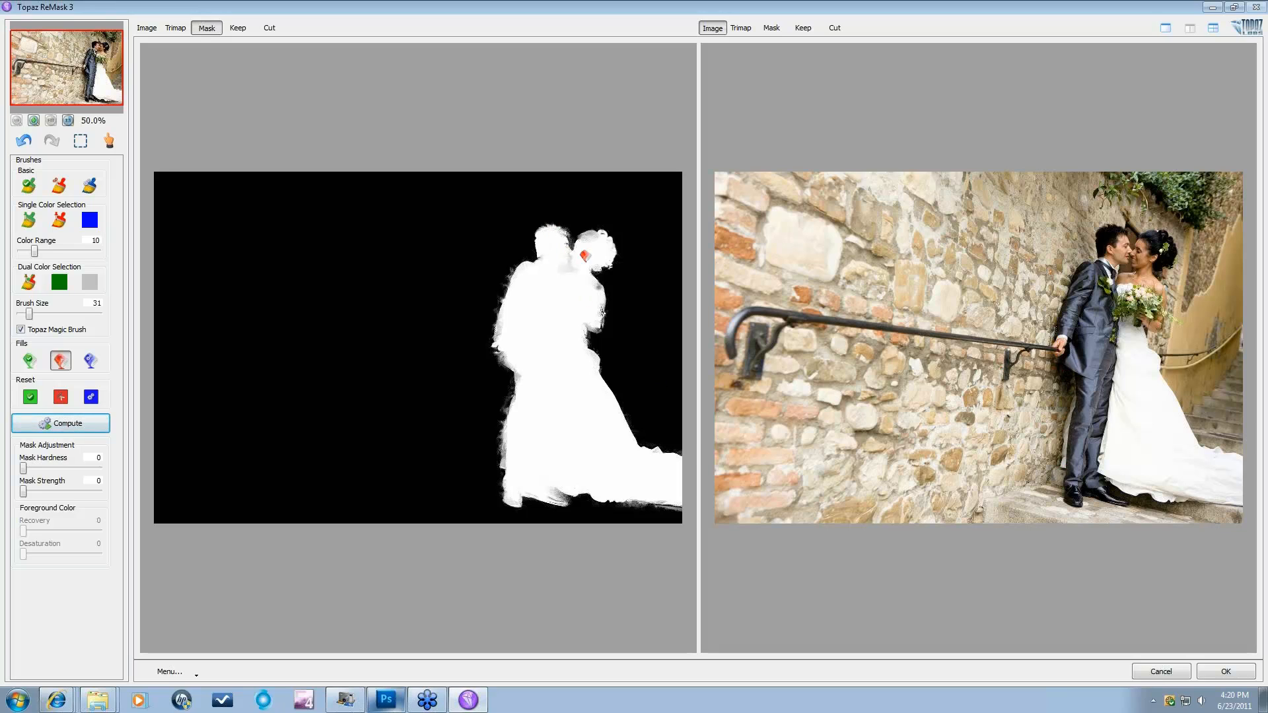
{"action": "left_click", "coordinate": [56, 186]}
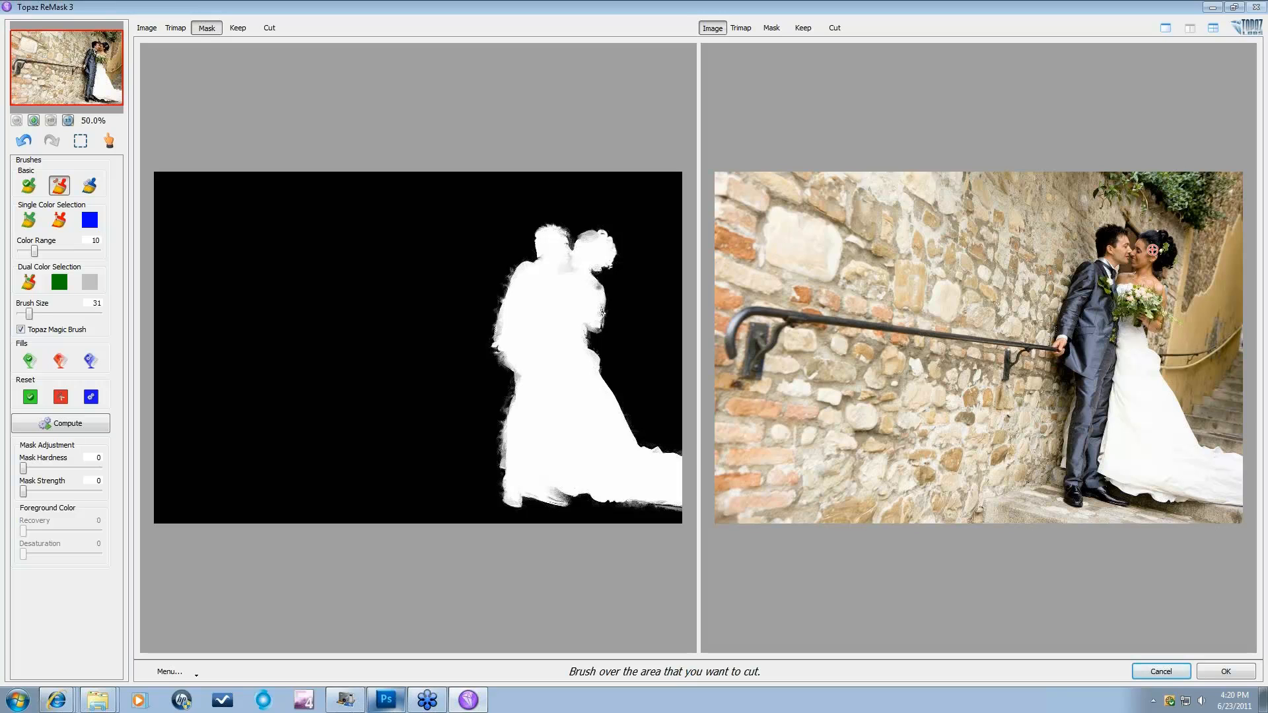
{"action": "scroll", "coordinate": [1152, 249], "scroll_direction": "down", "scroll_amount": 1}
{"action": "scroll", "coordinate": [1129, 272], "scroll_direction": "down", "scroll_amount": 5}
{"action": "left_click", "coordinate": [1123, 268]}
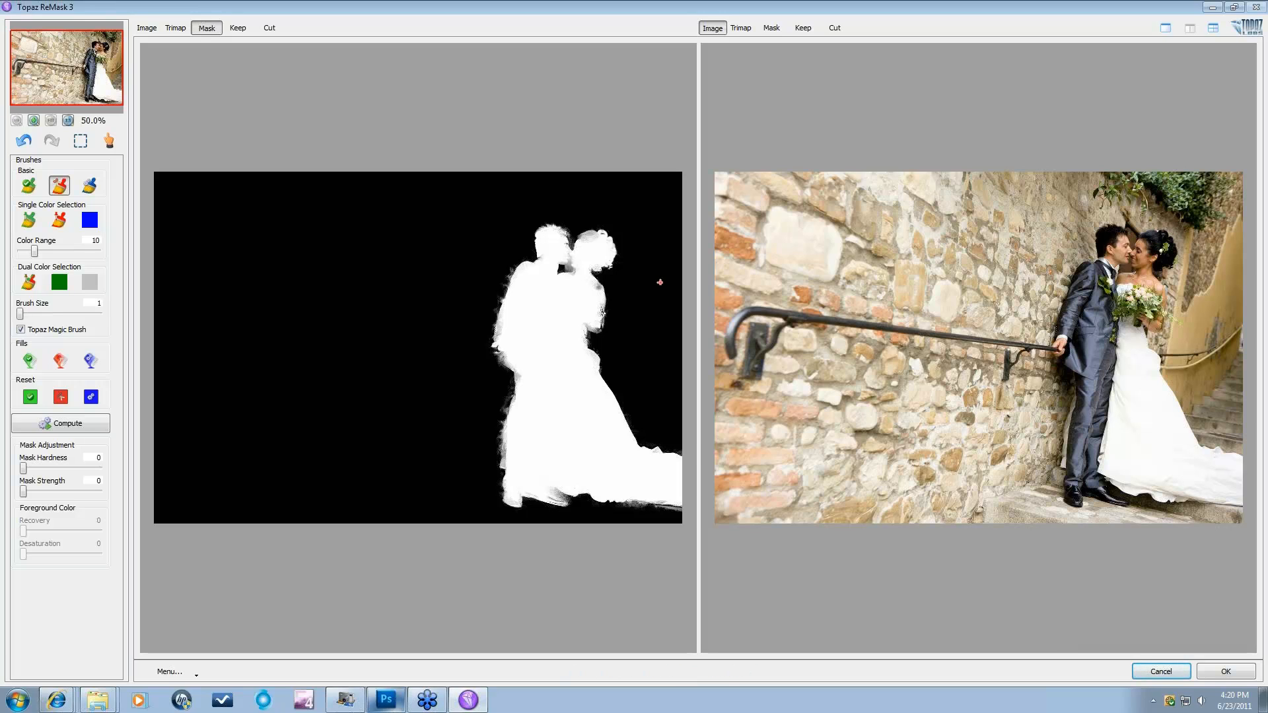
Finish cleaning the gap between the couple, accept the ReMask result, and apply the layer mask to the Background copy 2 layer
{"action": "left_click", "coordinate": [570, 269]}
{"action": "left_click", "coordinate": [1220, 670]}
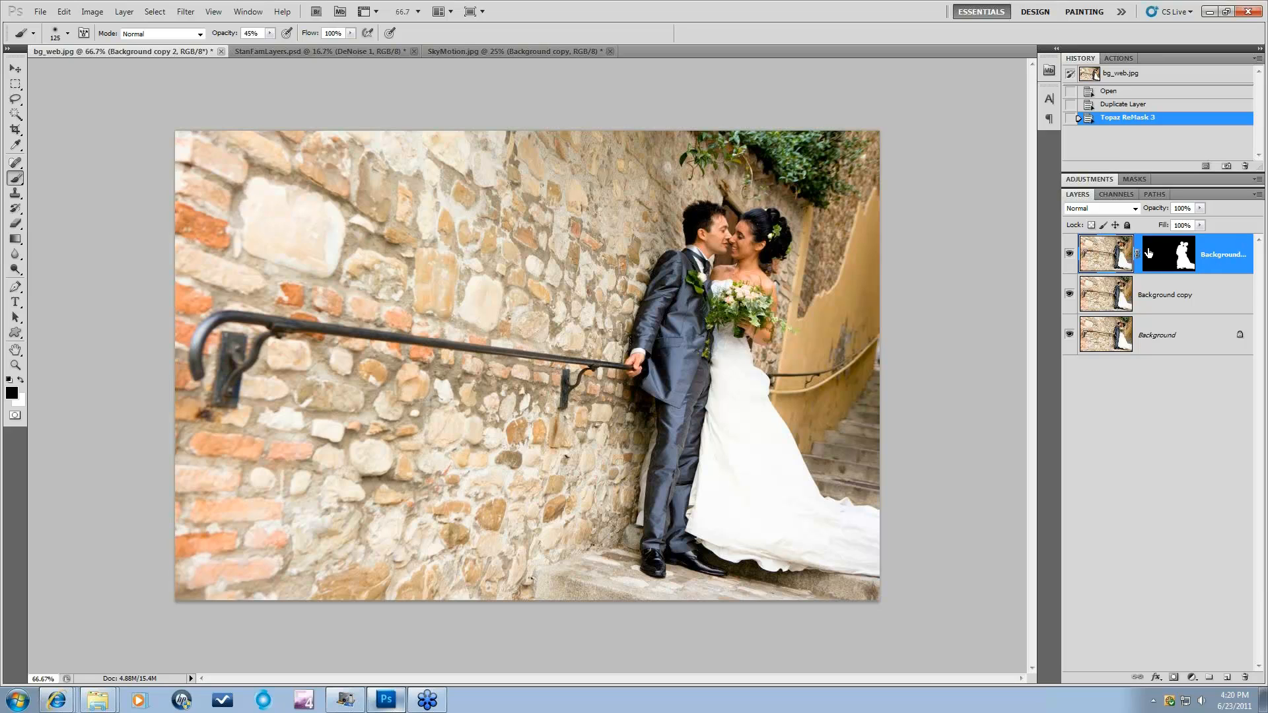
{"action": "right_click", "coordinate": [1166, 248]}
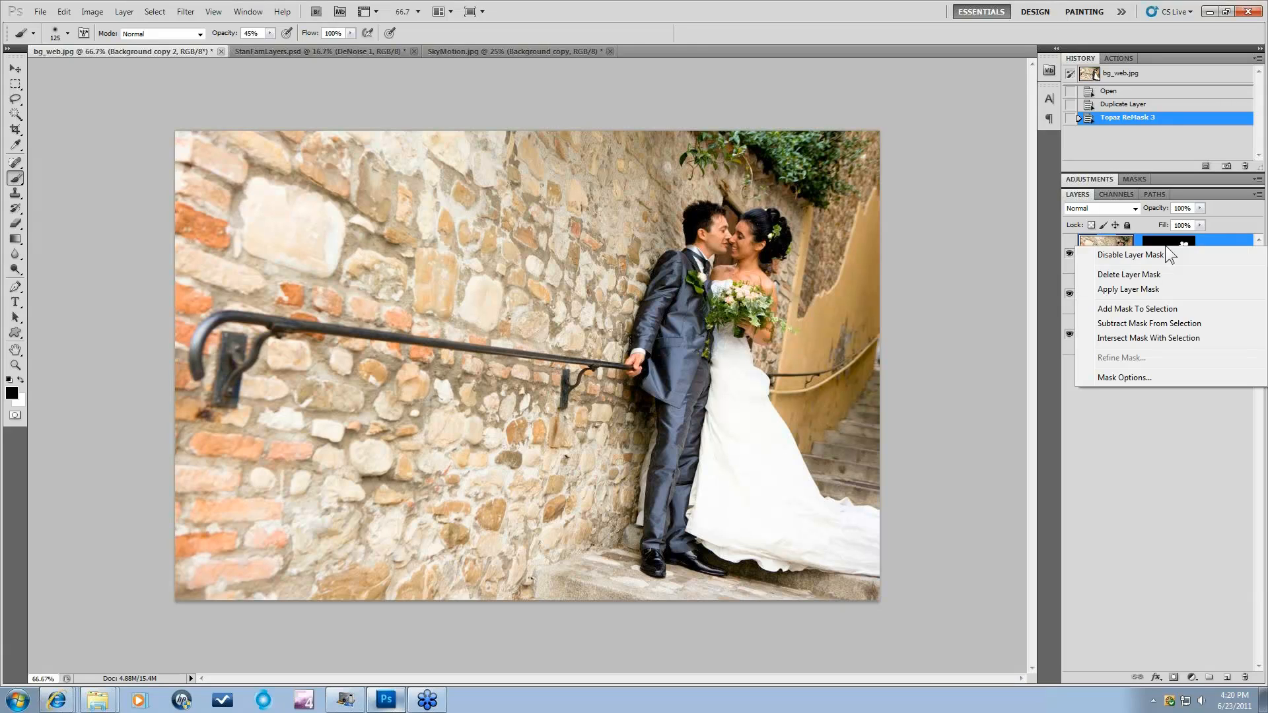
{"action": "left_click", "coordinate": [1149, 296]}
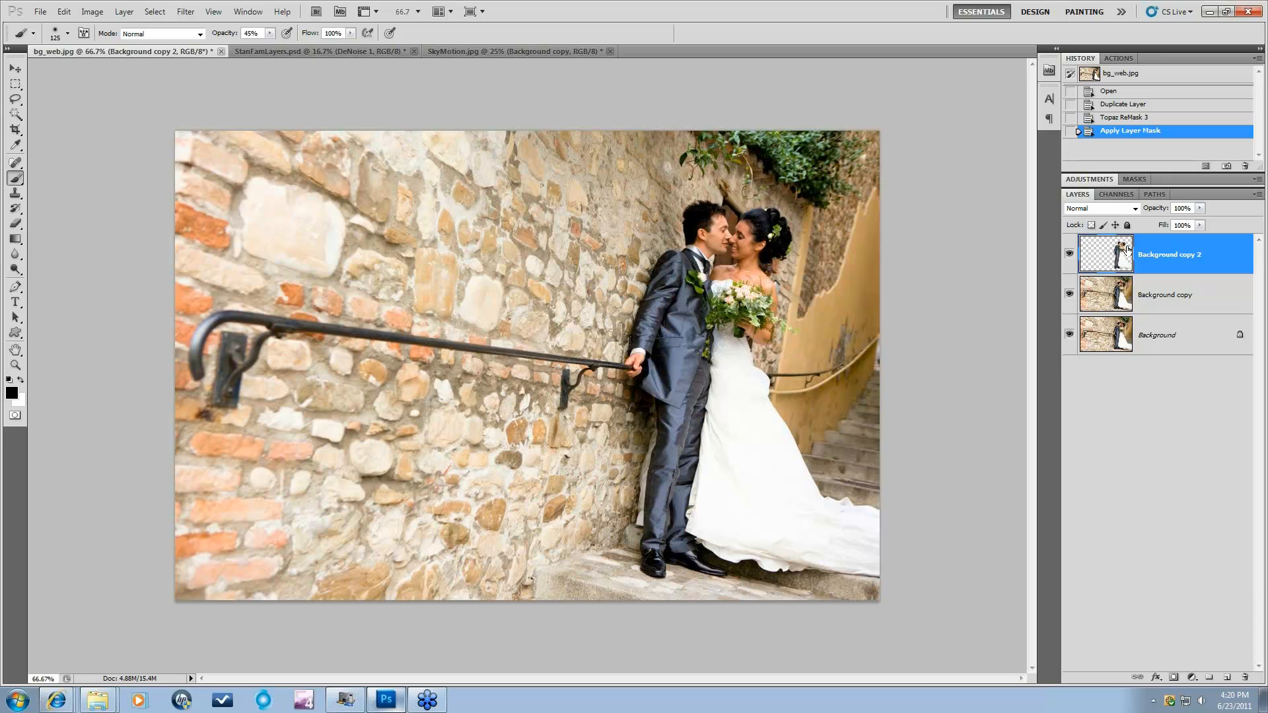
Inspect the isolated couple by hiding the Background copy and Background layers, and show both layers again
{"action": "left_click_drag", "start_coordinate": [1069, 294], "coordinate": [1067, 342]}
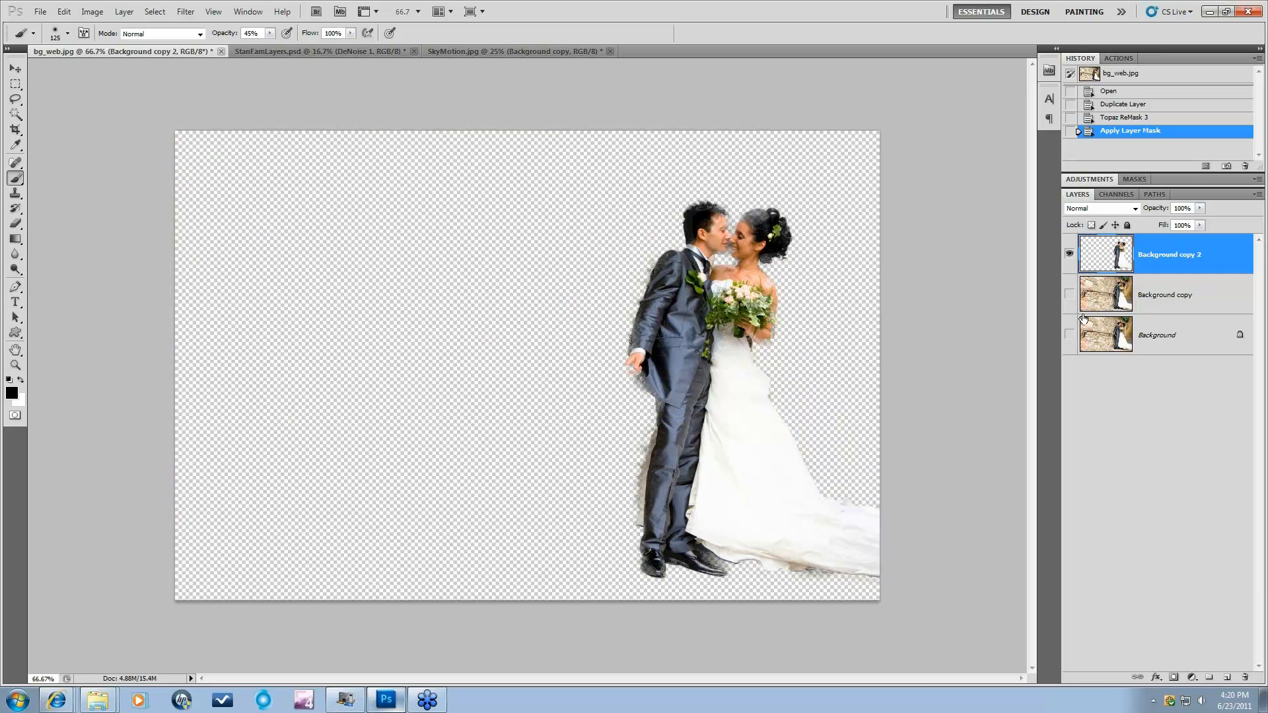
{"action": "left_click_drag", "start_coordinate": [1071, 297], "coordinate": [1068, 335]}
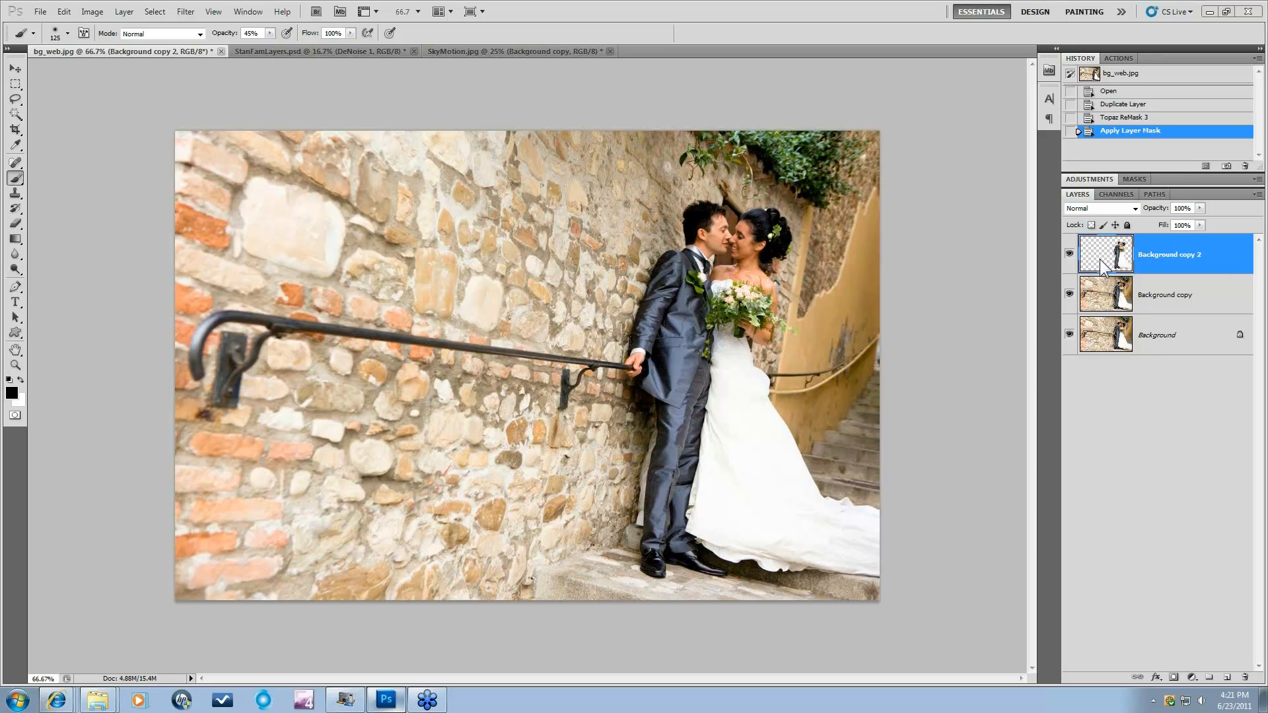
Open the Background copy layer in Topaz ReMask 3, sample a cut color for single color selection with color range 29, and cancel
{"action": "left_click", "coordinate": [1146, 295]}
{"action": "left_click", "coordinate": [185, 11]}
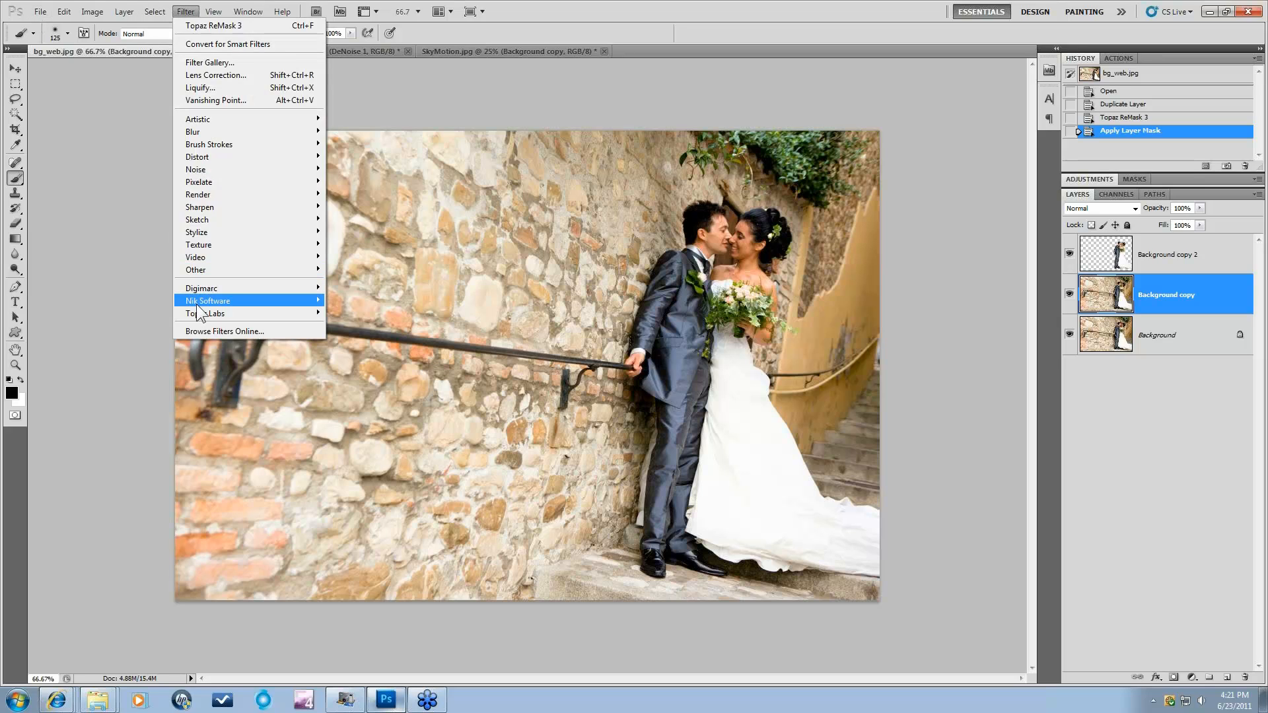
{"action": "mouse_move", "coordinate": [202, 313]}
{"action": "left_click", "coordinate": [379, 399]}
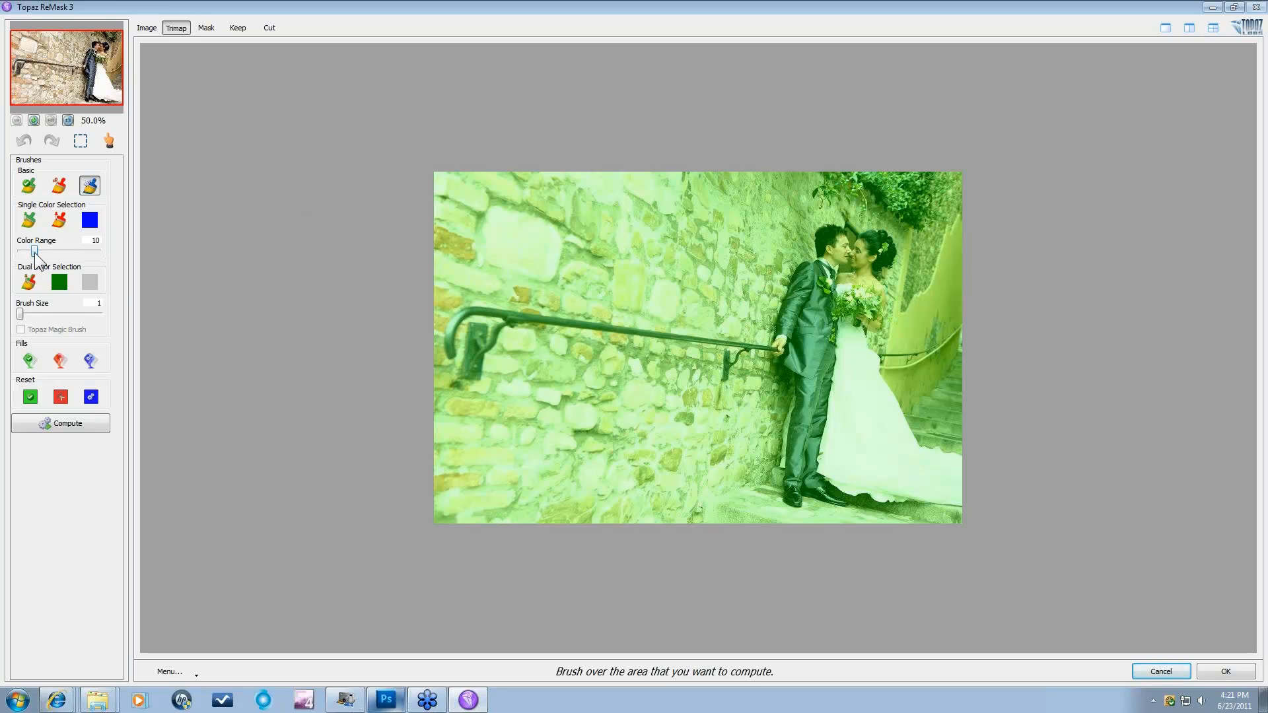
{"action": "left_click", "coordinate": [59, 221]}
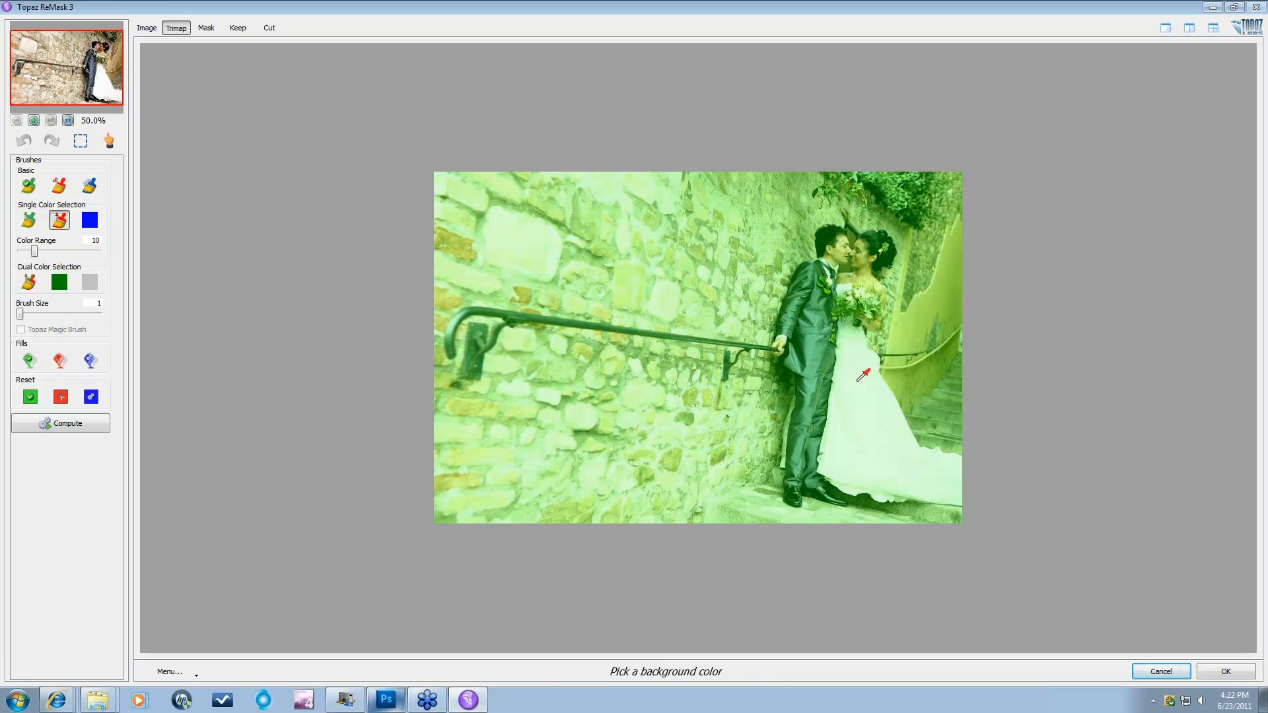
{"action": "left_click", "coordinate": [612, 383]}
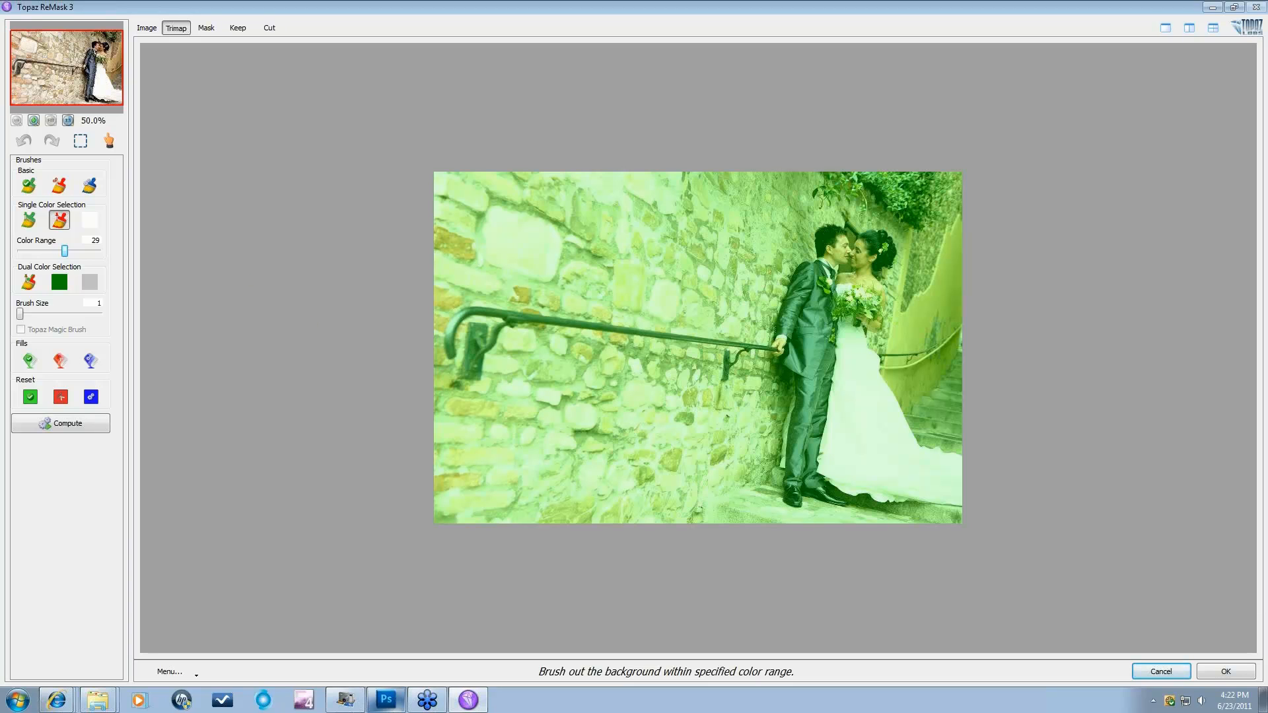
{"action": "left_click", "coordinate": [1162, 672]}
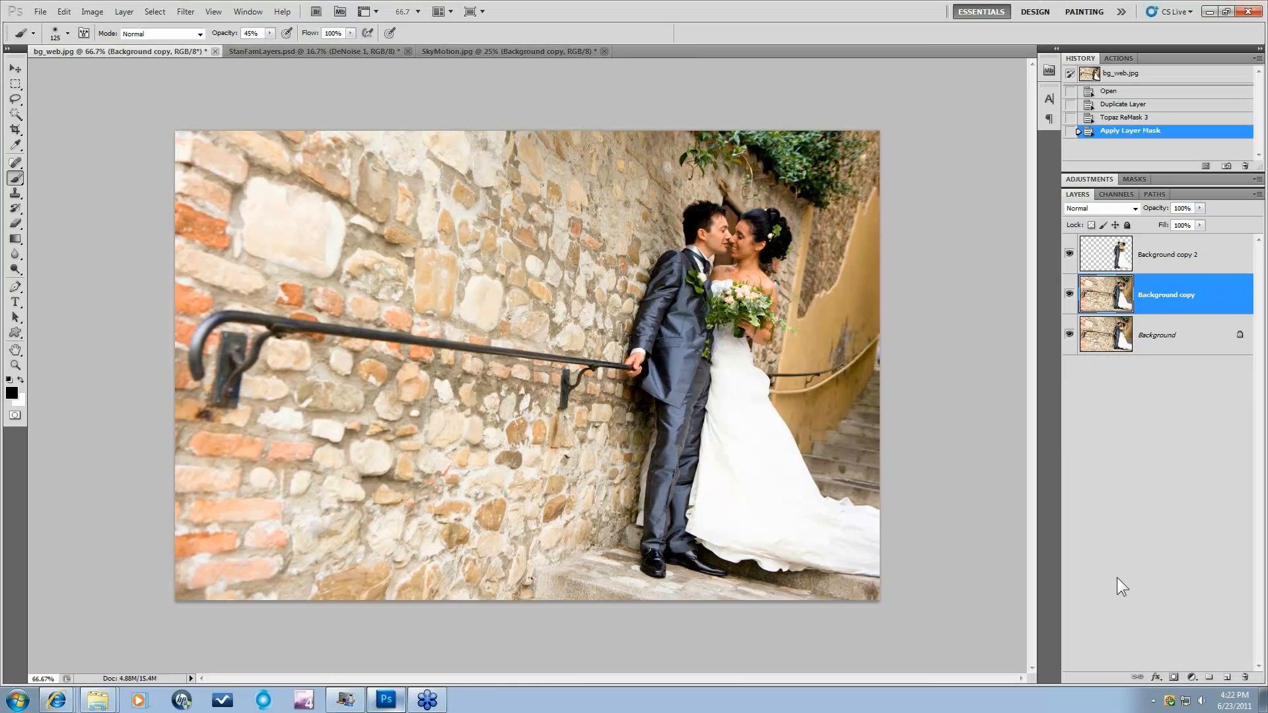
Preview the cut-out couple on the Background copy 2 layer in Topaz Detail 2 and close the plug-in without applying it
{"action": "left_click", "coordinate": [1167, 263]}
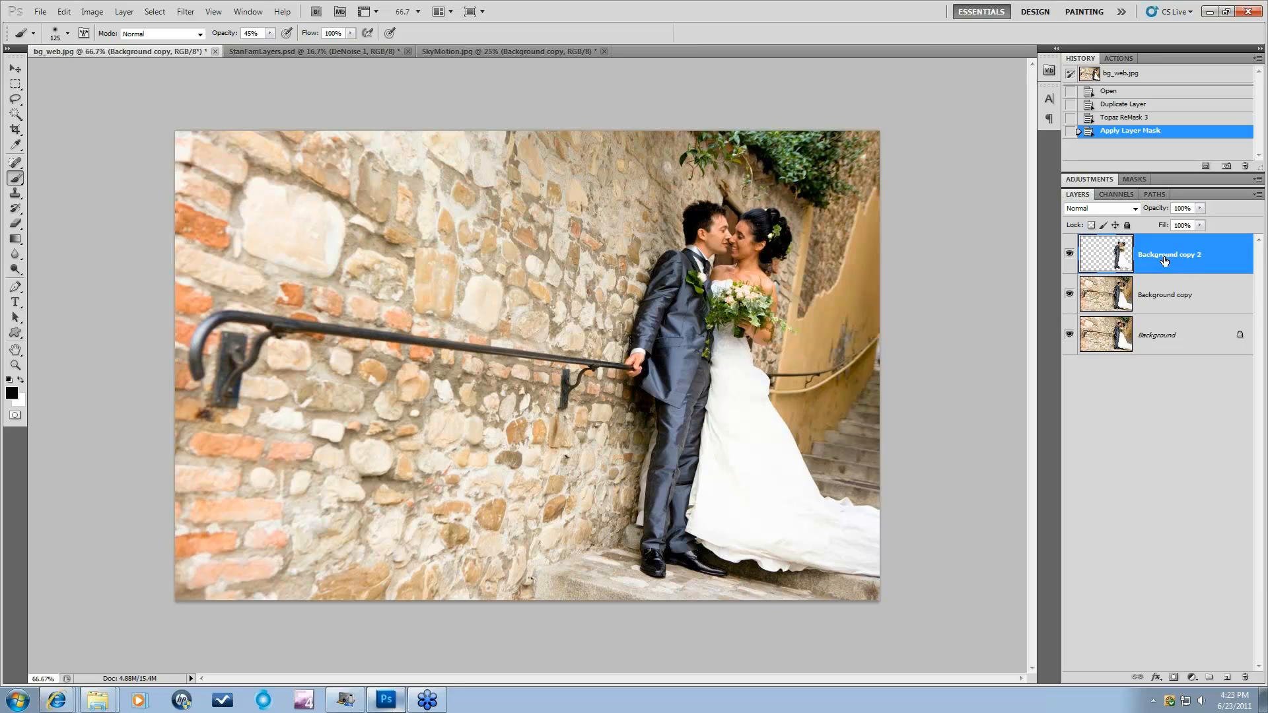
{"action": "left_click", "coordinate": [186, 11]}
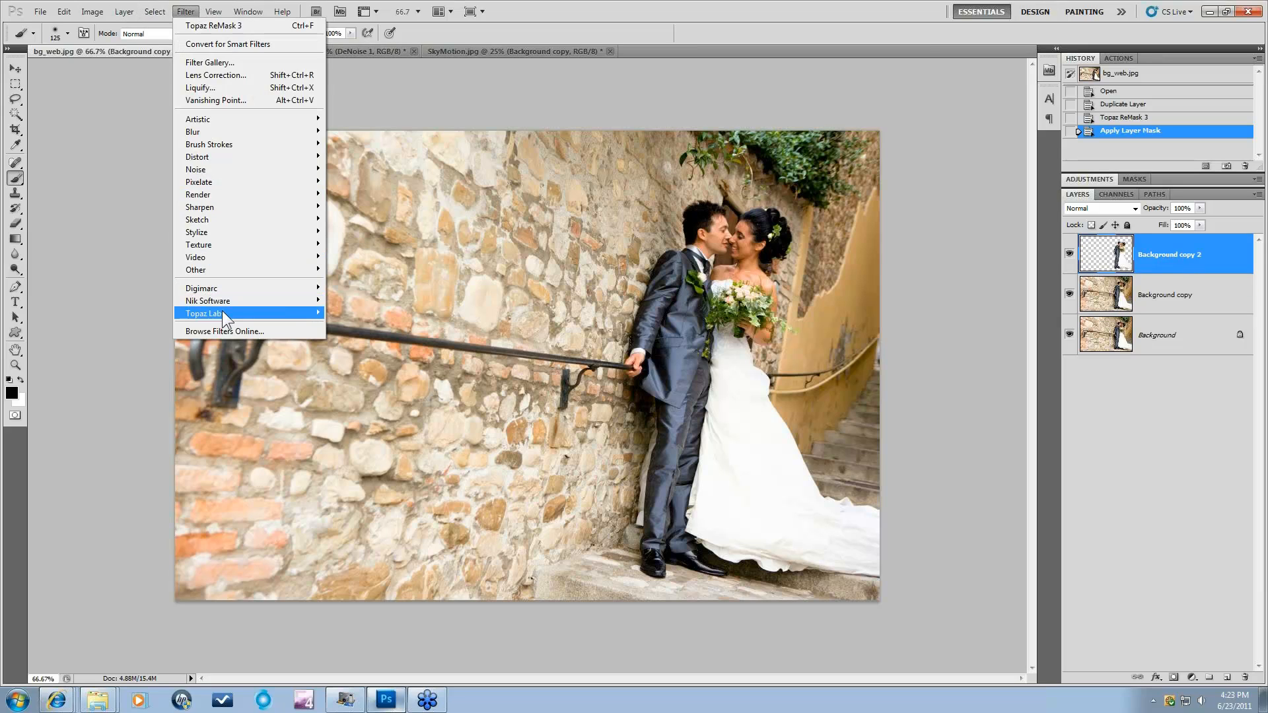
{"action": "mouse_move", "coordinate": [222, 313]}
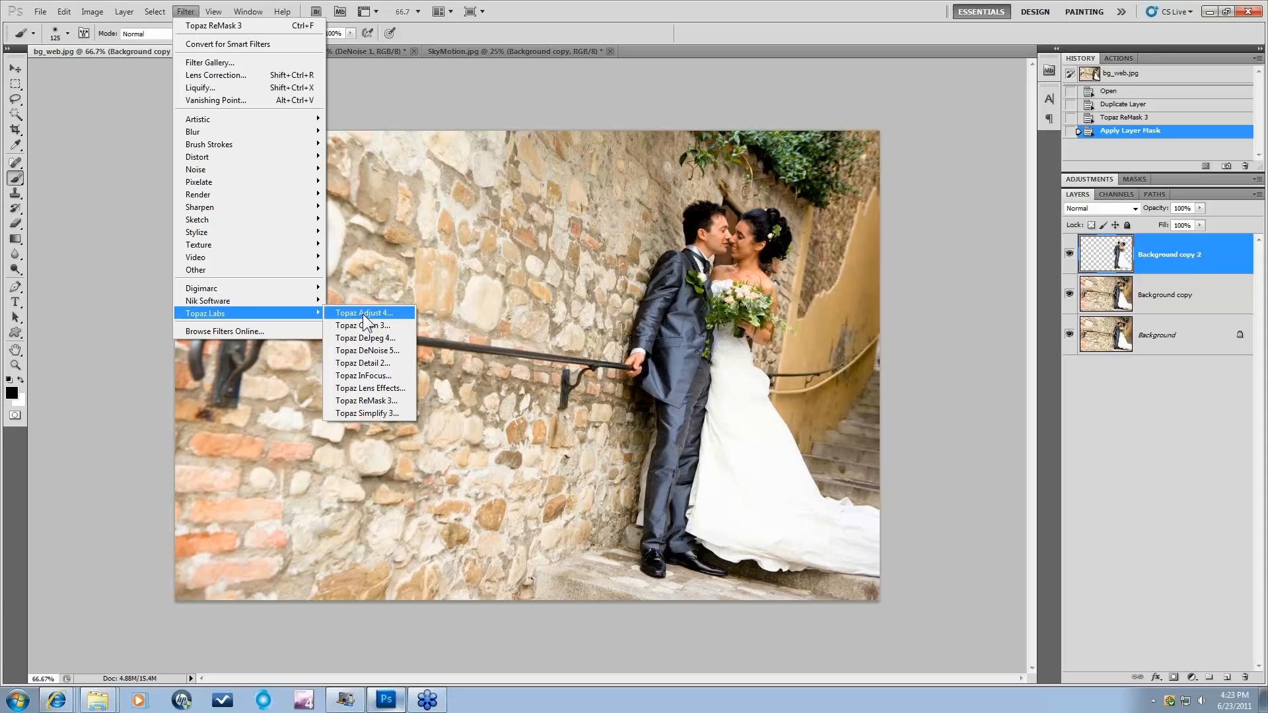
{"action": "left_click", "coordinate": [362, 363]}
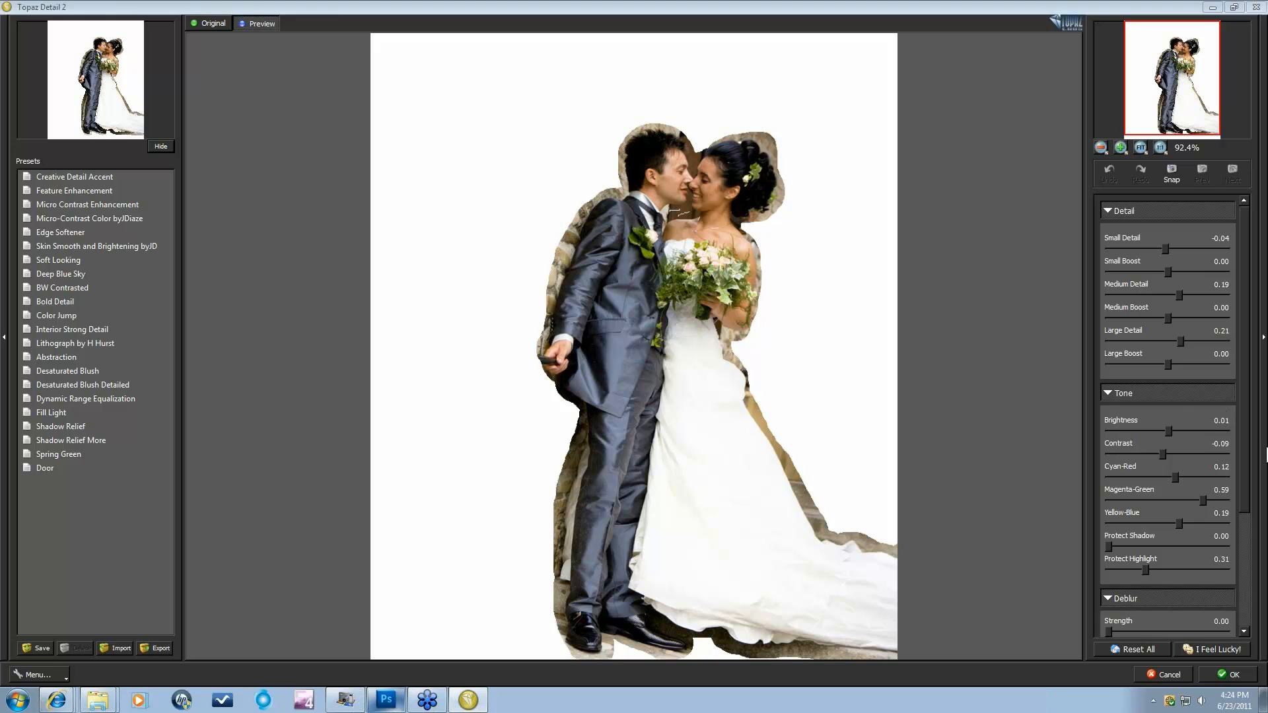
{"action": "left_click", "coordinate": [1160, 675]}
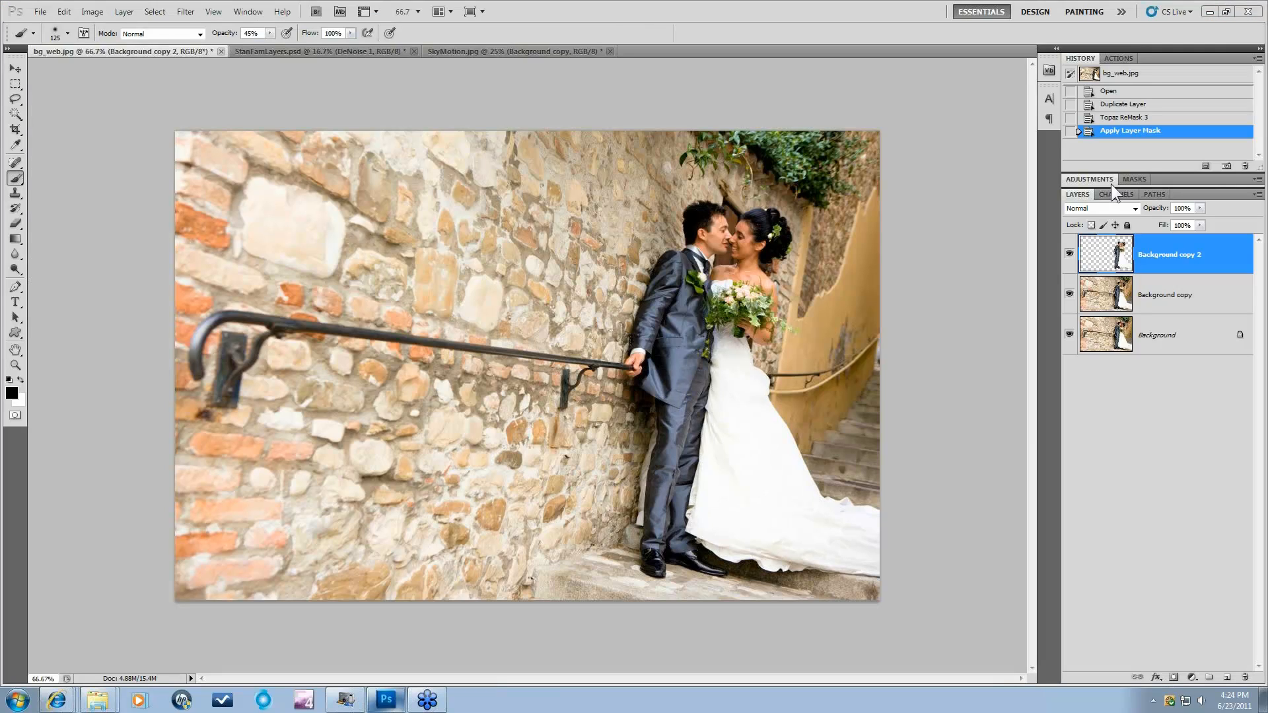
Switch to SkyMotion.jpg and return its history to the Topaz ReMask 3 state
{"action": "left_click", "coordinate": [481, 49]}
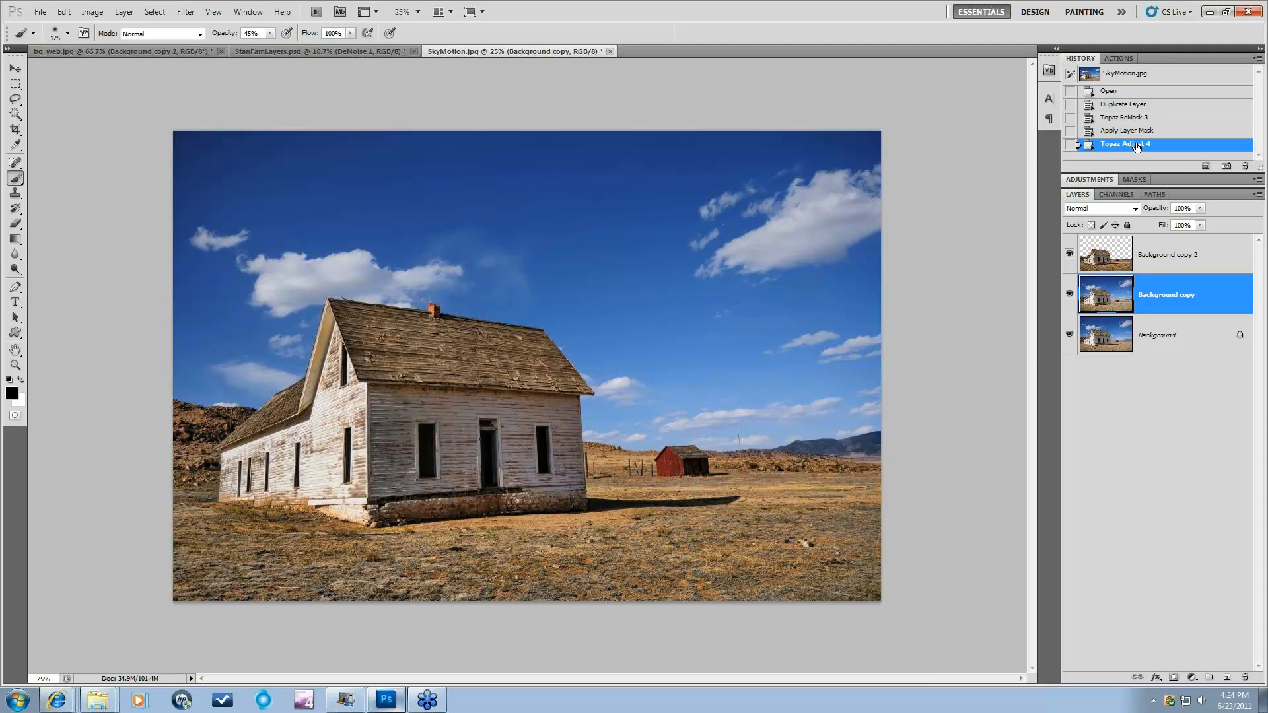
{"action": "left_click", "coordinate": [1141, 252]}
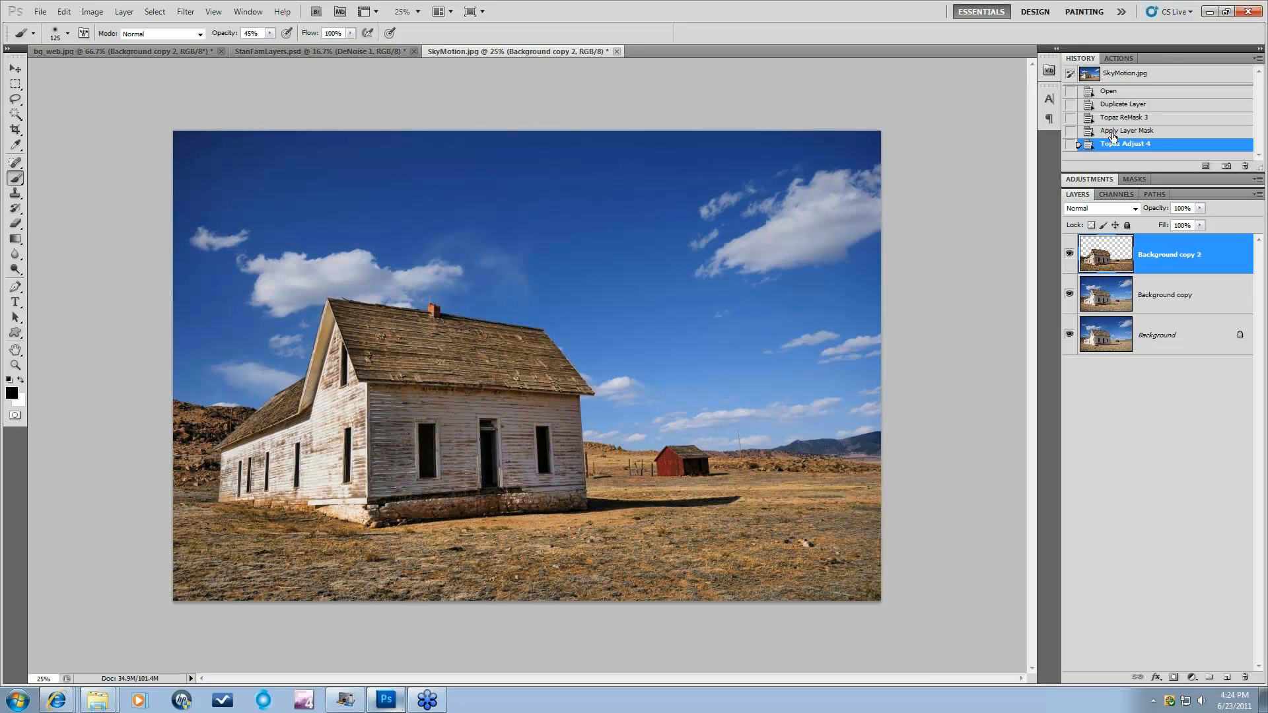
{"action": "left_click", "coordinate": [1113, 135]}
{"action": "left_click", "coordinate": [1121, 118]}
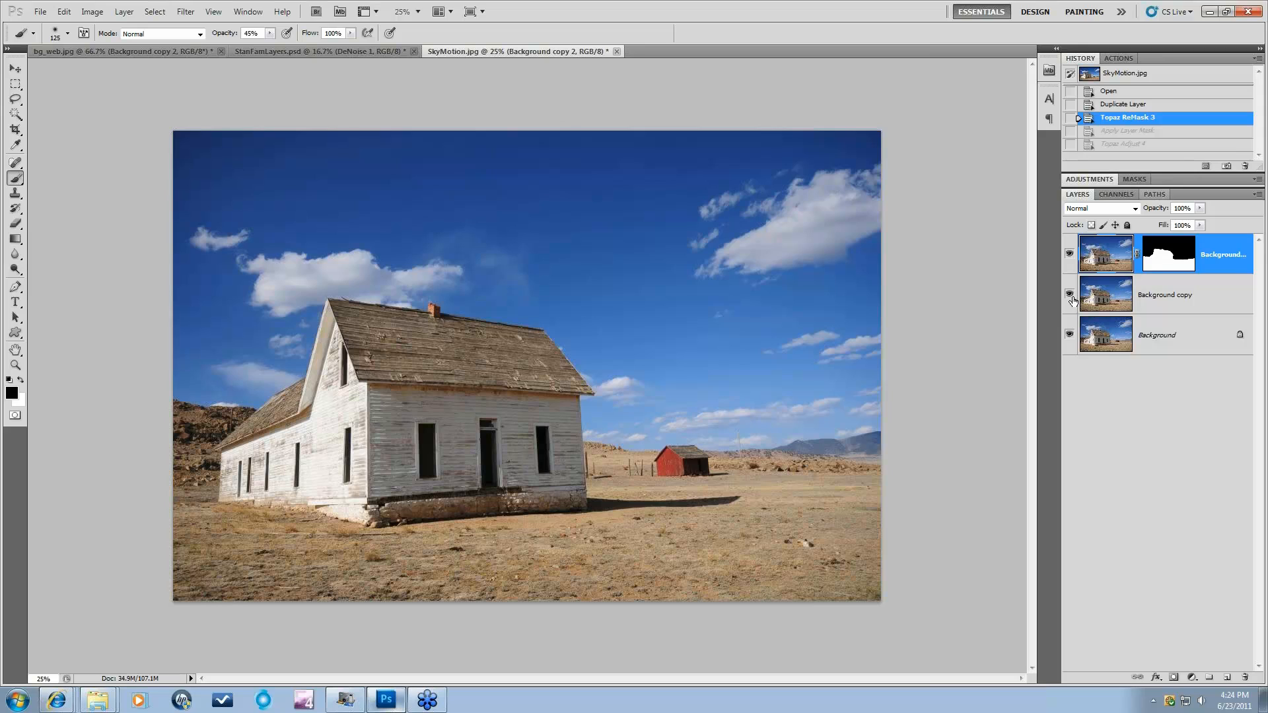
Hide the Background copy and Background layers to examine the masked house and field, and show both layers again
{"action": "left_click", "coordinate": [1070, 296]}
{"action": "left_click", "coordinate": [1069, 334]}
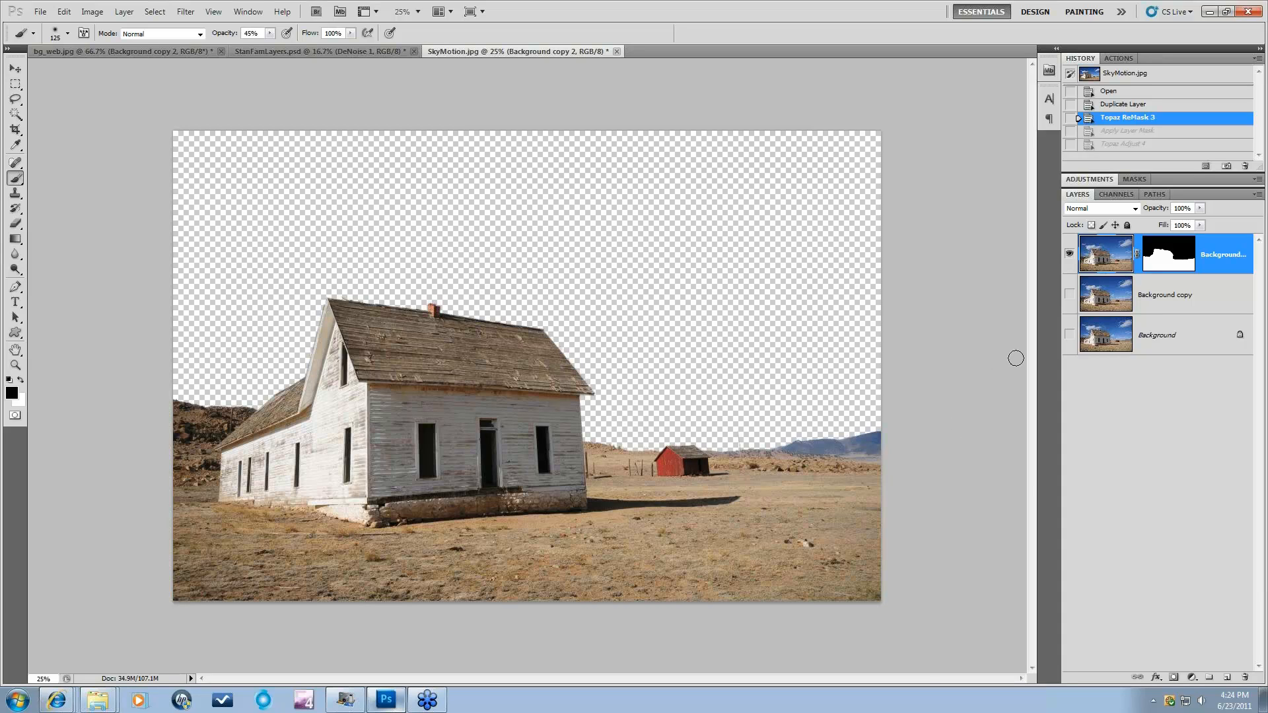
{"action": "left_click", "coordinate": [1069, 297]}
{"action": "left_click", "coordinate": [1069, 335]}
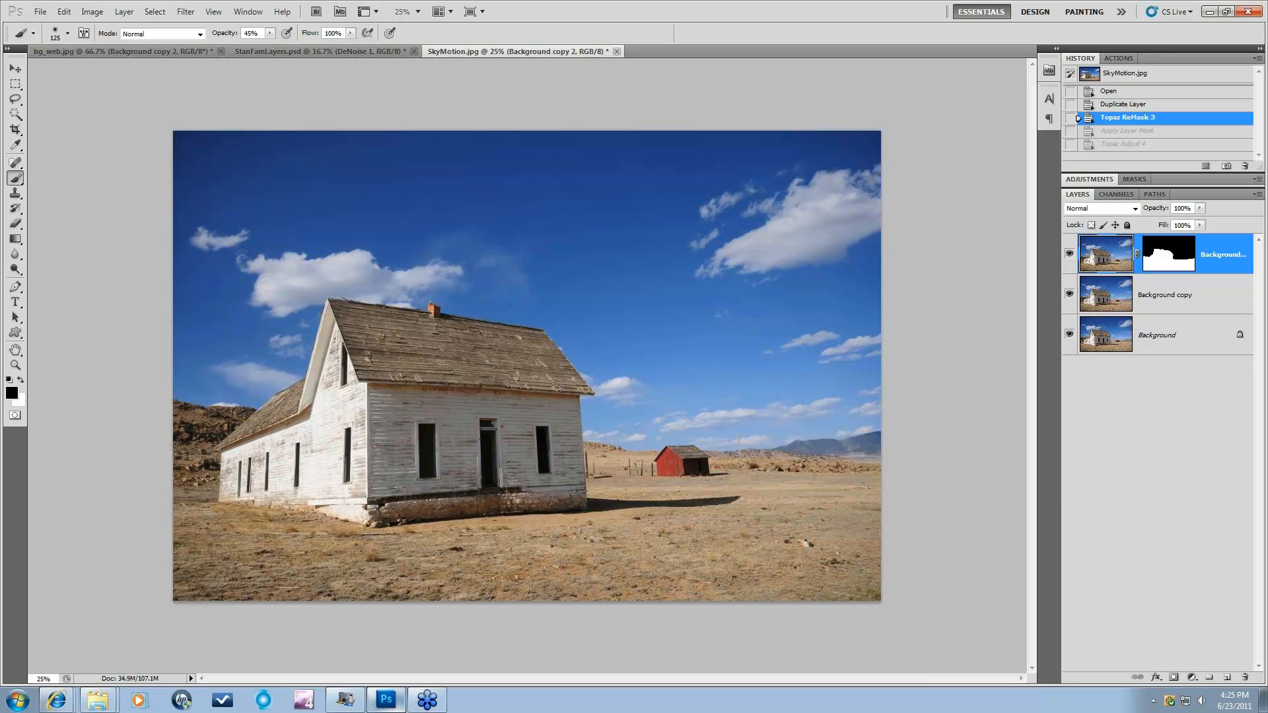
Switch to StanFamLayers.psd and compare the enhanced family and background with the original by toggling the DeNoise 1 copy and DeNoise 1 layers
{"action": "left_click", "coordinate": [295, 51]}
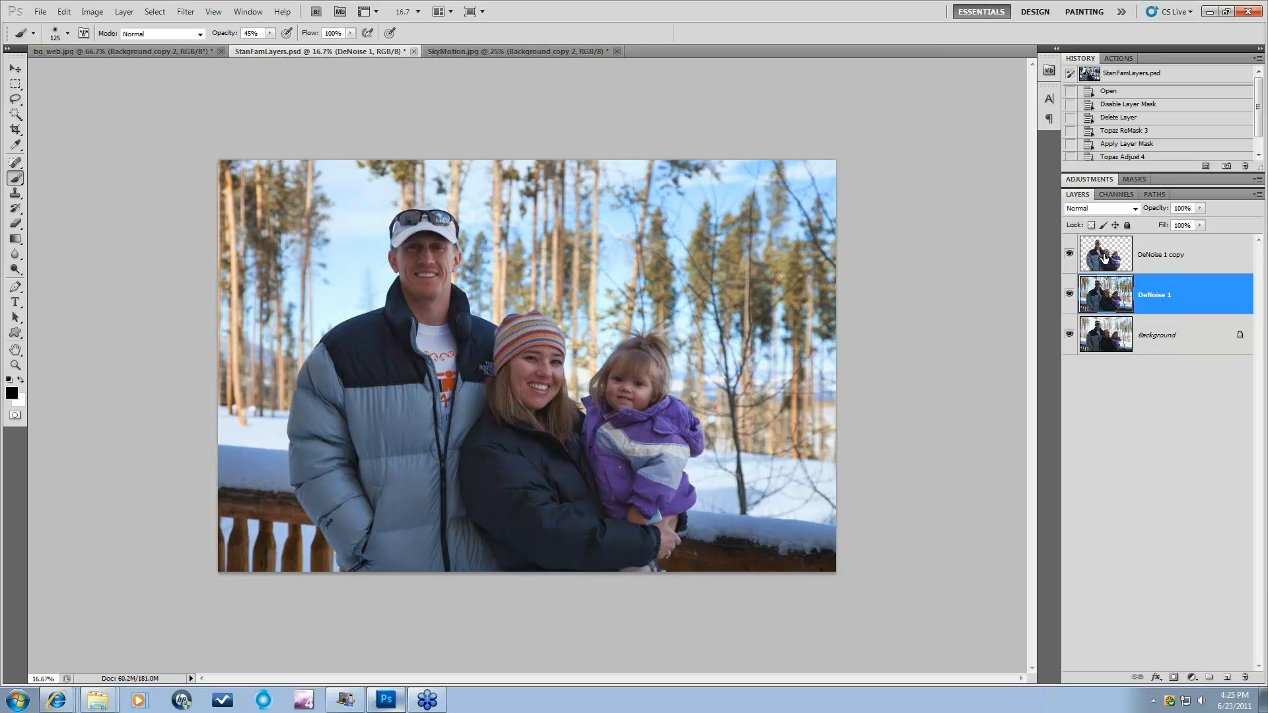
{"action": "left_click", "coordinate": [1070, 256]}
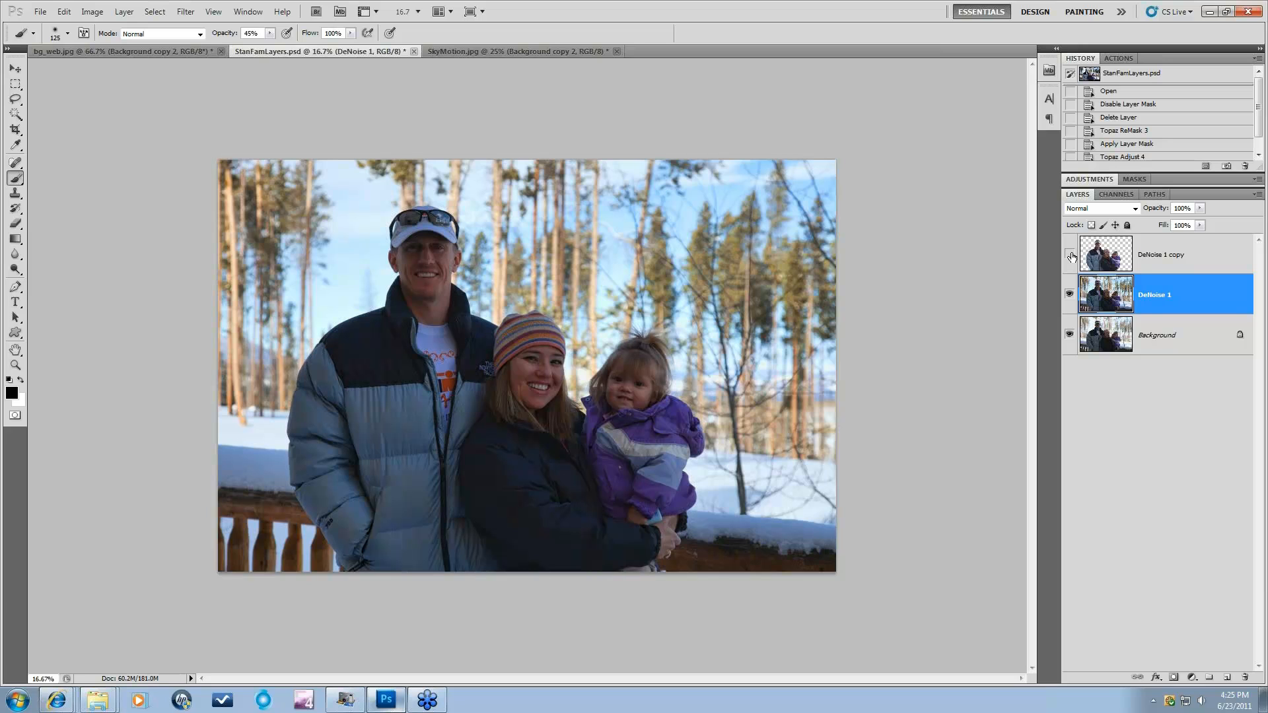
{"action": "left_click", "coordinate": [1069, 293]}
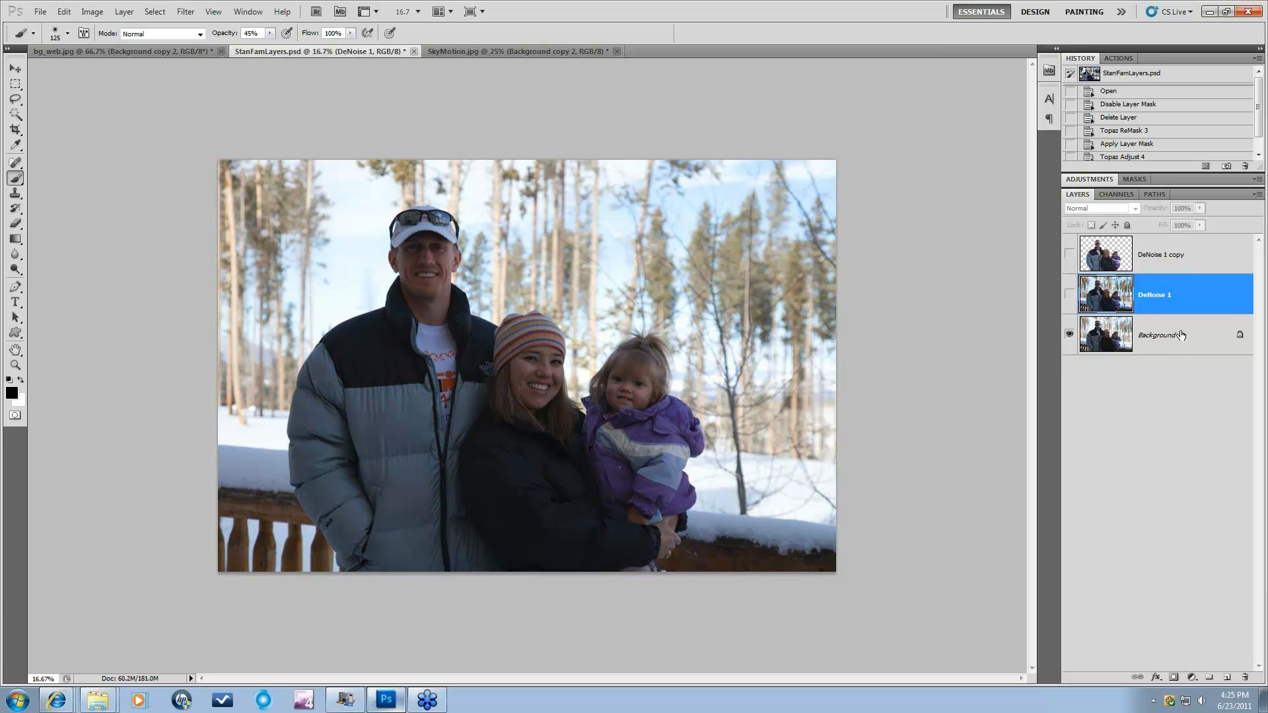
{"action": "left_click", "coordinate": [1070, 295]}
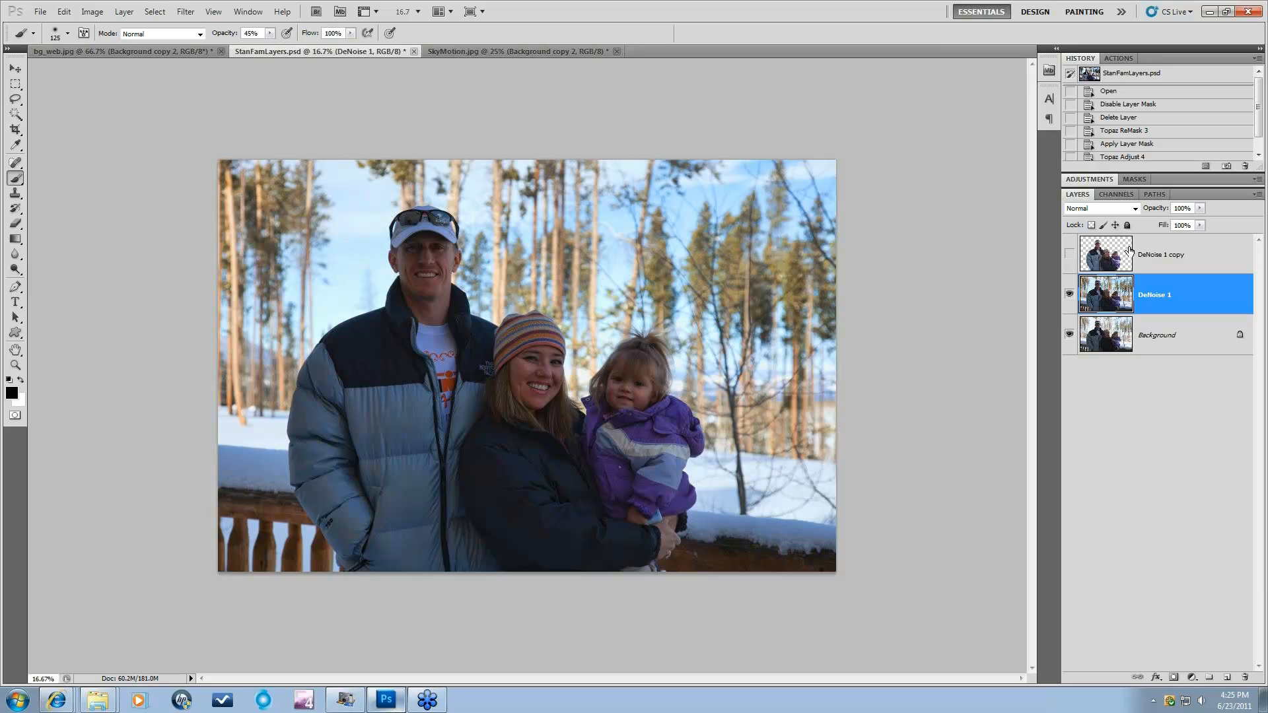
{"action": "left_click", "coordinate": [1070, 255]}
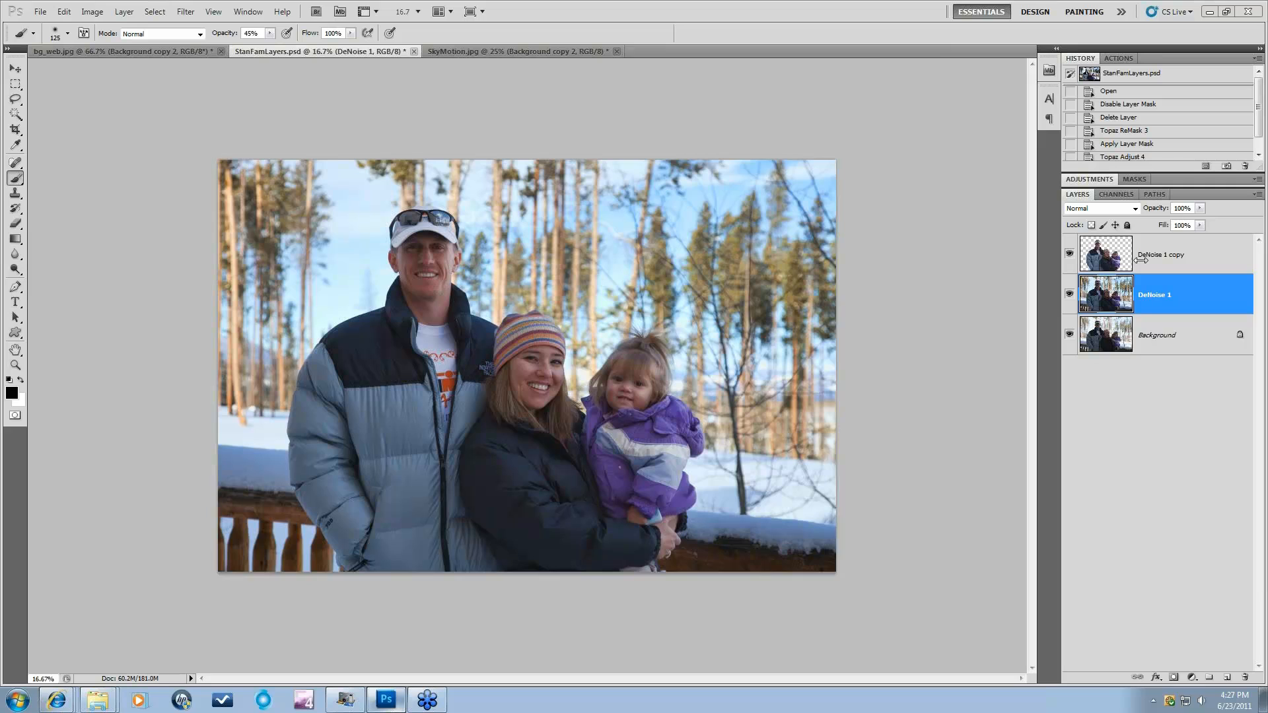
Return the family photo's history to the Topaz ReMask 3 state and select the masked DeNoise 1 copy layer
{"action": "left_click", "coordinate": [1140, 134]}
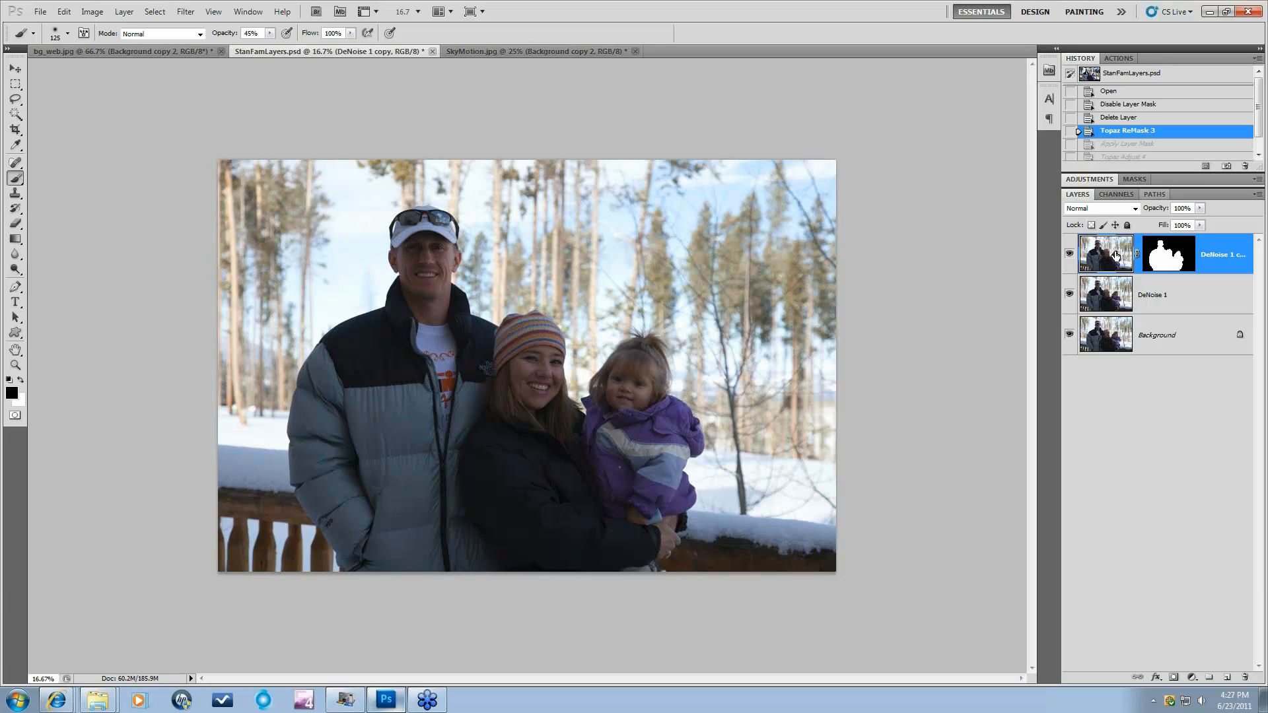
{"action": "left_click", "coordinate": [1218, 297]}
{"action": "left_click", "coordinate": [1219, 268]}
Reopen the DeNoise 1 copy layer in Topaz ReMask 3, bring up the Save Trimap/Mask dialog, and cancel the save
{"action": "left_click", "coordinate": [186, 12]}
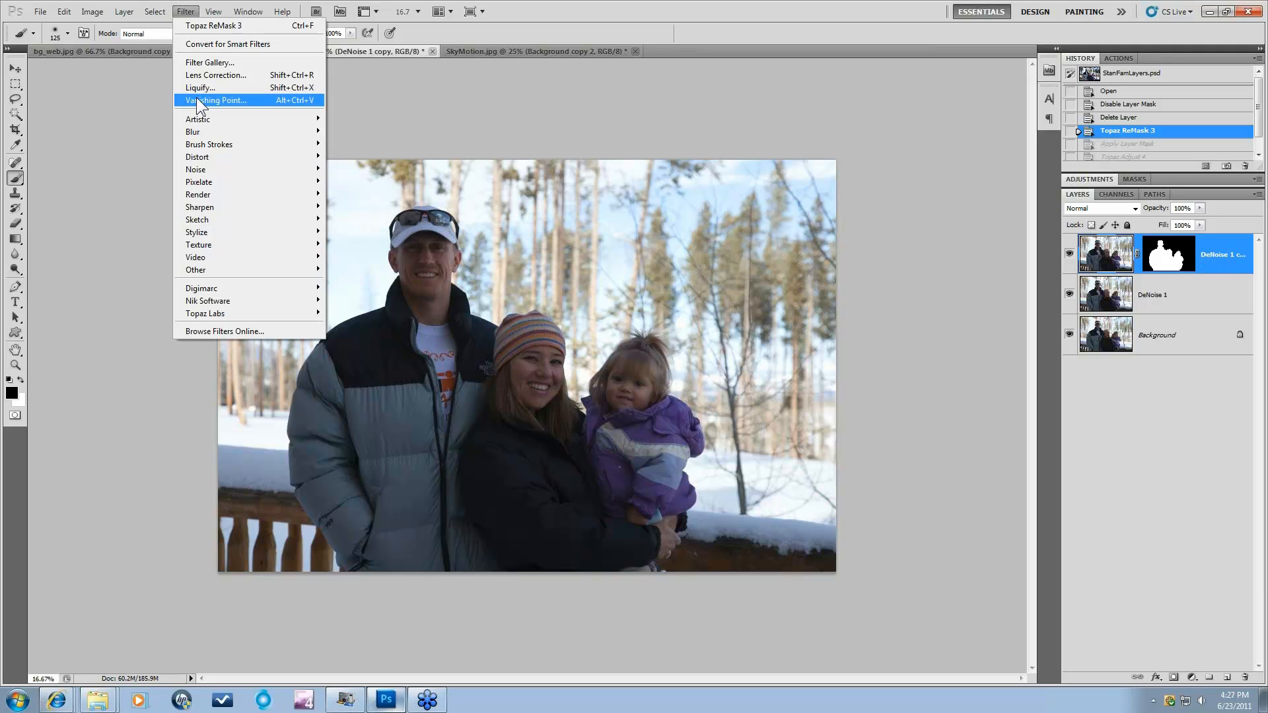
{"action": "mouse_move", "coordinate": [201, 314]}
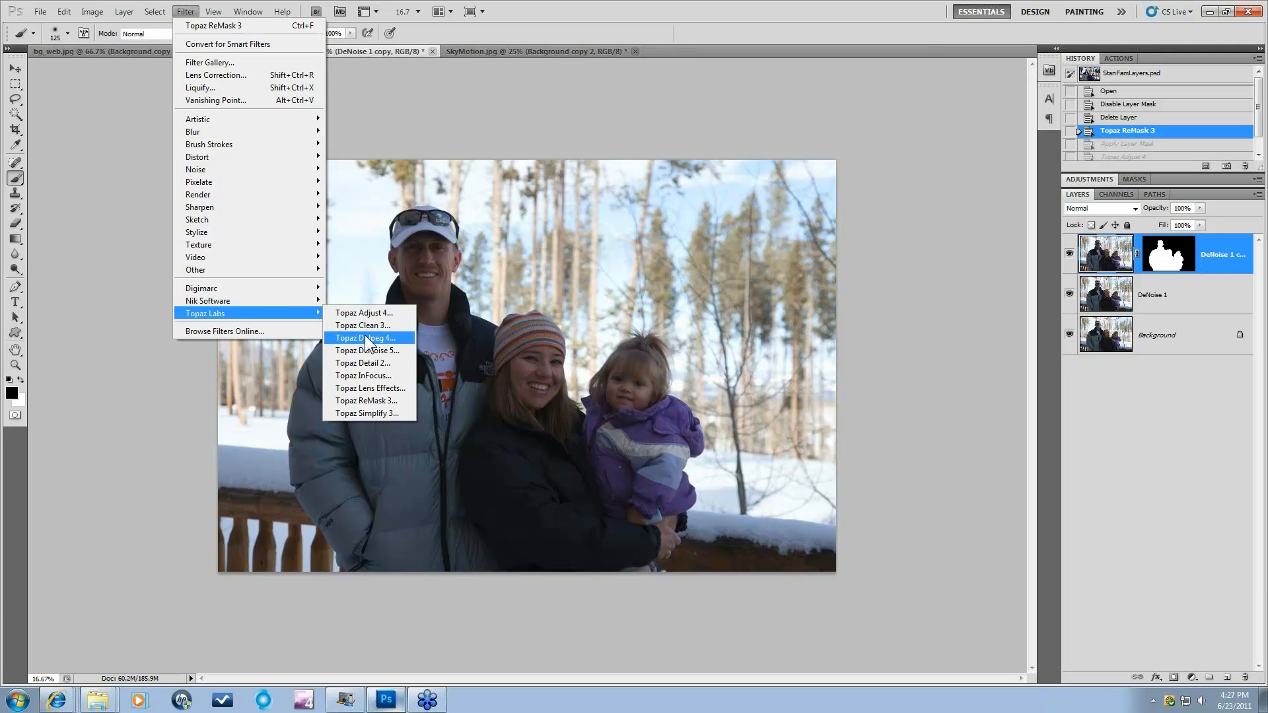
{"action": "left_click", "coordinate": [366, 400]}
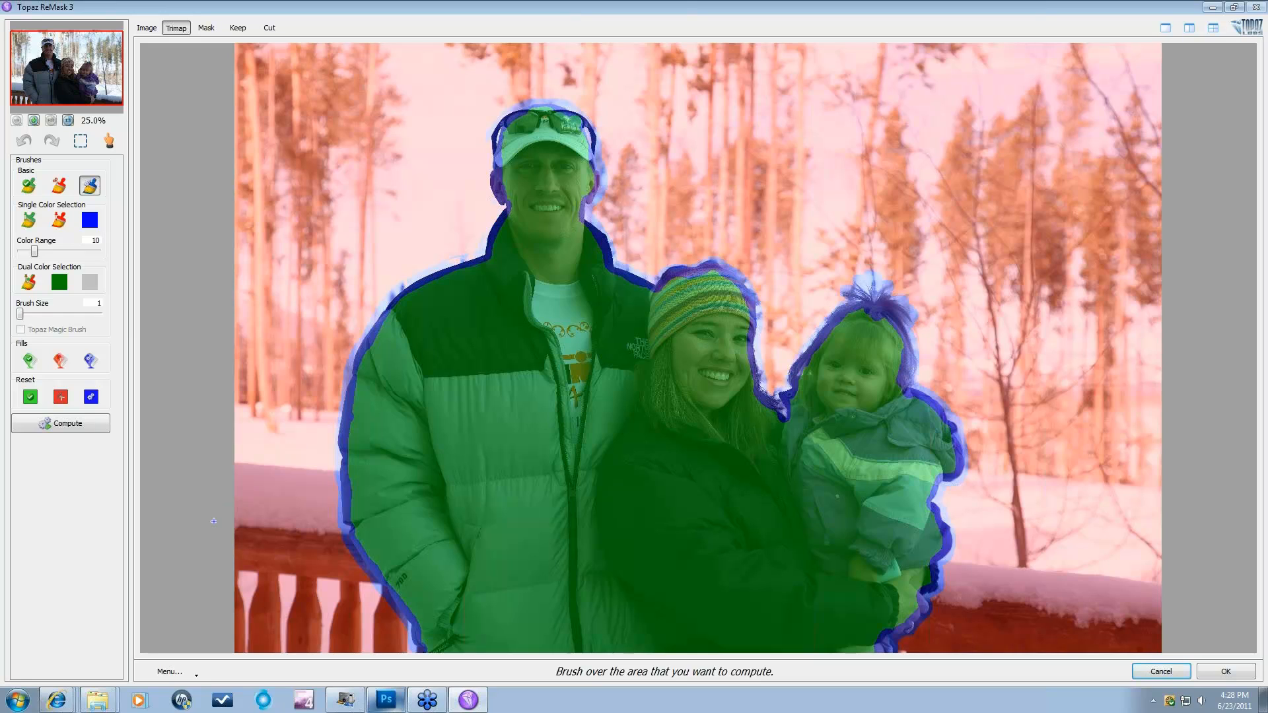
{"action": "left_click", "coordinate": [173, 673]}
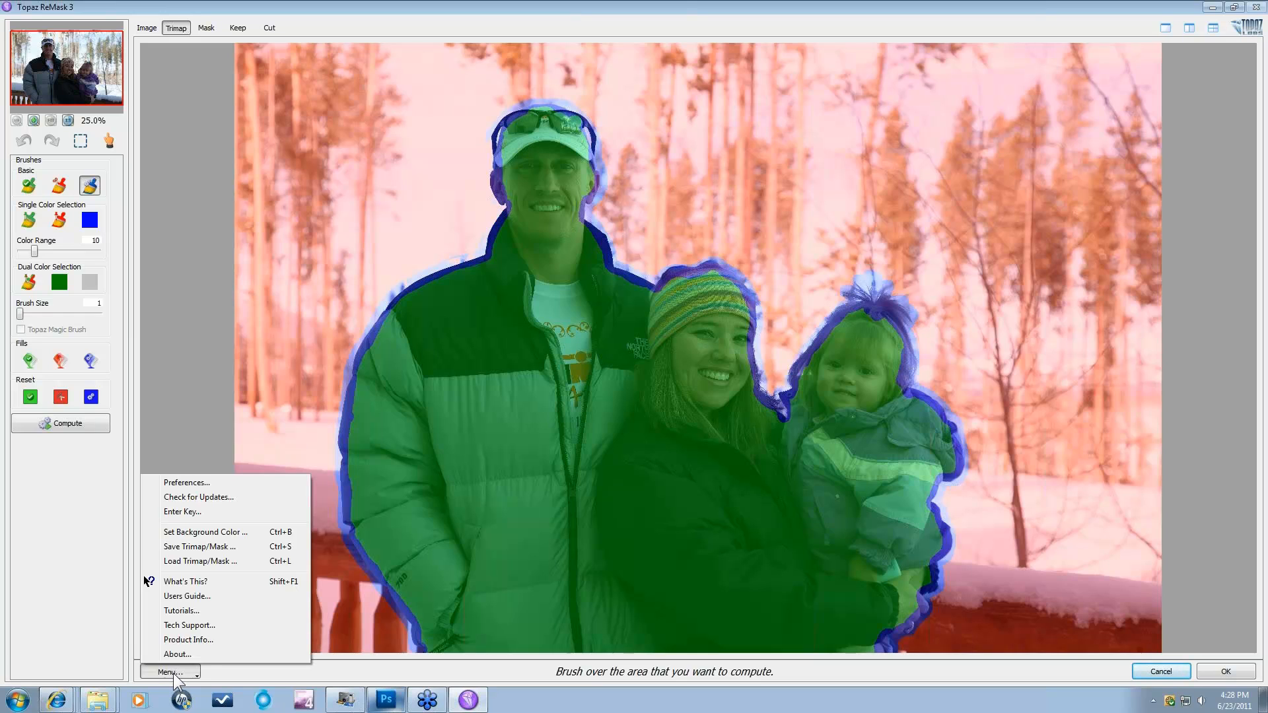
{"action": "left_click", "coordinate": [191, 545]}
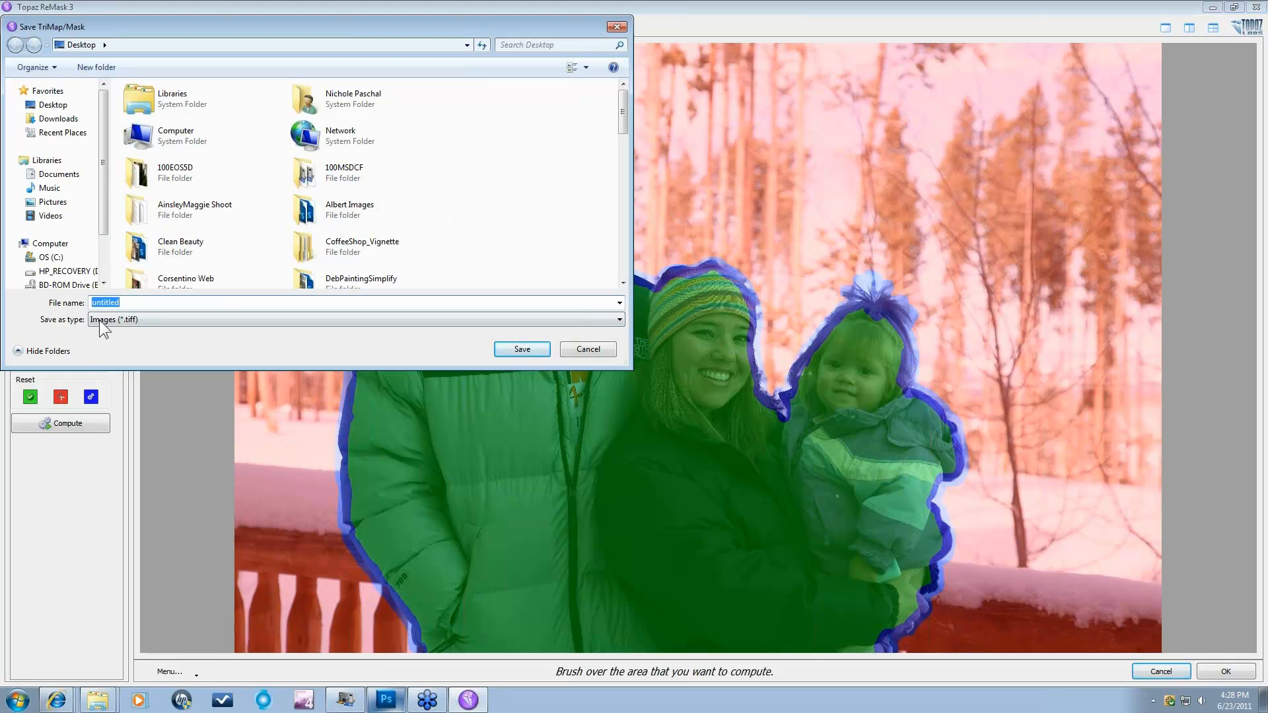
{"action": "left_click", "coordinate": [588, 349]}
Bring up the Load Trimap/Mask dialog, cancel it, and close ReMask without applying changes
{"action": "left_click", "coordinate": [169, 672]}
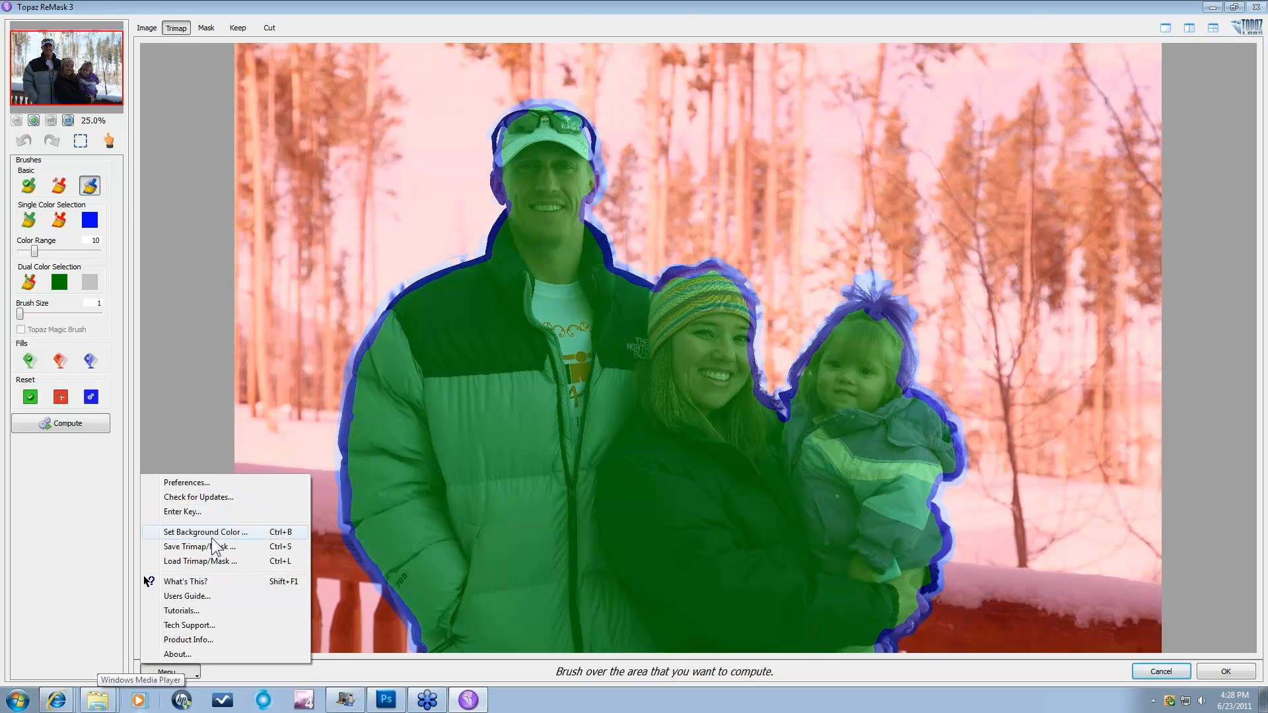
{"action": "left_click", "coordinate": [192, 561]}
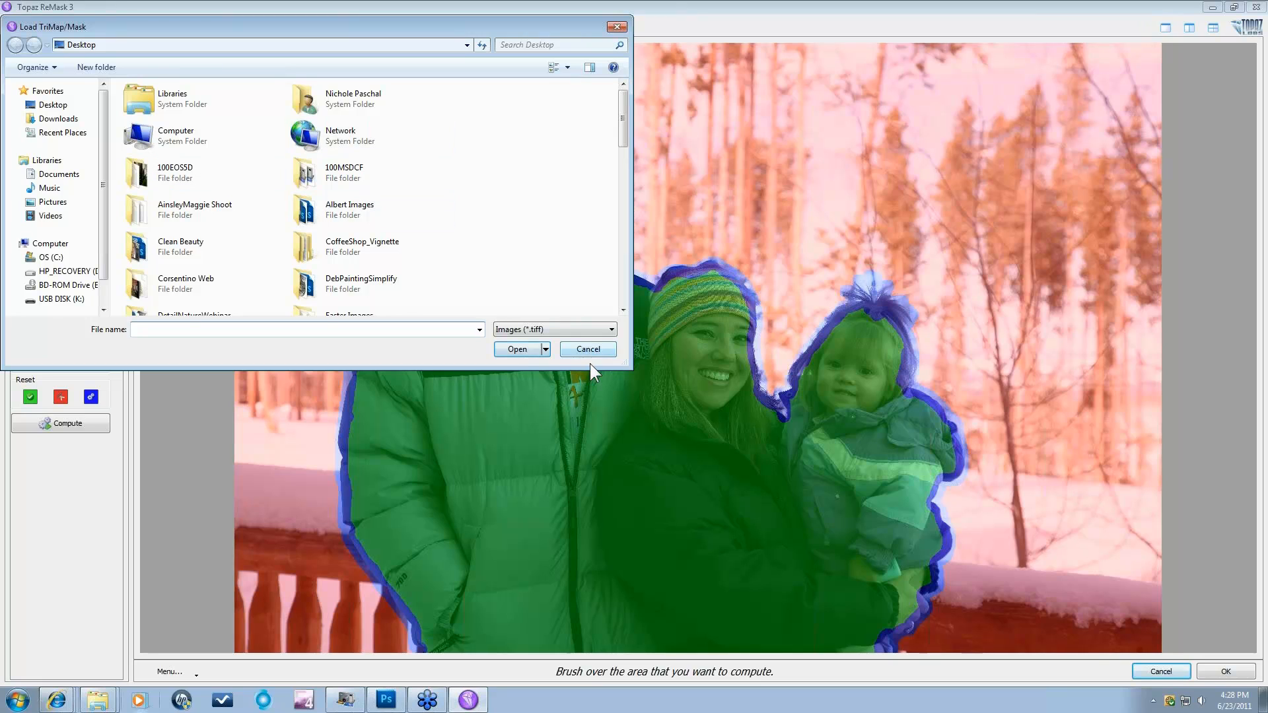
{"action": "left_click", "coordinate": [587, 349]}
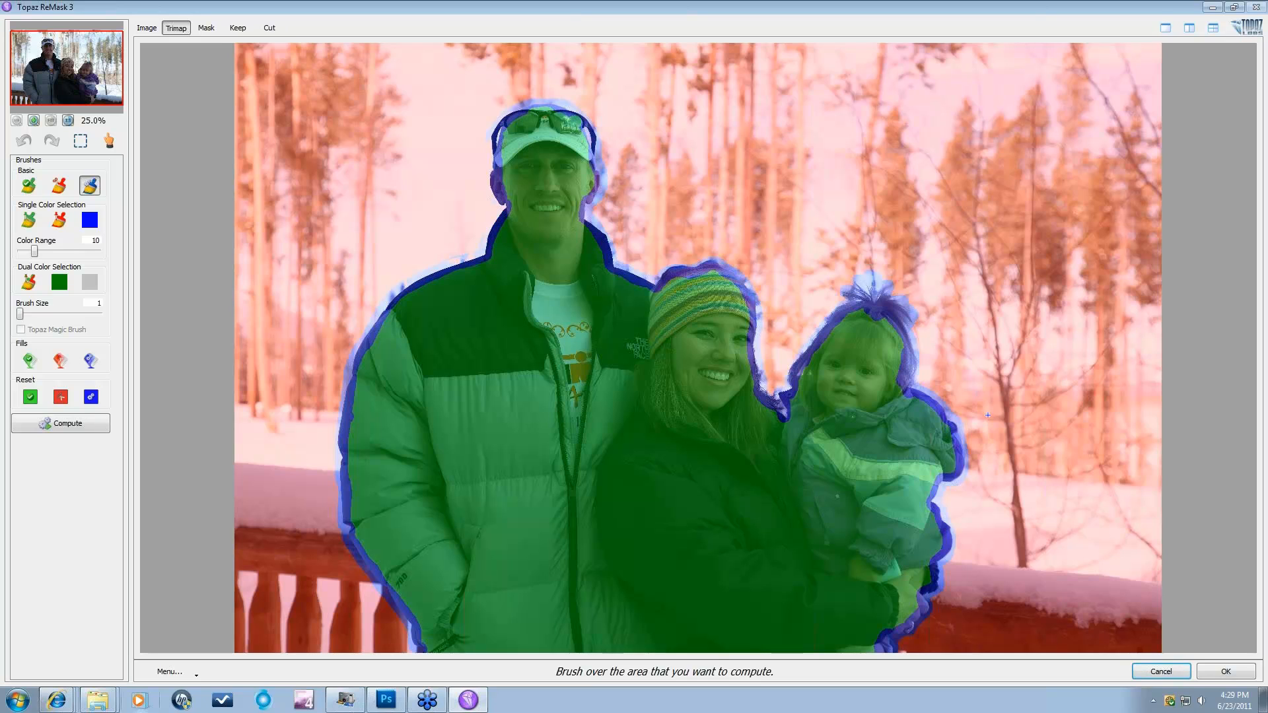
{"action": "left_click", "coordinate": [1168, 676]}
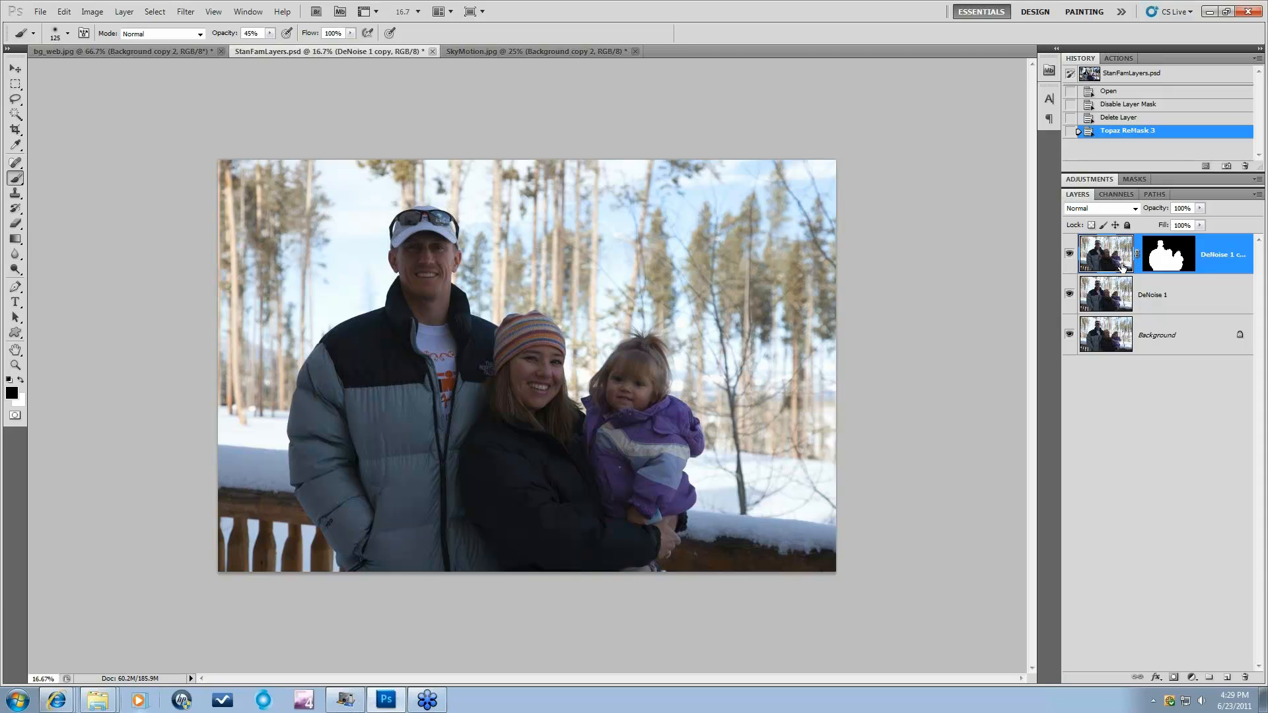